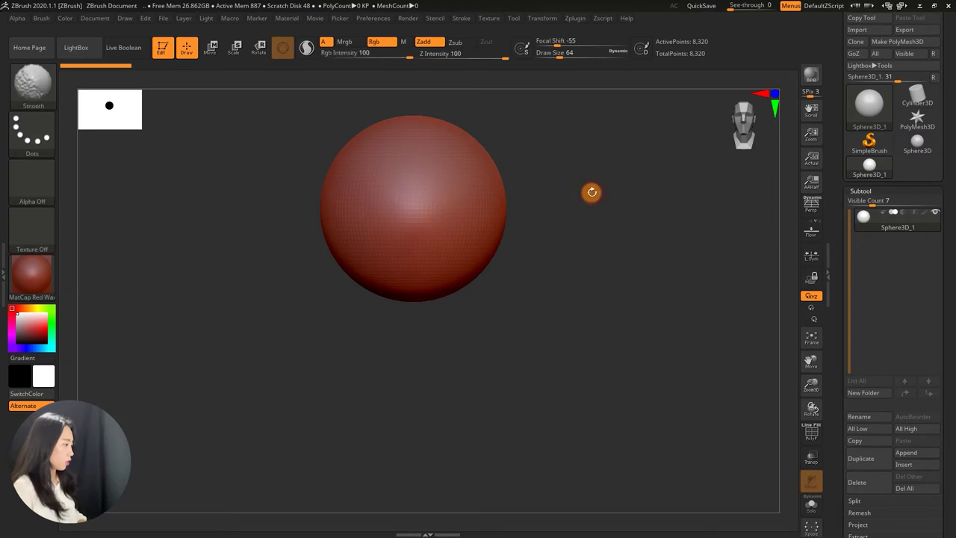
# Load the bear .ZTL tool and display it in BasicMaterial
pyautogui.keyDown('alt'); pyautogui.moveTo(590, 194); pyautogui.dragTo(610, 216); pyautogui.keyUp('alt')
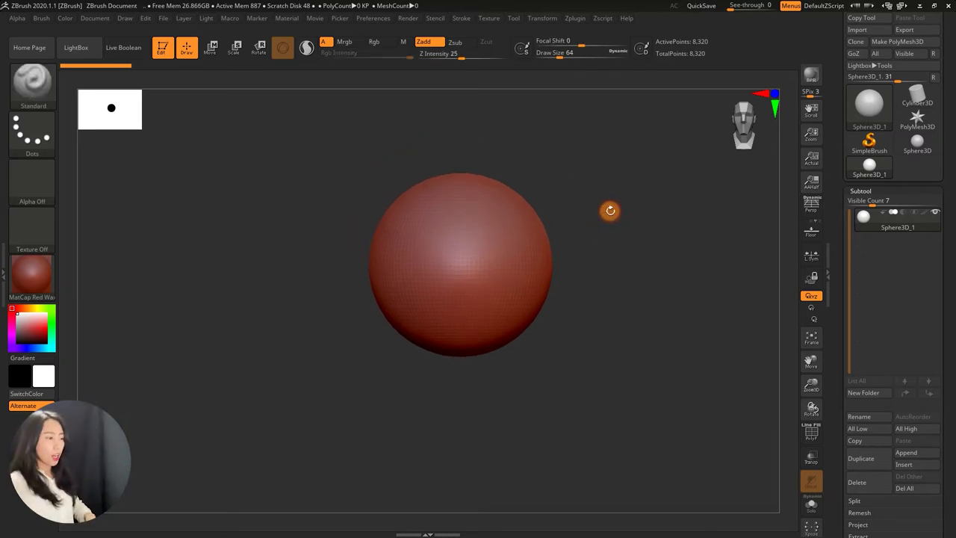
pyautogui.moveTo(831, 82); pyautogui.dragTo(825, 124)
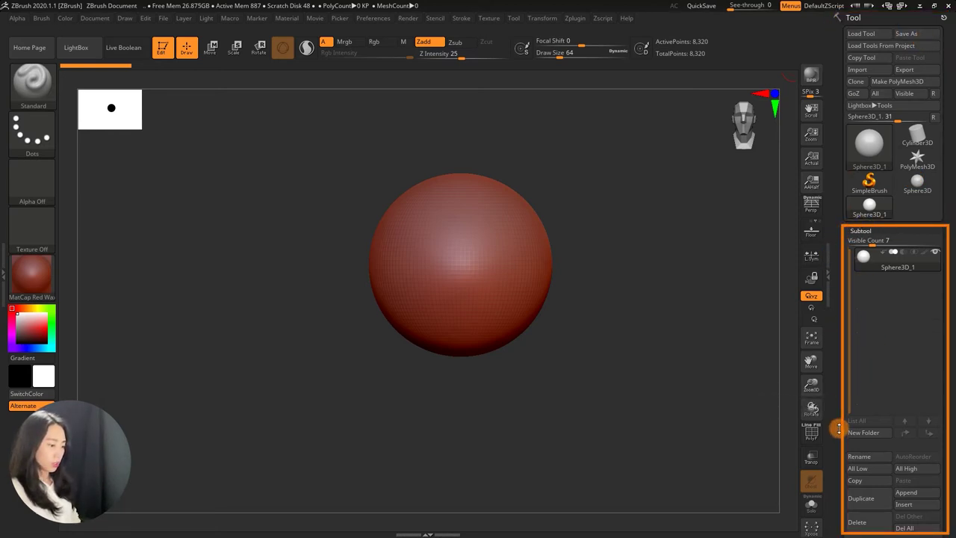
pyautogui.moveTo(838, 426); pyautogui.dragTo(842, 219)
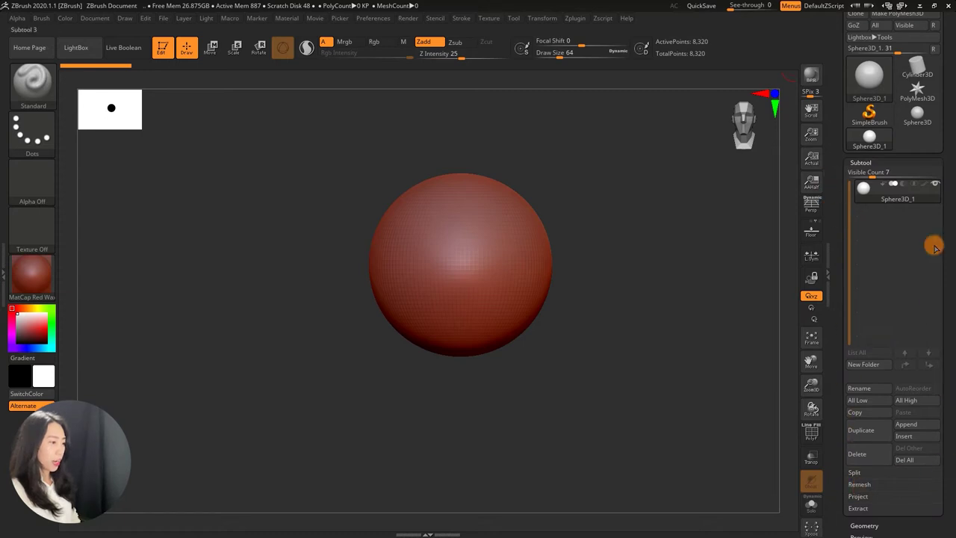
pyautogui.moveTo(831, 137); pyautogui.dragTo(832, 192)
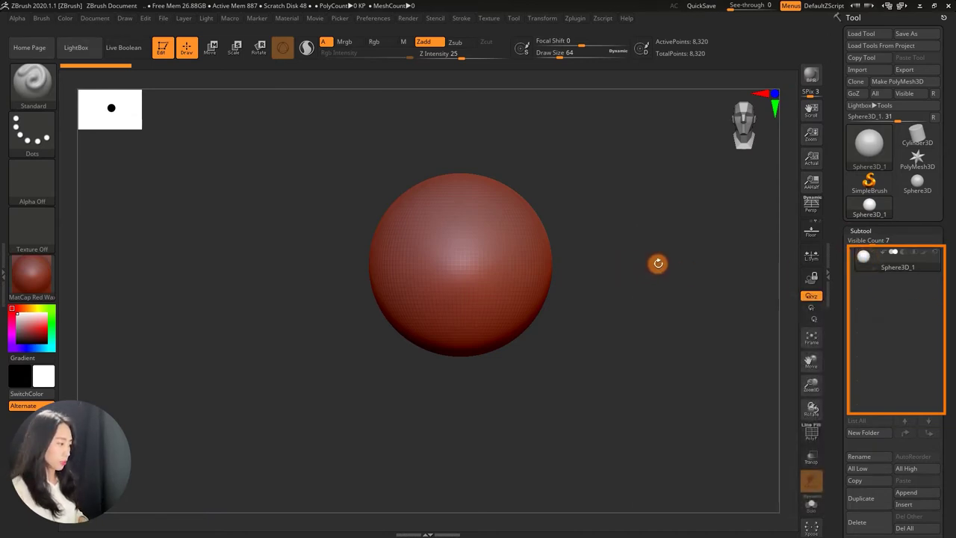
pyautogui.keyDown('alt'); pyautogui.moveTo(634, 263); pyautogui.dragTo(665, 275); pyautogui.keyUp('alt')
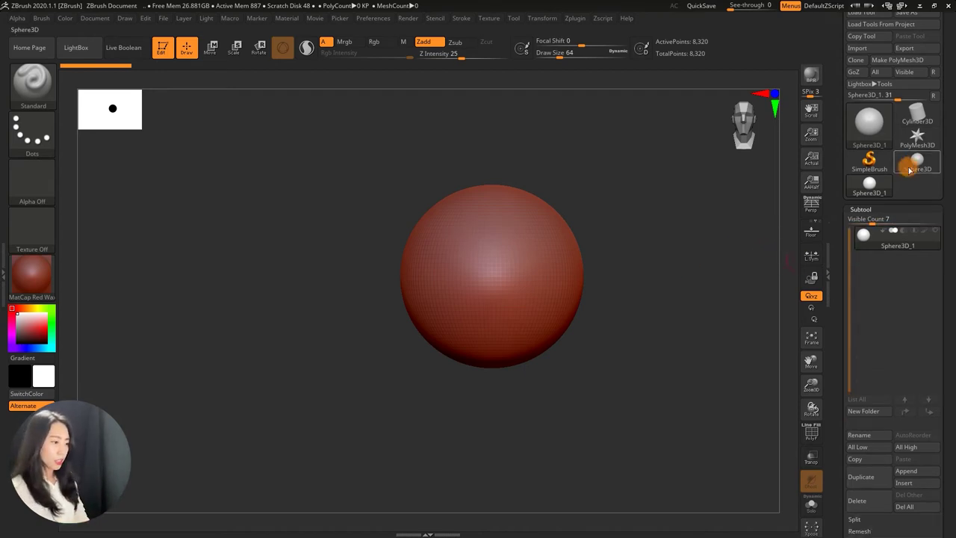
pyautogui.scroll(-1, 892, 165)
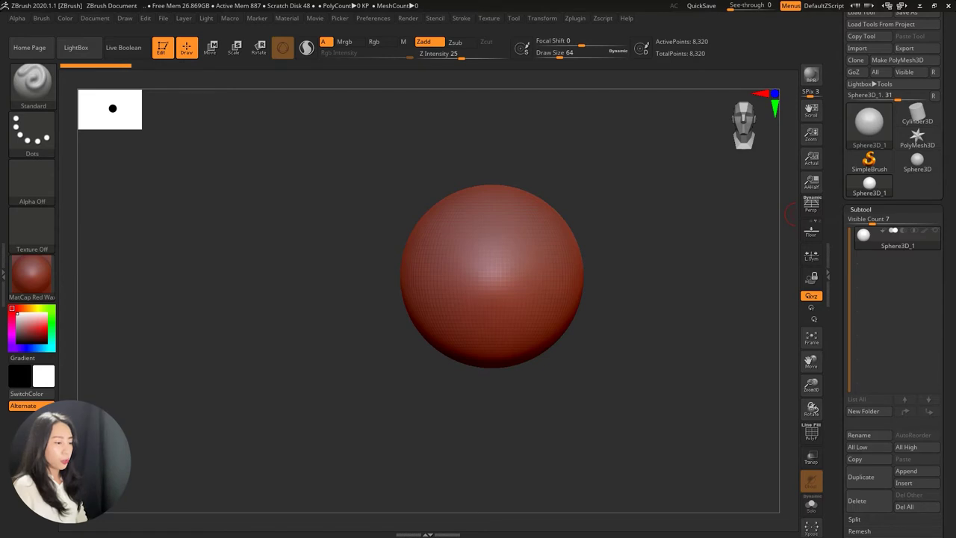
pyautogui.moveTo(867, 298); pyautogui.dragTo(834, 225)
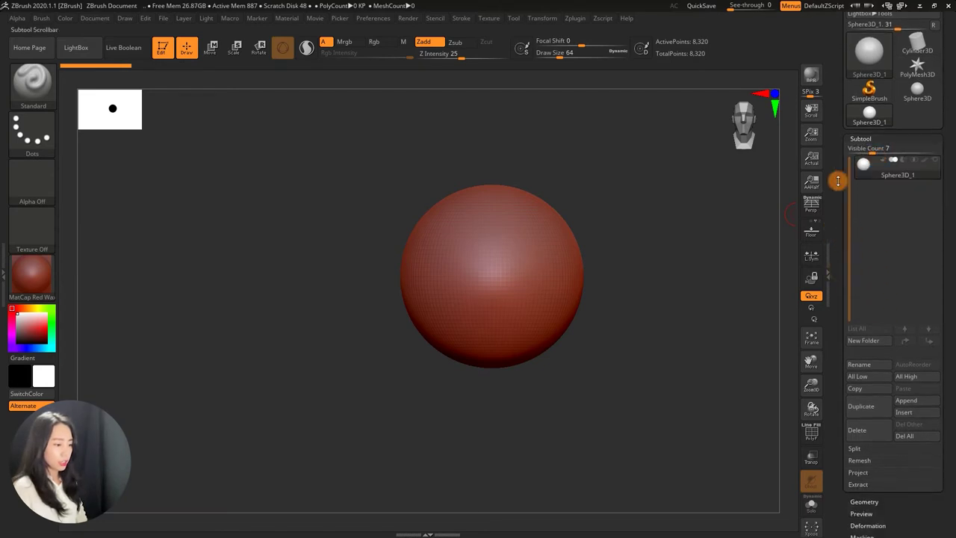
pyautogui.moveTo(831, 192); pyautogui.dragTo(830, 251)
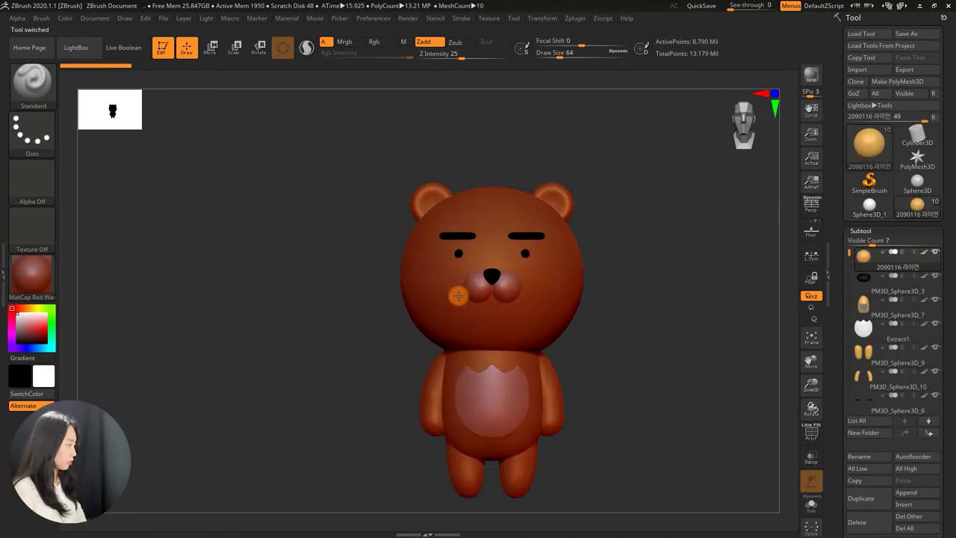
pyautogui.click(32, 275)
pyautogui.click(141, 388)
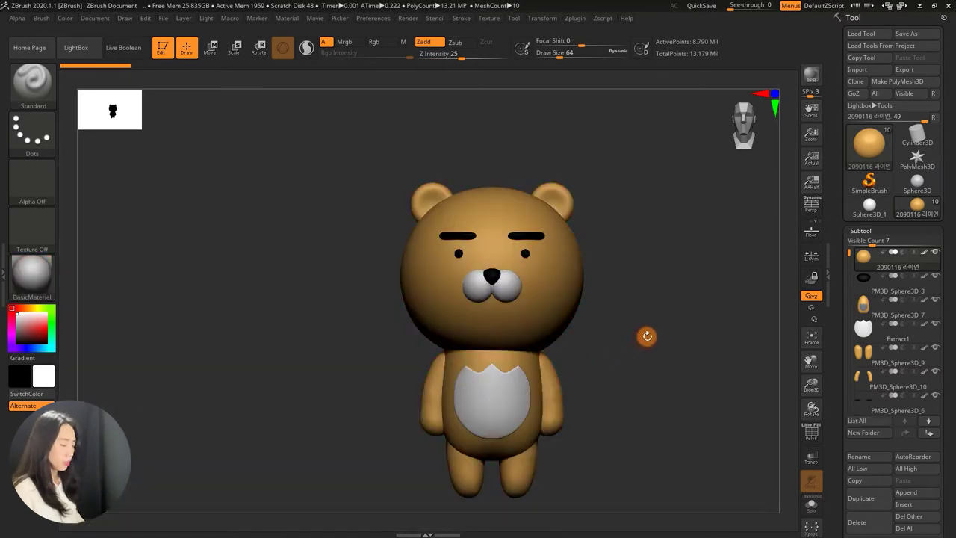
pyautogui.keyDown('alt'); pyautogui.moveTo(650, 331); pyautogui.dragTo(621, 327); pyautogui.keyUp('alt')
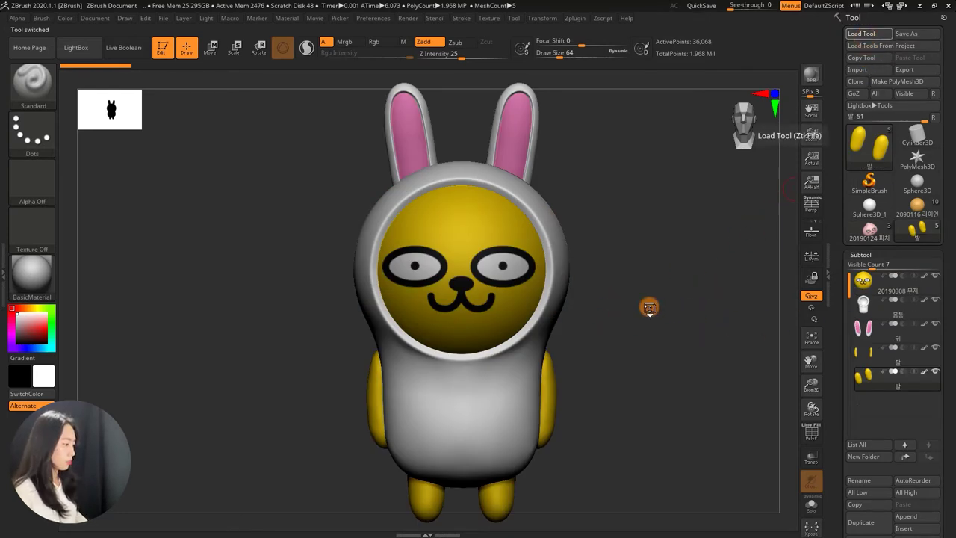
# Load the rabbit sample tool briefly, then switch back to the bear tool and expand its Subtool list
pyautogui.click(860, 33)
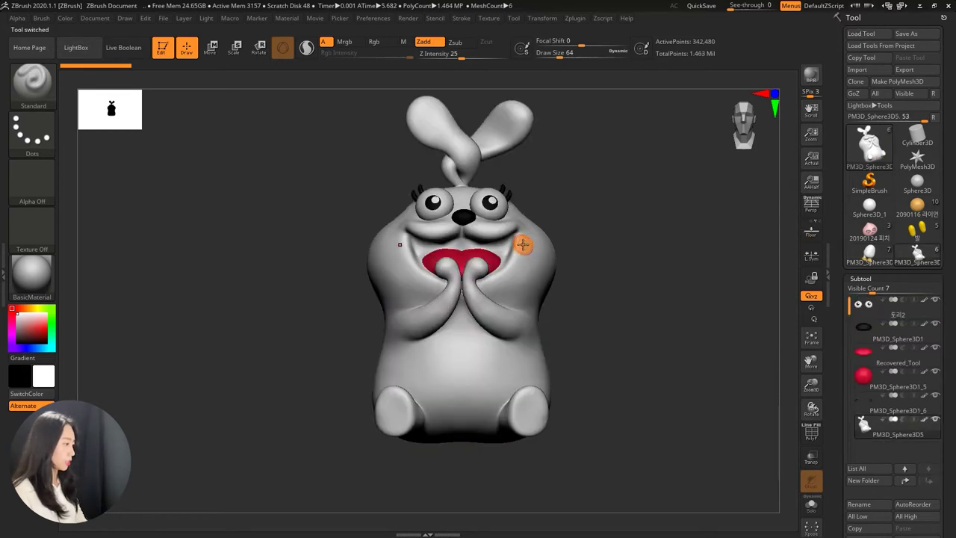
pyautogui.moveTo(599, 238); pyautogui.dragTo(679, 280)
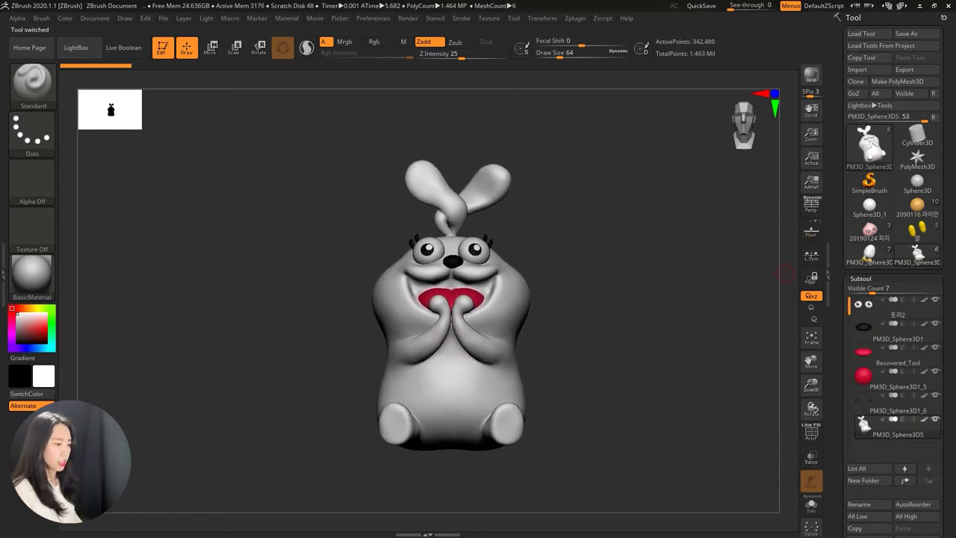
pyautogui.moveTo(869, 206)
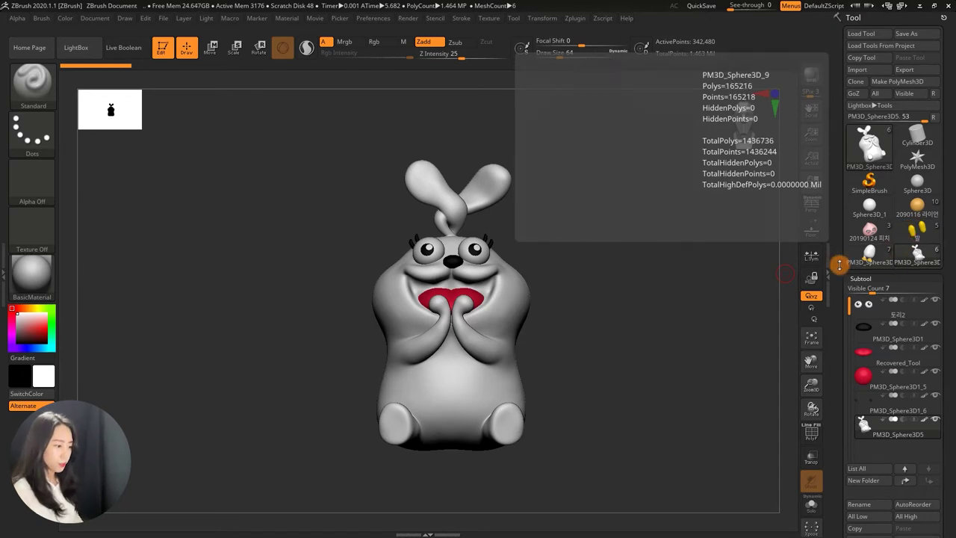
pyautogui.click(917, 206)
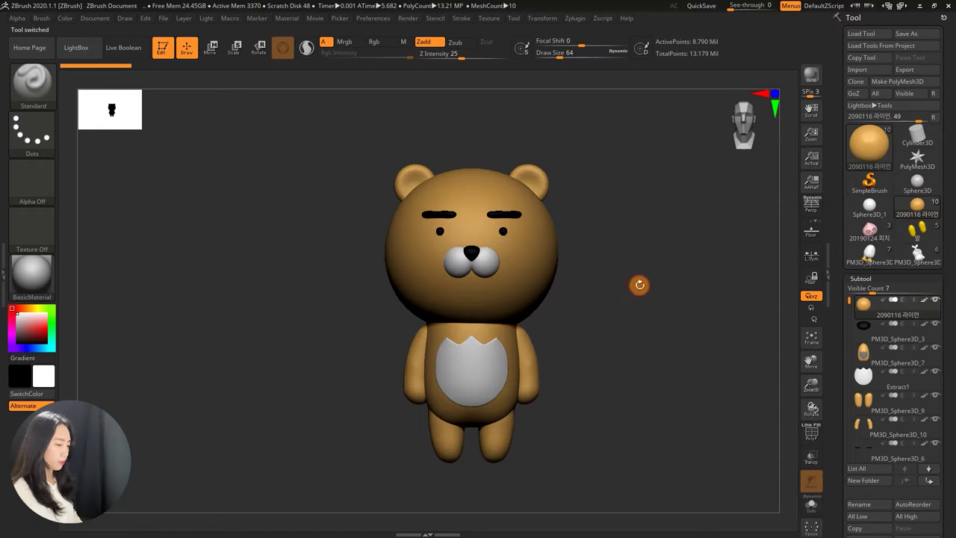
pyautogui.click(851, 261)
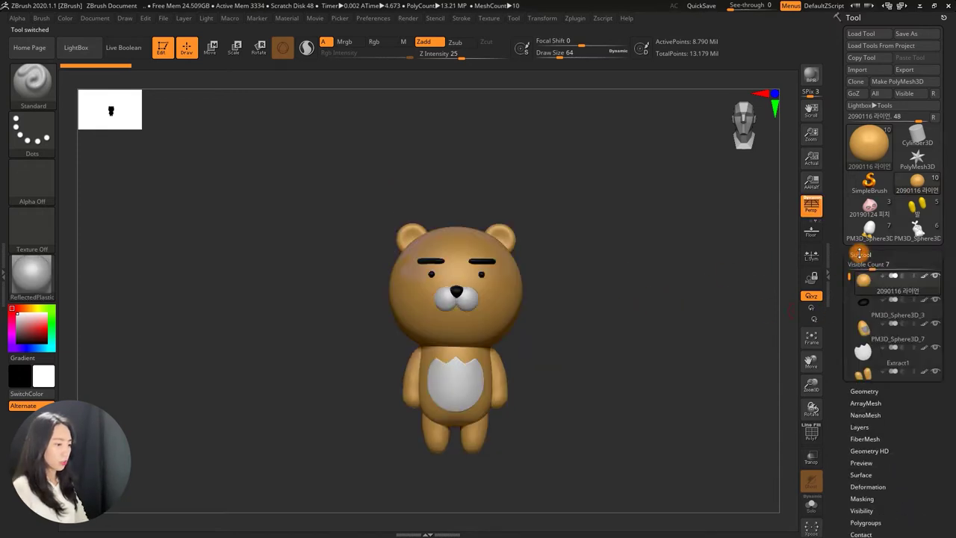
# Lower the Subtool Visible Count from 9 to 5
pyautogui.moveTo(842, 256); pyautogui.dragTo(836, 215)
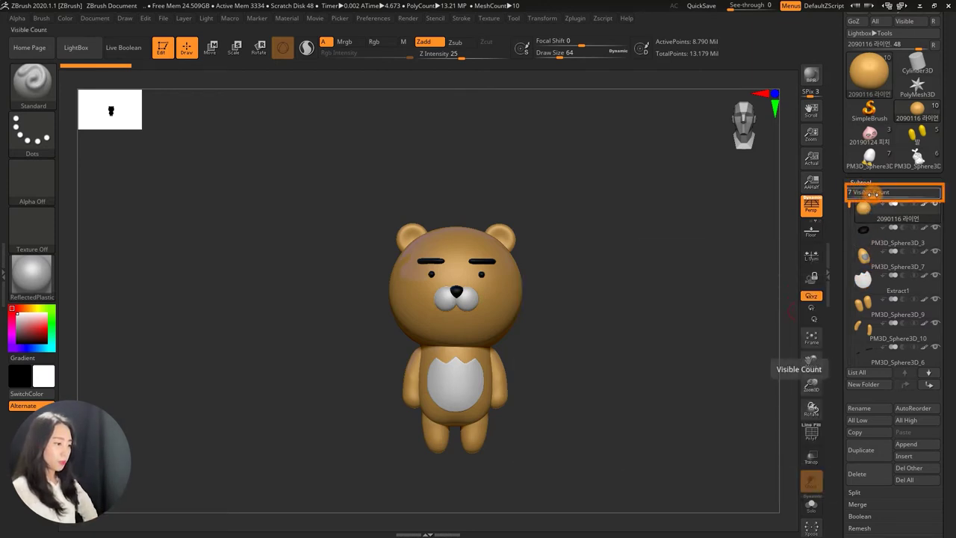
pyautogui.moveTo(867, 193)
pyautogui.mouseDown()
pyautogui.moveTo(859, 196)
pyautogui.moveTo(885, 195)
pyautogui.mouseUp()
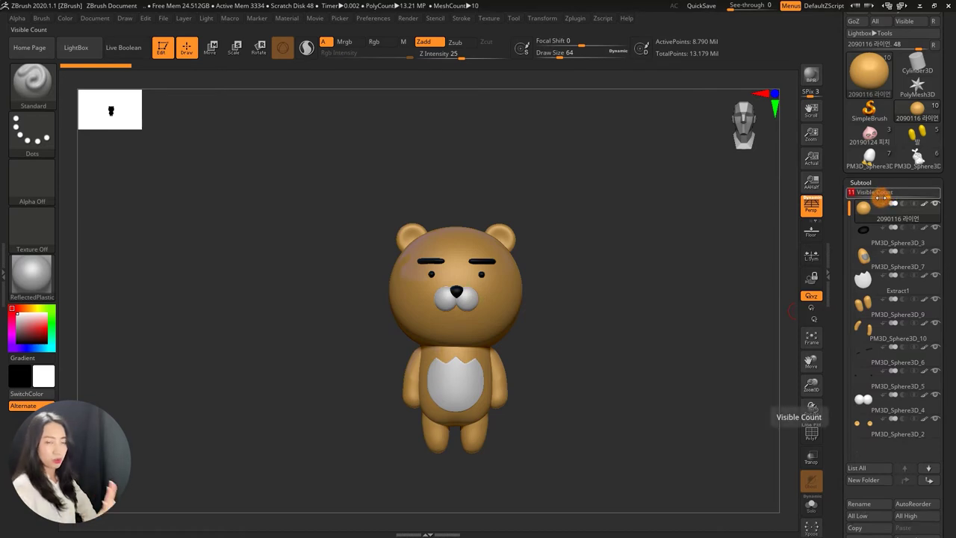
pyautogui.moveTo(882, 192); pyautogui.dragTo(871, 192)
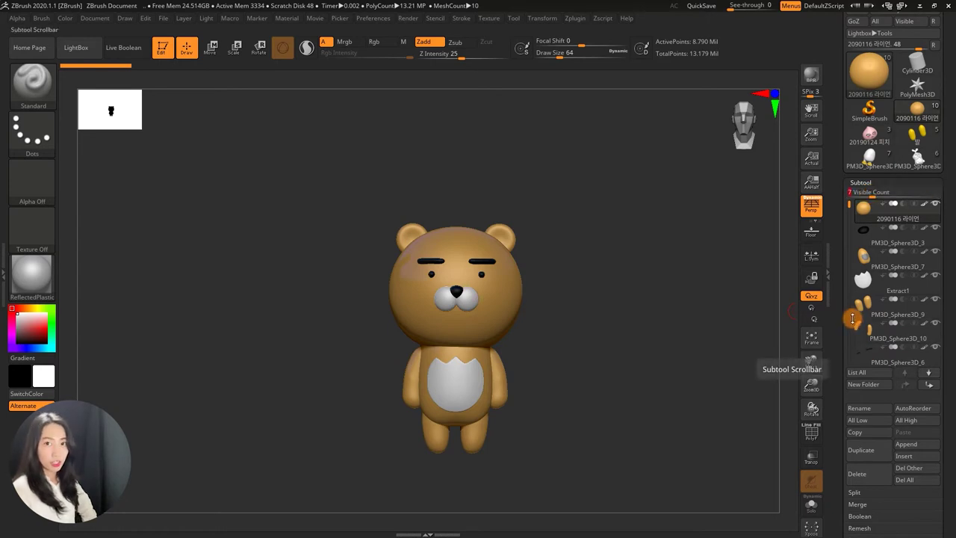
pyautogui.moveTo(870, 193); pyautogui.dragTo(863, 195)
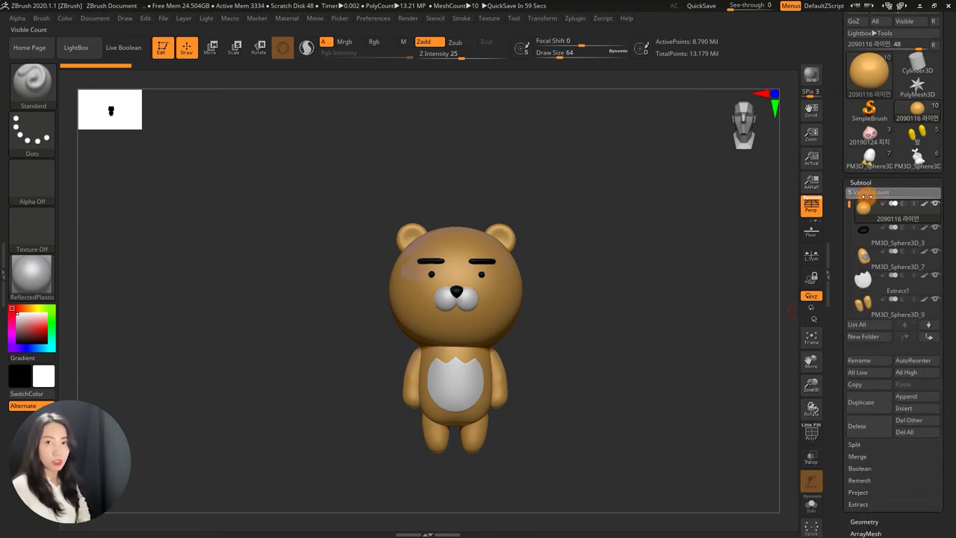
pyautogui.moveTo(862, 200); pyautogui.dragTo(866, 200)
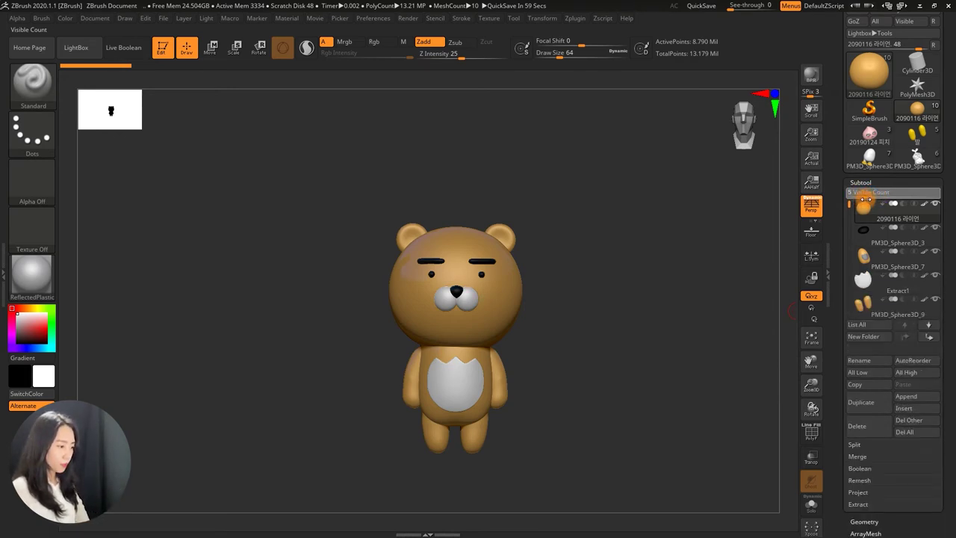
pyautogui.moveTo(839, 318); pyautogui.dragTo(838, 282)
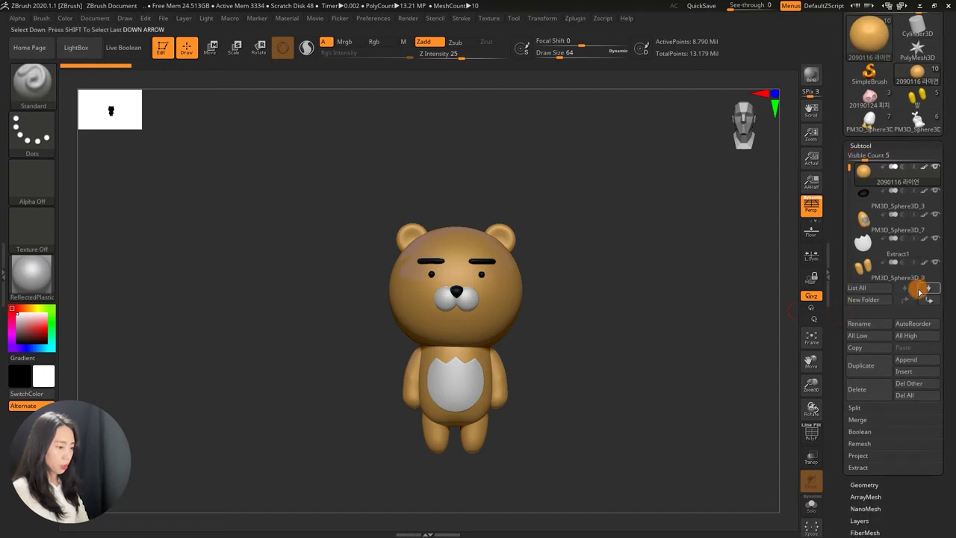
pyautogui.click(858, 287)
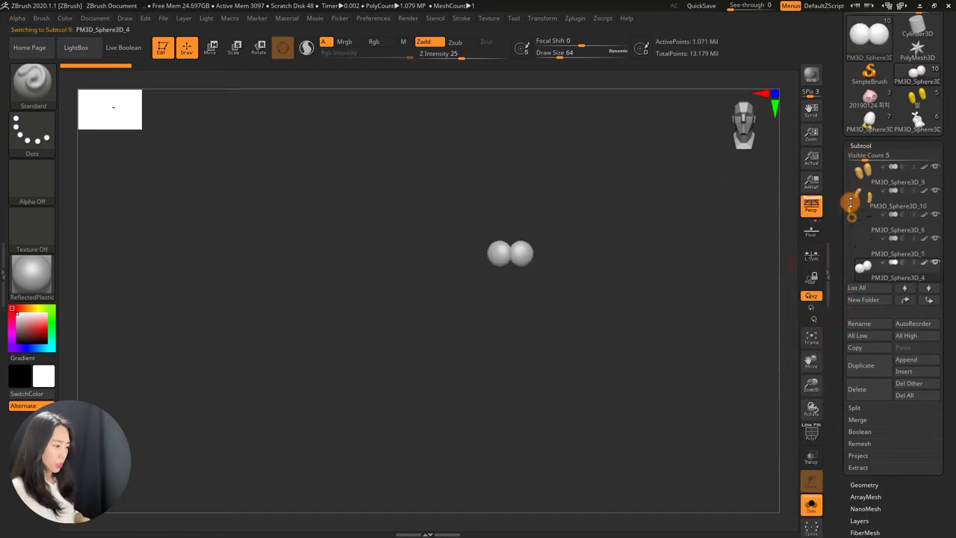
pyautogui.click(926, 194)
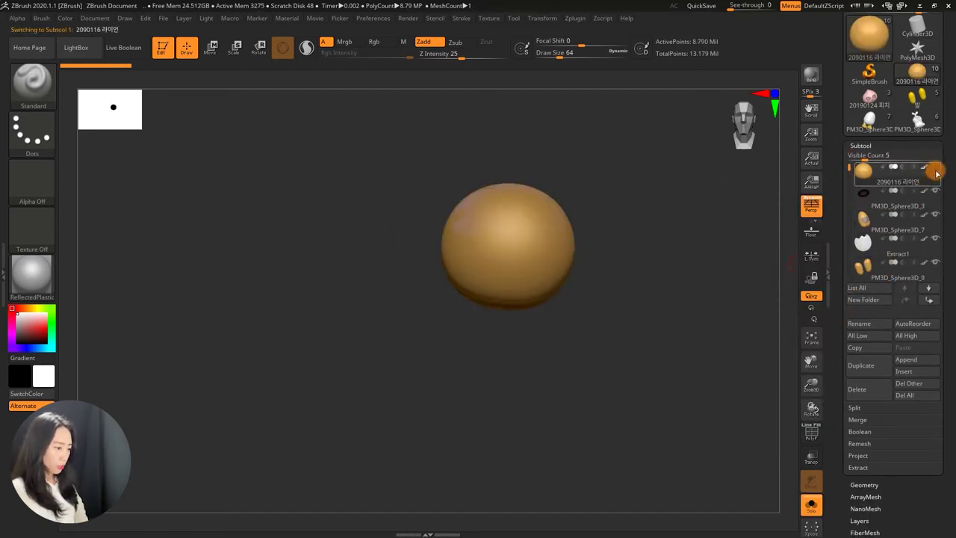
pyautogui.click(811, 505)
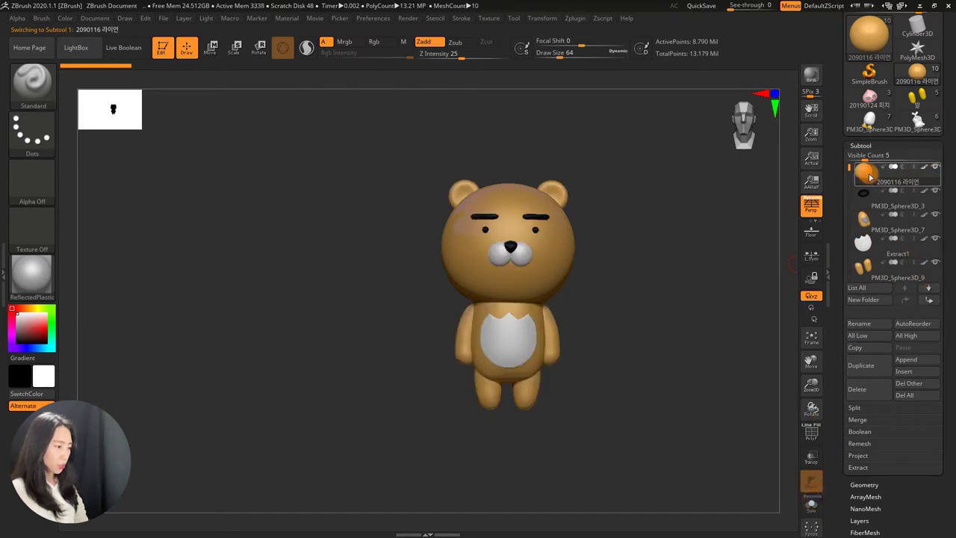
pyautogui.moveTo(866, 205)
pyautogui.mouseDown()
pyautogui.moveTo(863, 180)
pyautogui.moveTo(869, 213)
pyautogui.mouseUp()
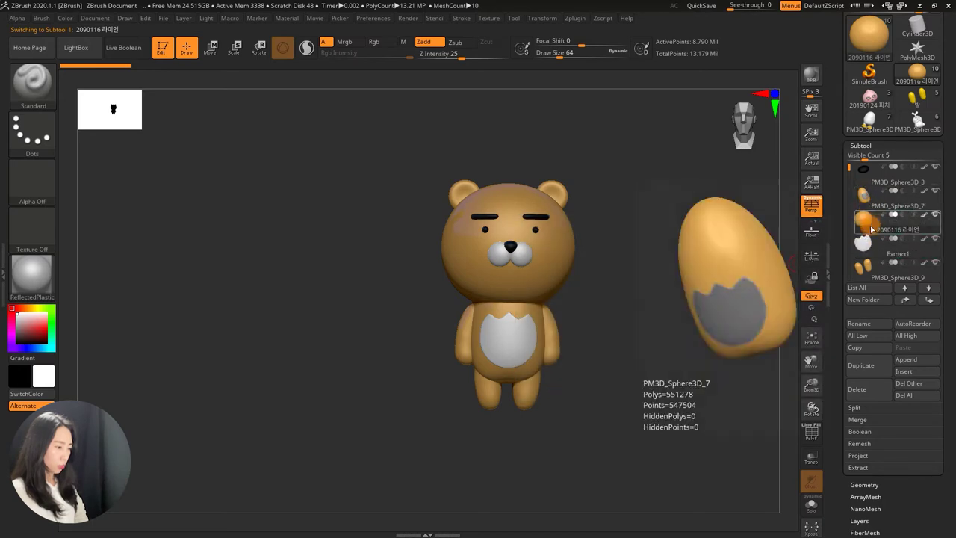
pyautogui.moveTo(869, 213); pyautogui.dragTo(863, 196)
pyautogui.click(874, 170)
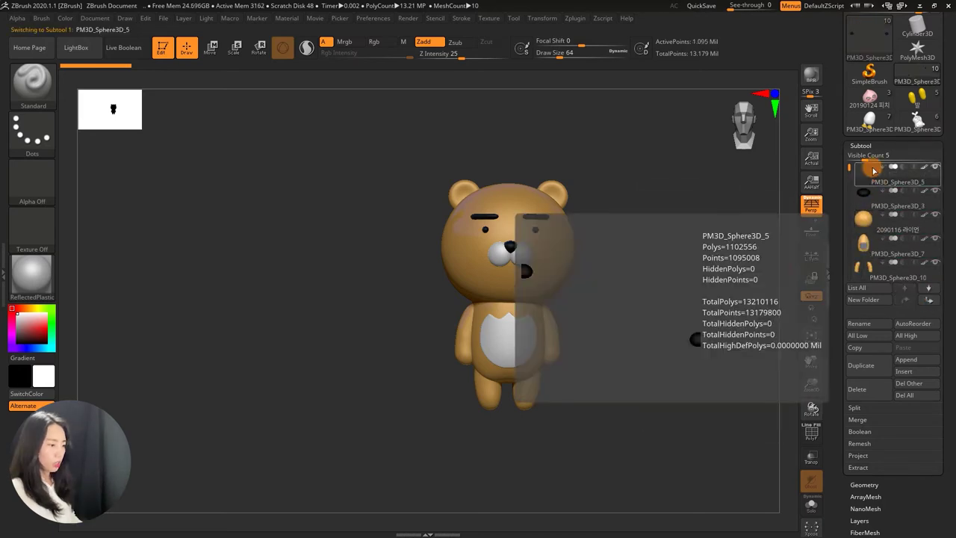
# Step the active subtool down and back up the list, ending on PM3D_Sphere3D_9
pyautogui.click(930, 290)
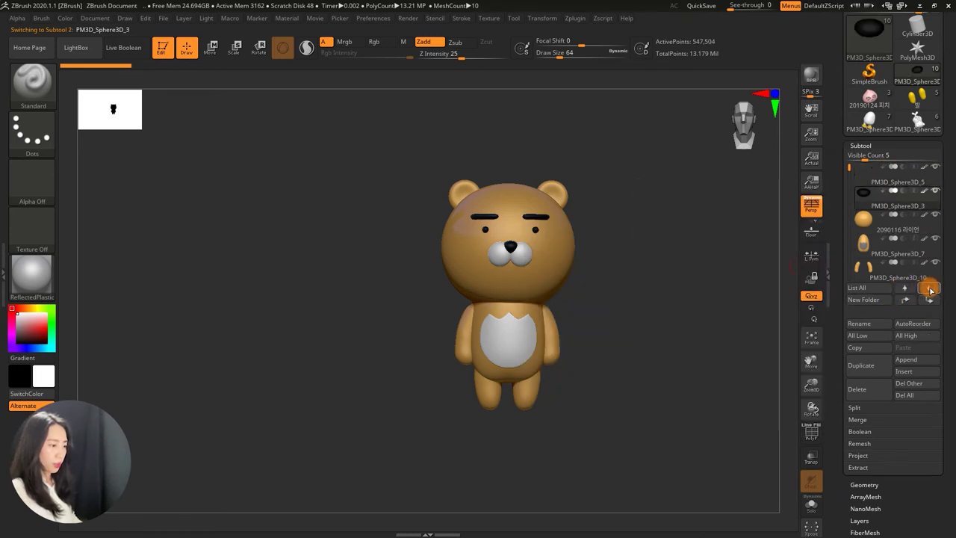
pyautogui.click(929, 290)
pyautogui.click(930, 289)
pyautogui.click(930, 290)
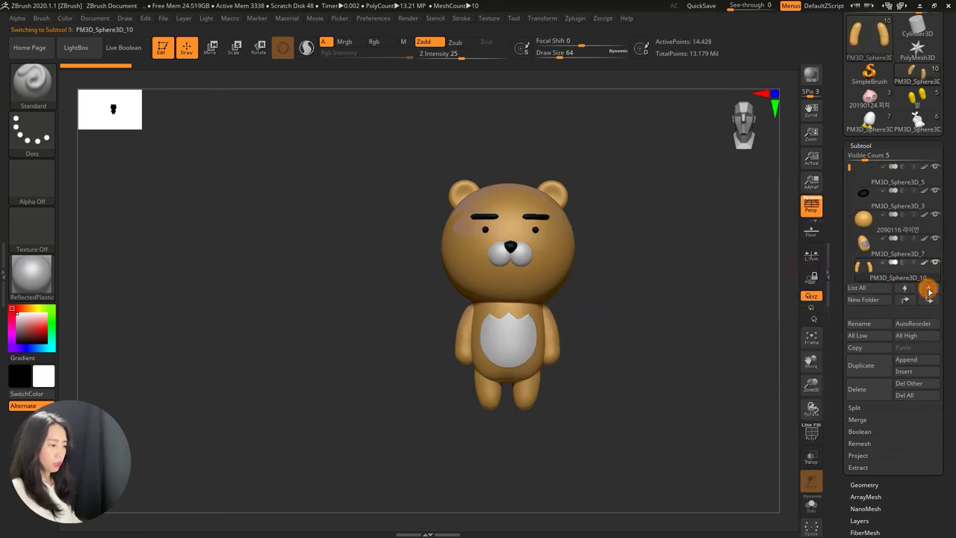
pyautogui.click(928, 289)
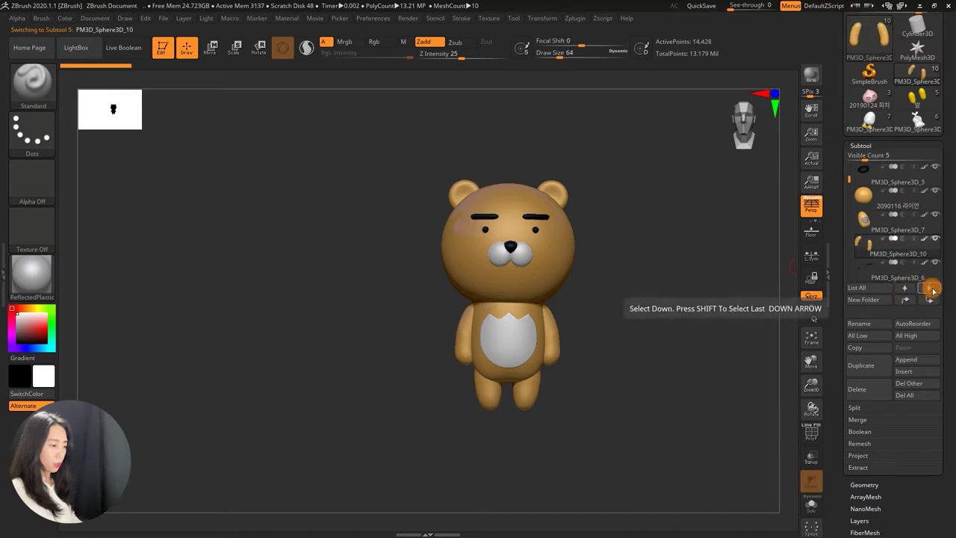
pyautogui.click(906, 290)
pyautogui.click(905, 290)
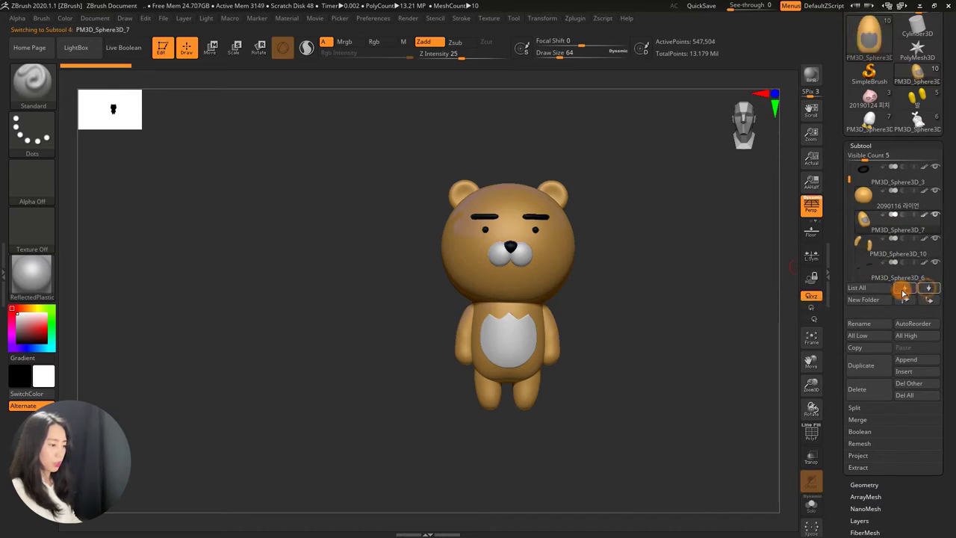
pyautogui.click(929, 290)
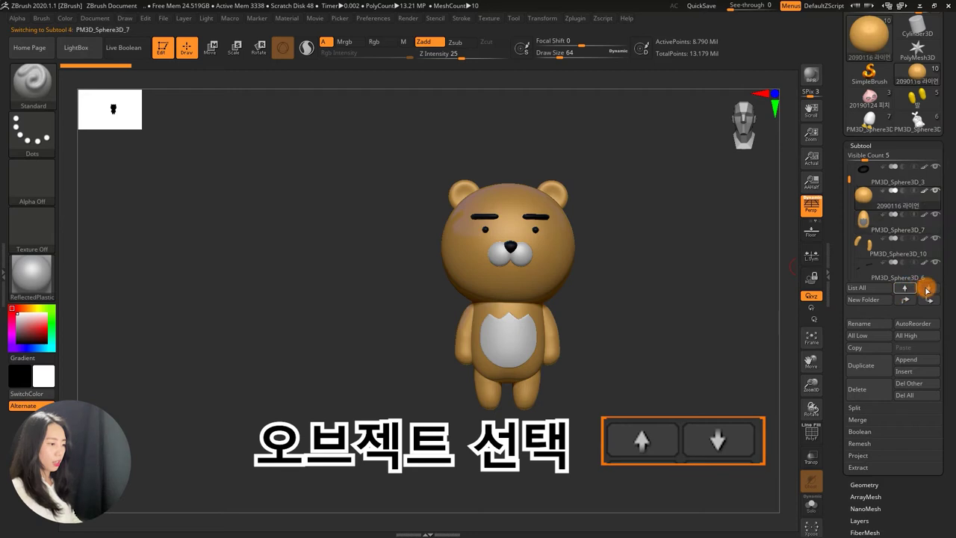
pyautogui.click(905, 288)
pyautogui.click(906, 289)
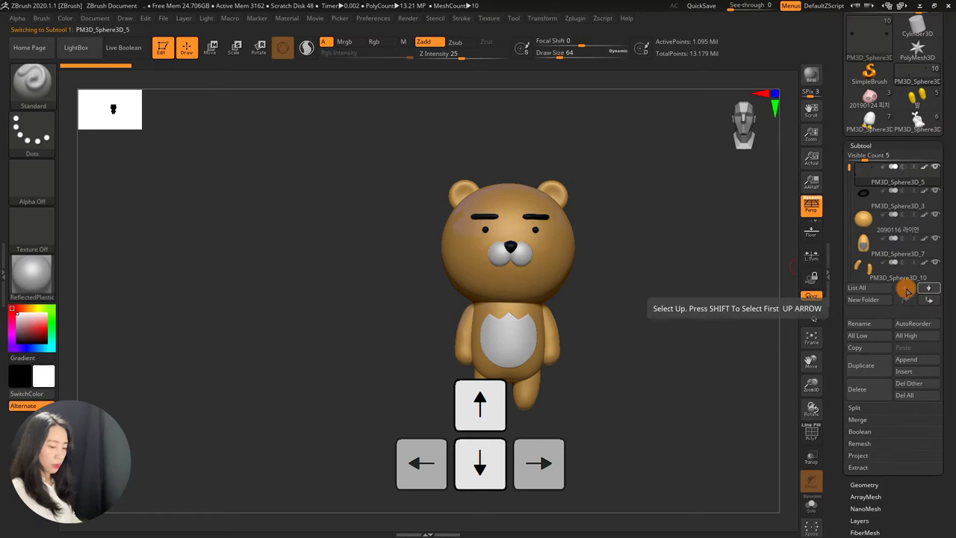
pyautogui.press('Down')
pyautogui.press('Down')
pyautogui.press('Down')
pyautogui.press('Down')
pyautogui.press('Down')
pyautogui.press('Down')
pyautogui.press('Down')
pyautogui.press('Down')
pyautogui.press('Up')
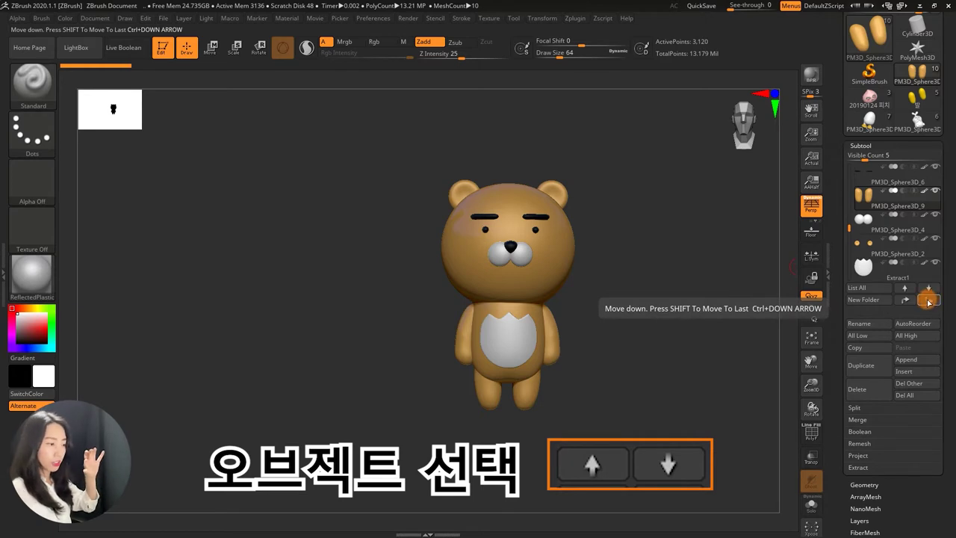
# Move PM3D_Sphere3D_9 up past PM3D_Sphere3D_6 and PM3D_Sphere3D_10, then back down below them
pyautogui.press('ctrl')
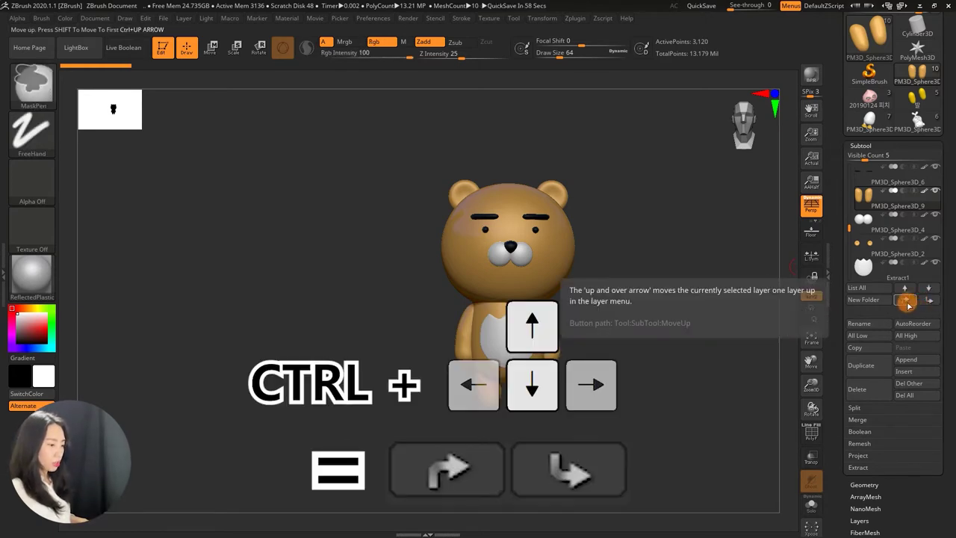
pyautogui.hotkey('ctrl', 'Up')
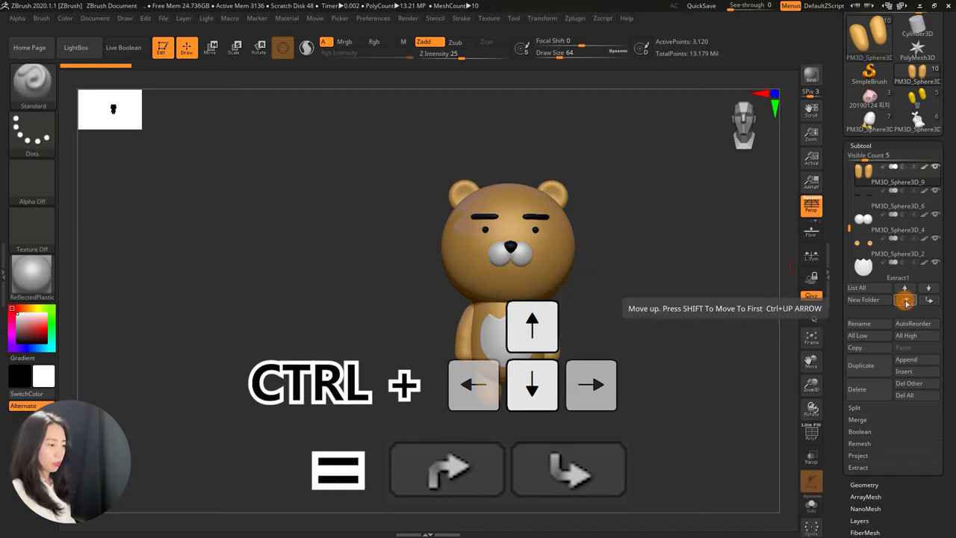
pyautogui.click(906, 301)
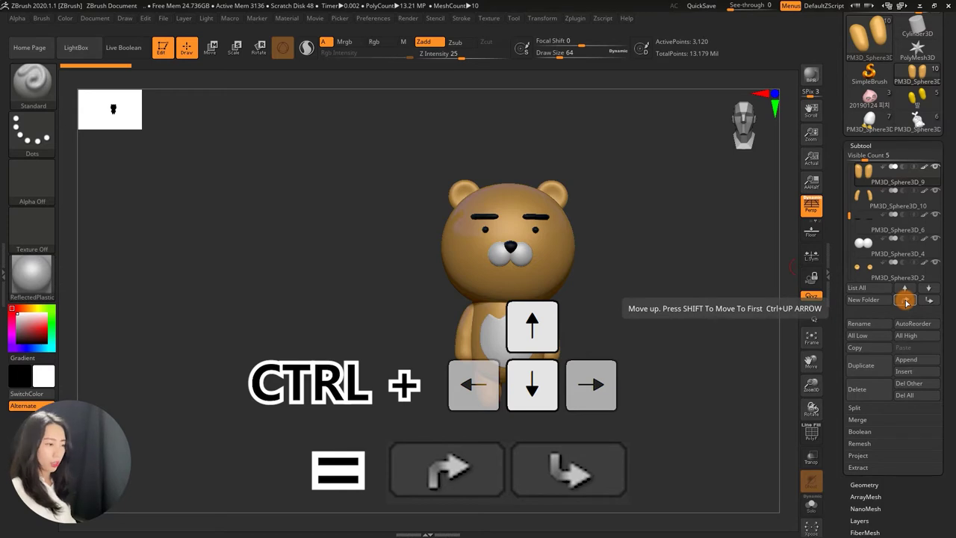
pyautogui.press('ctrl')
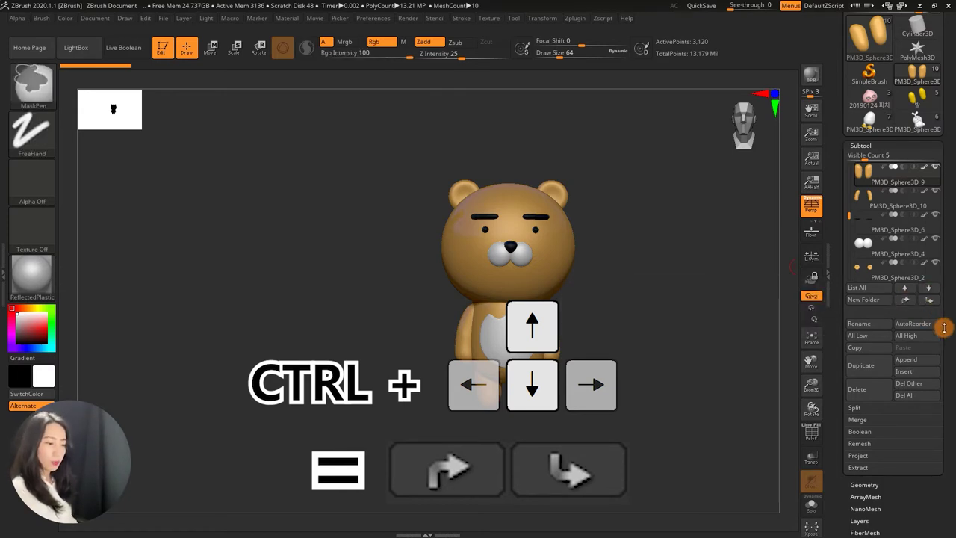
pyautogui.hotkey('ctrl', 'Down')
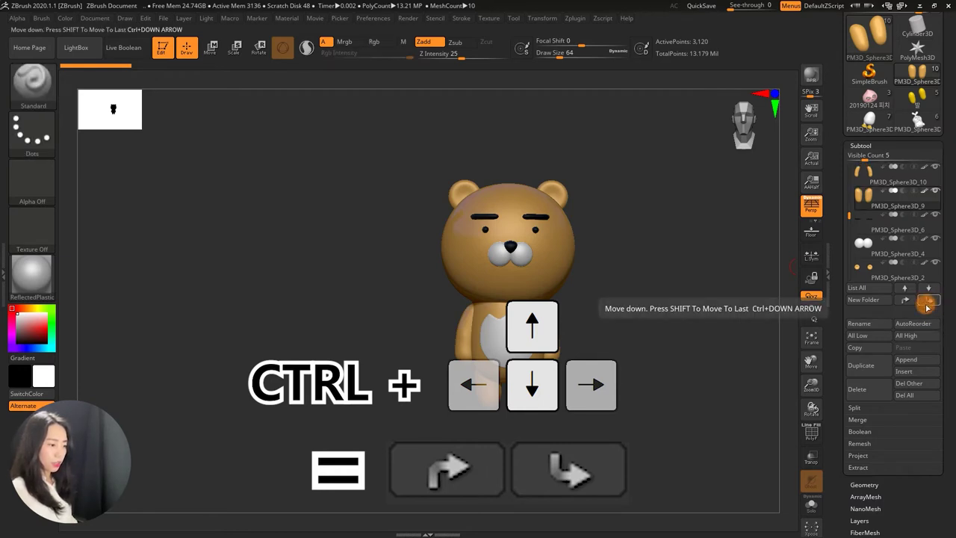
pyautogui.click(932, 301)
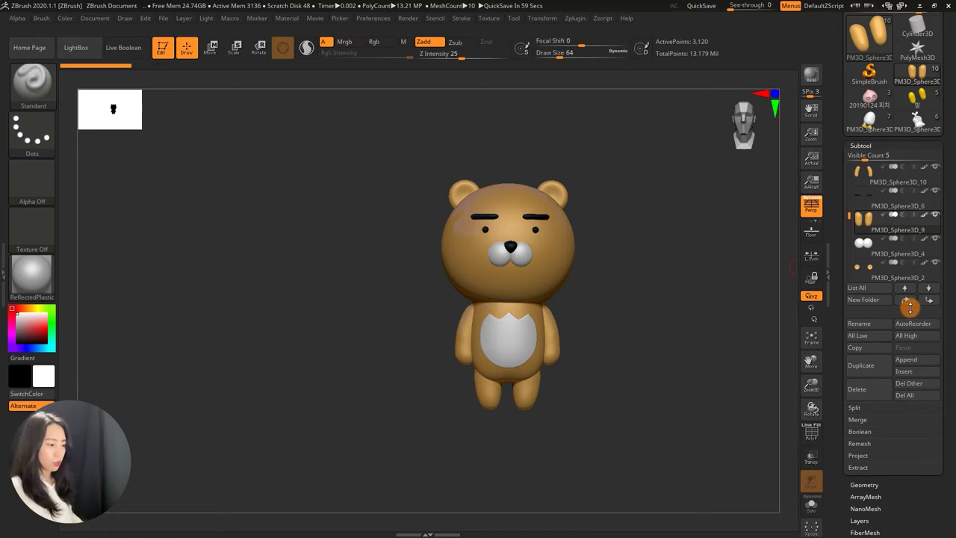
pyautogui.press('shift')
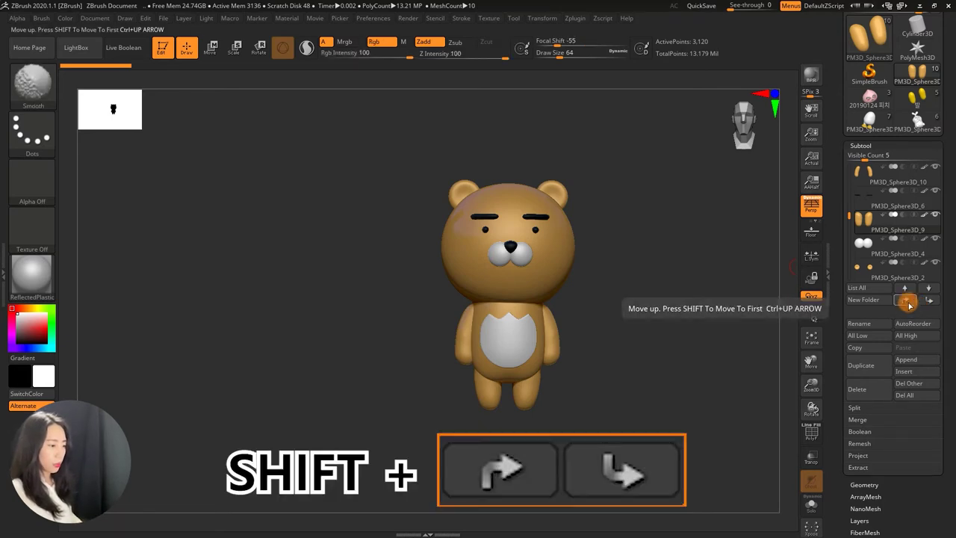
# Send PM3D_Sphere3D_9 to the top of the stack, then to the very bottom below Extract1
pyautogui.keyDown('shift'); pyautogui.click(906, 300); pyautogui.keyUp('shift')
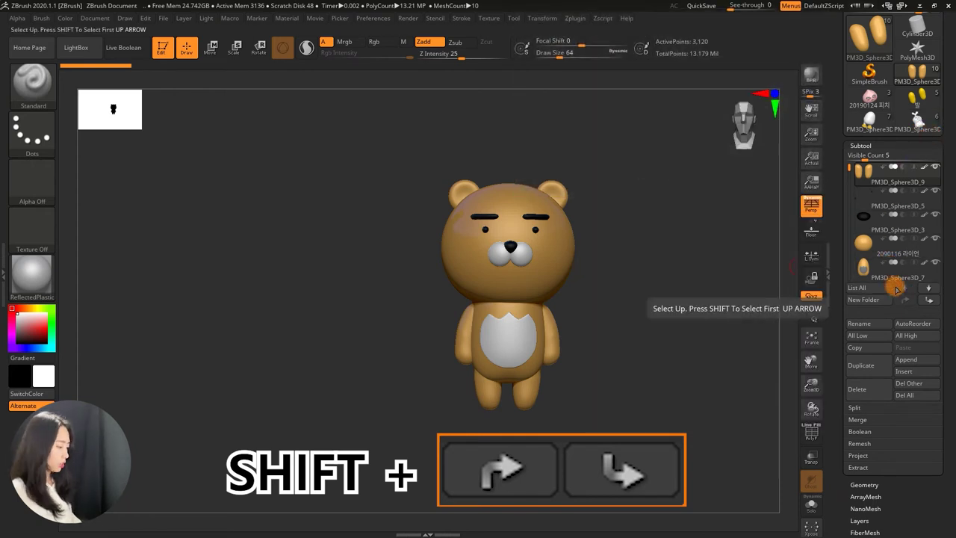
pyautogui.press('shift')
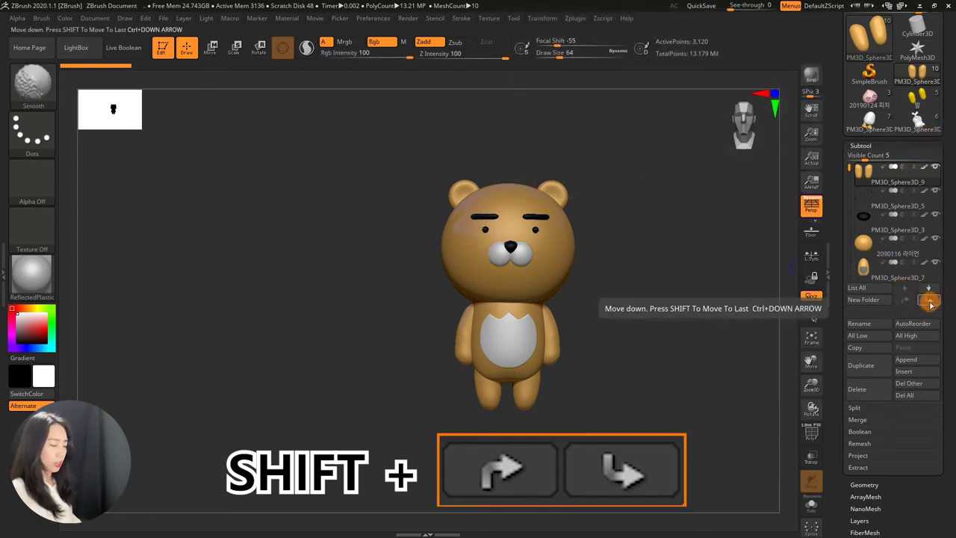
pyautogui.moveTo(928, 300)
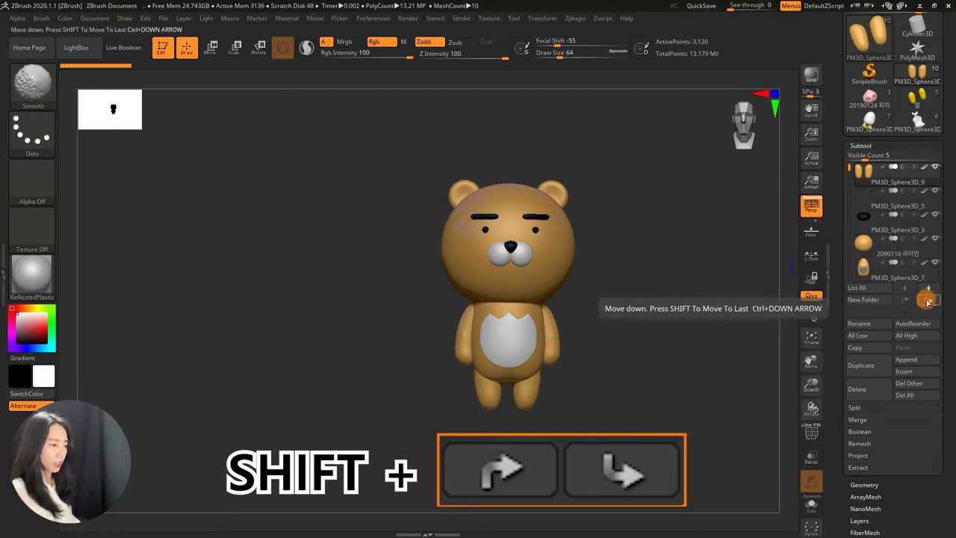
pyautogui.keyDown('shift'); pyautogui.click(928, 301); pyautogui.keyUp('shift')
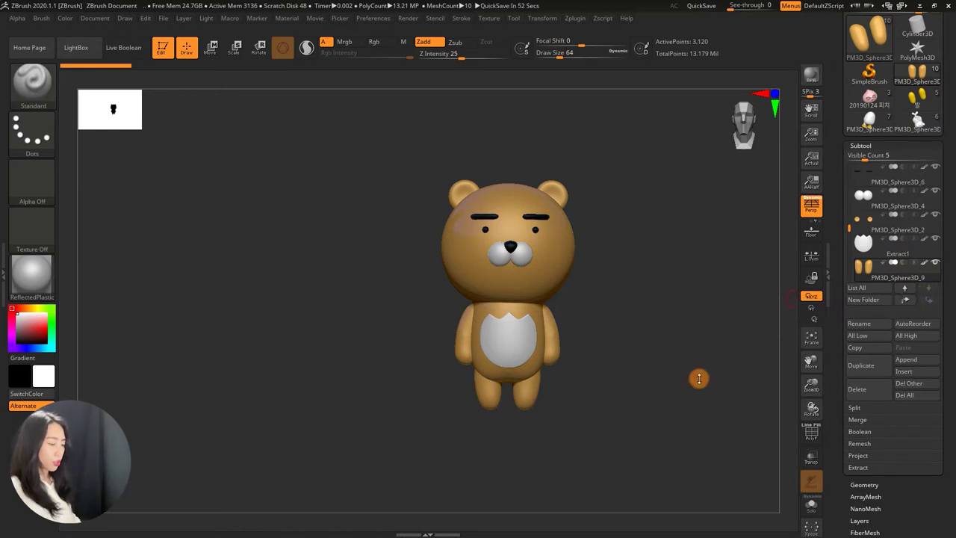
pyautogui.click(860, 289)
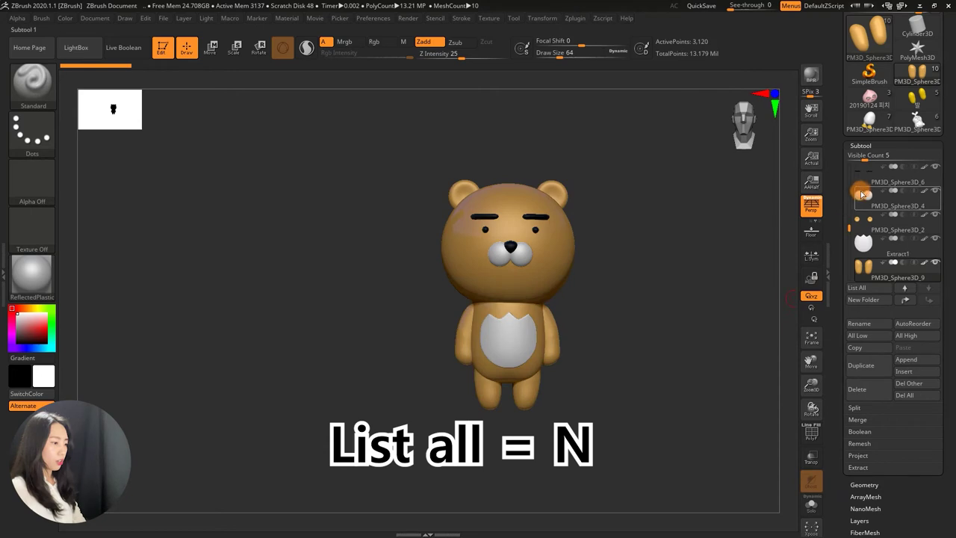
# From the List All thumbnails pick PM3D_Sphere3D_3, then the 2090116 라이언 head sphere
pyautogui.click(853, 290)
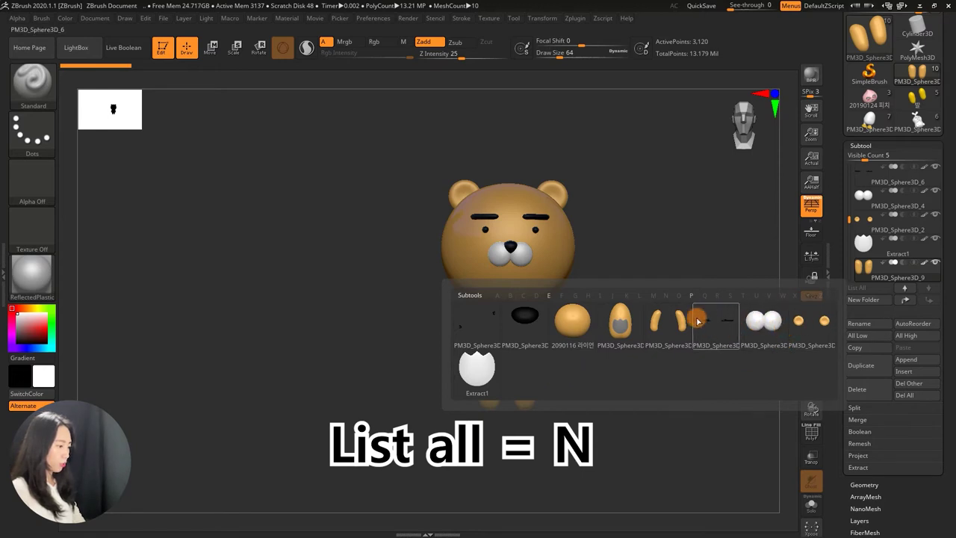
pyautogui.click(525, 318)
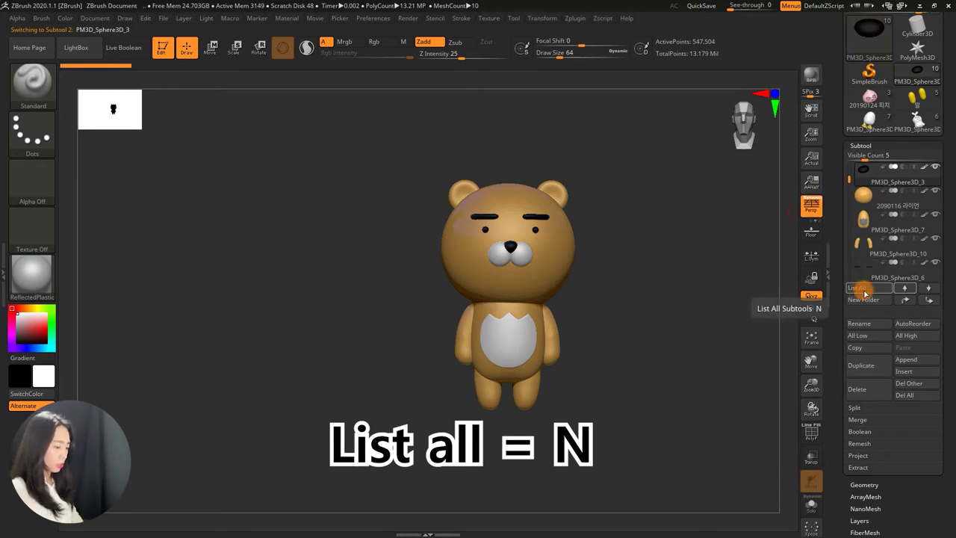
pyautogui.press('n')
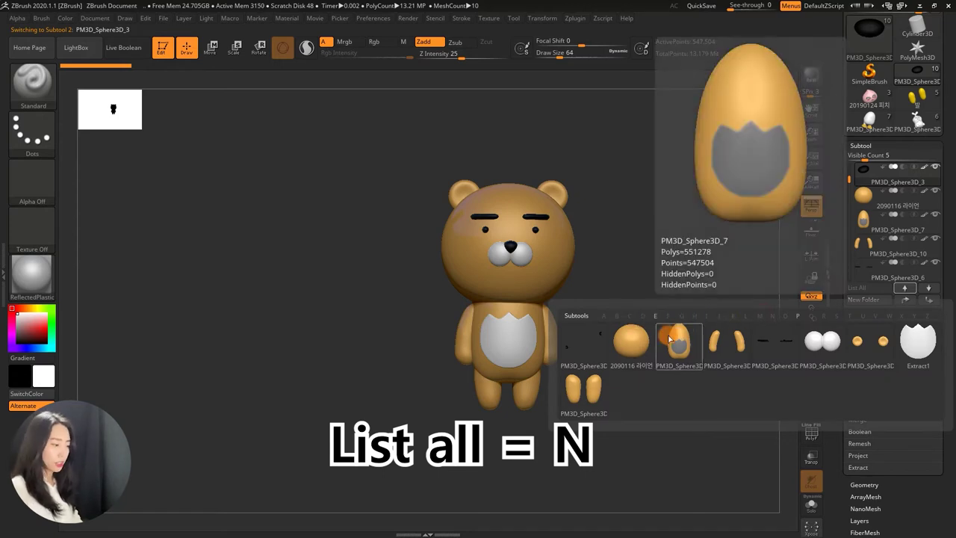
pyautogui.press('n')
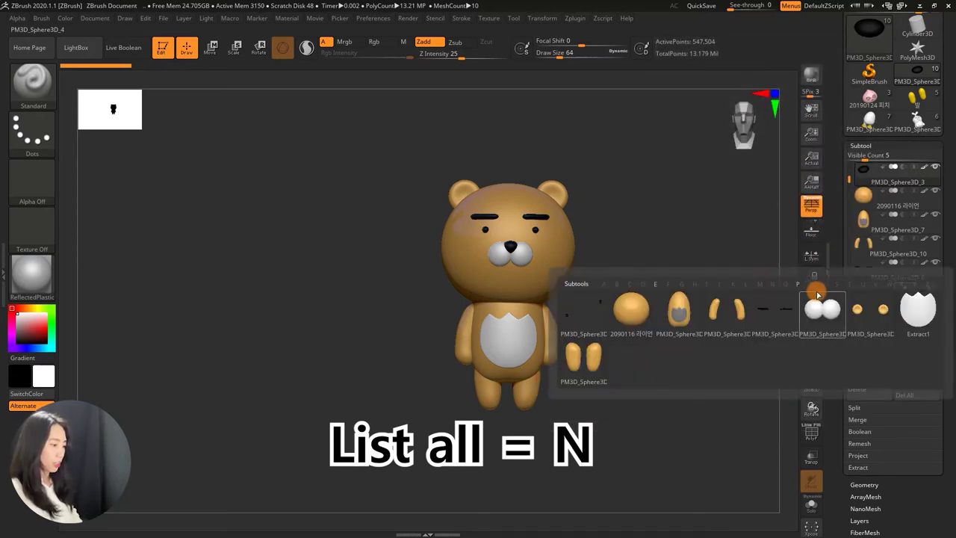
pyautogui.click(627, 323)
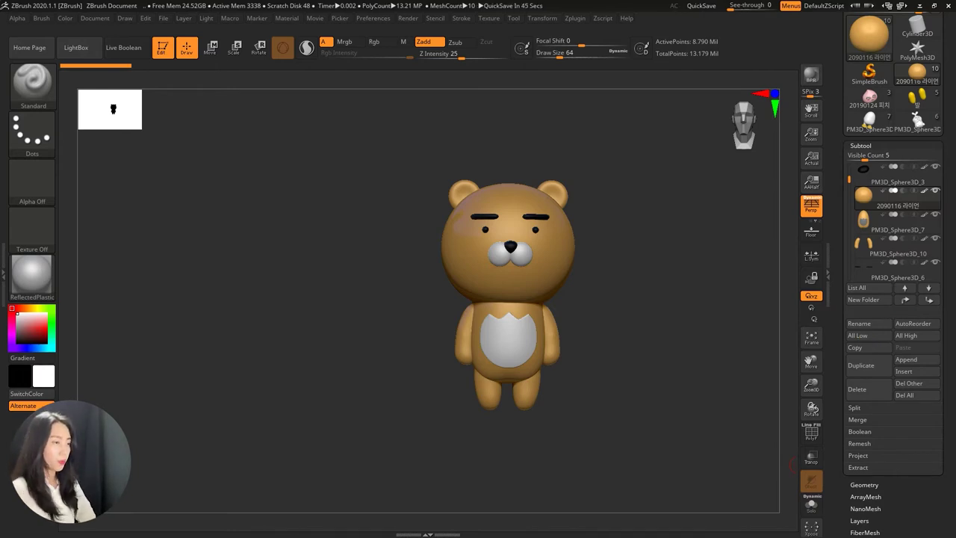
pyautogui.click(648, 232)
# Turn off Dynamic Solo to show the whole bear, then make PM3D_Sphere3D_7 active from the thumbnails
pyautogui.click(649, 230)
pyautogui.moveTo(647, 229)
pyautogui.mouseDown()
pyautogui.moveTo(658, 232)
pyautogui.moveTo(646, 228)
pyautogui.mouseUp()
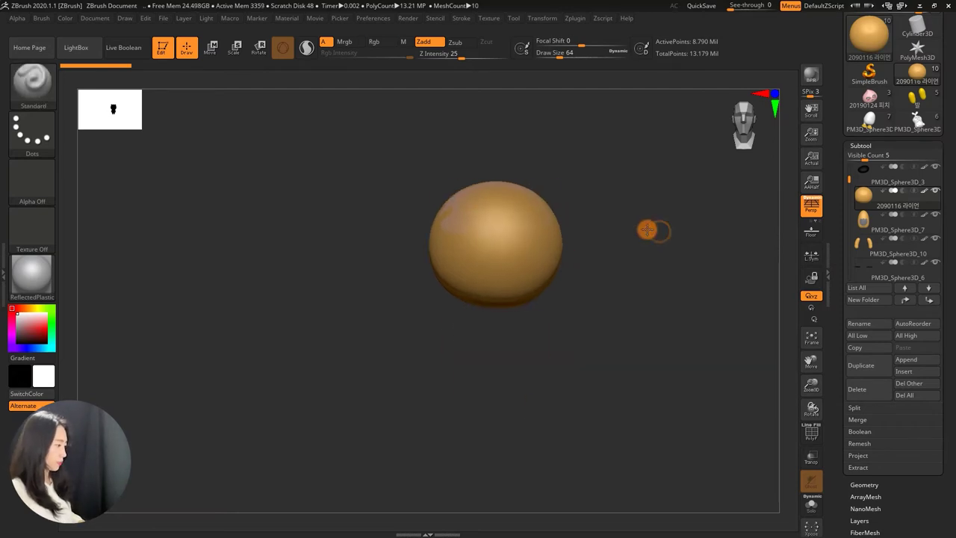
pyautogui.click(647, 228)
pyautogui.click(811, 495)
pyautogui.moveTo(625, 291)
pyautogui.mouseDown()
pyautogui.moveTo(640, 277)
pyautogui.moveTo(768, 311)
pyautogui.mouseUp()
pyautogui.press('n')
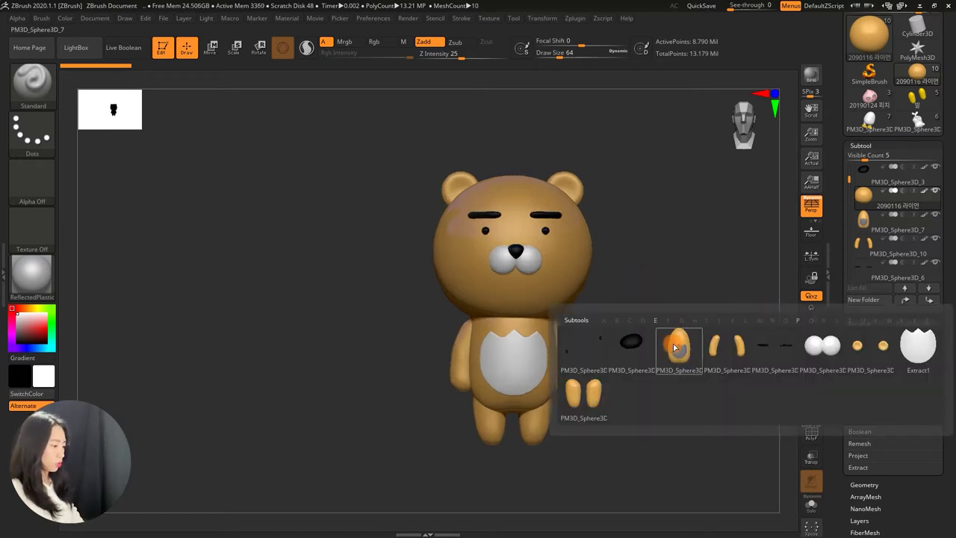
pyautogui.click(673, 344)
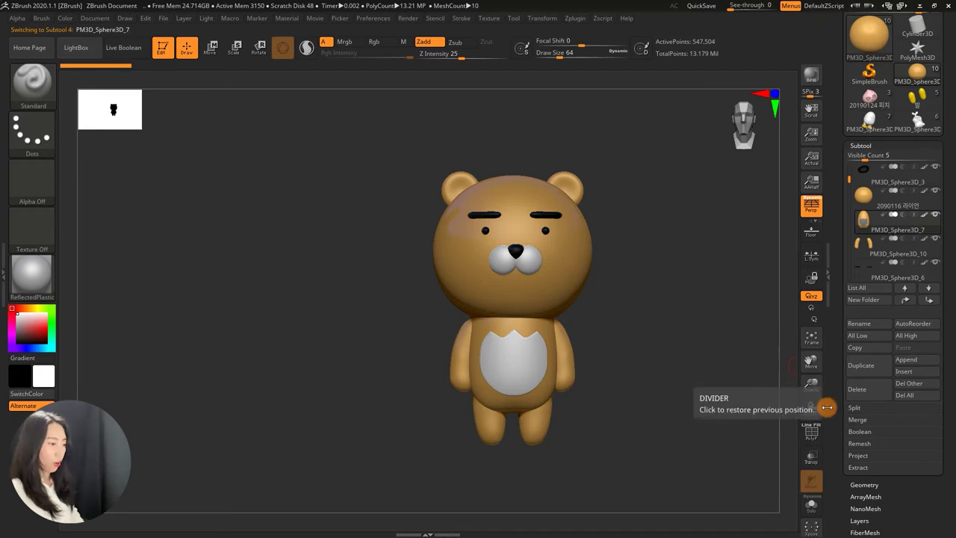
pyautogui.moveTo(839, 389); pyautogui.dragTo(839, 378)
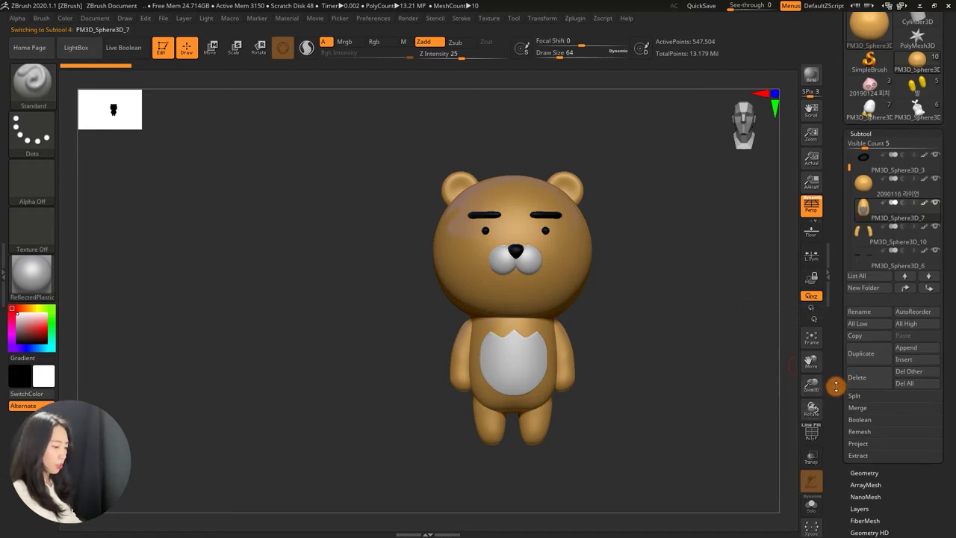
# Enable Transp with Ghost, zoom in, and make the 2090116 라이언 head the solid active subtool
pyautogui.click(813, 460)
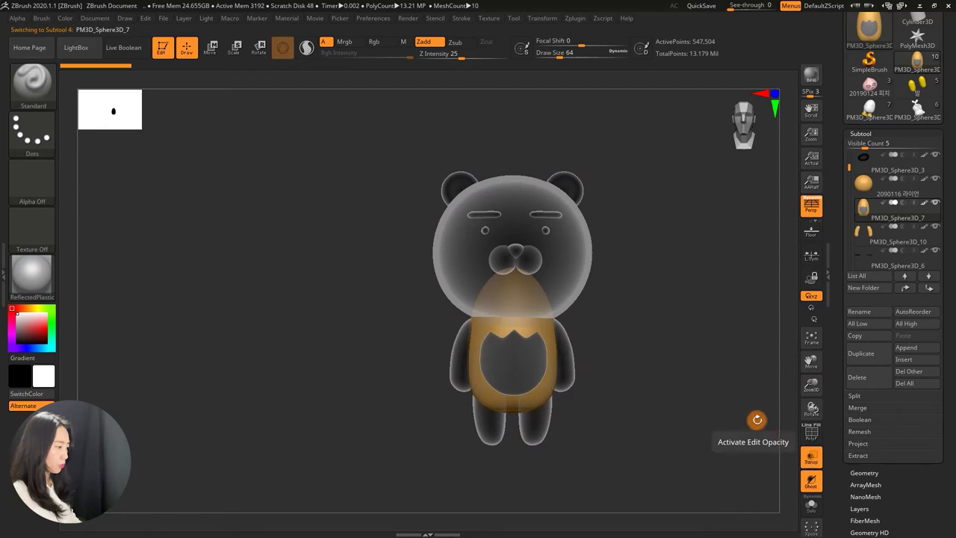
pyautogui.keyDown('ctrl'); pyautogui.moveTo(677, 339); pyautogui.dragTo(657, 348, button='right'); pyautogui.keyUp('ctrl')
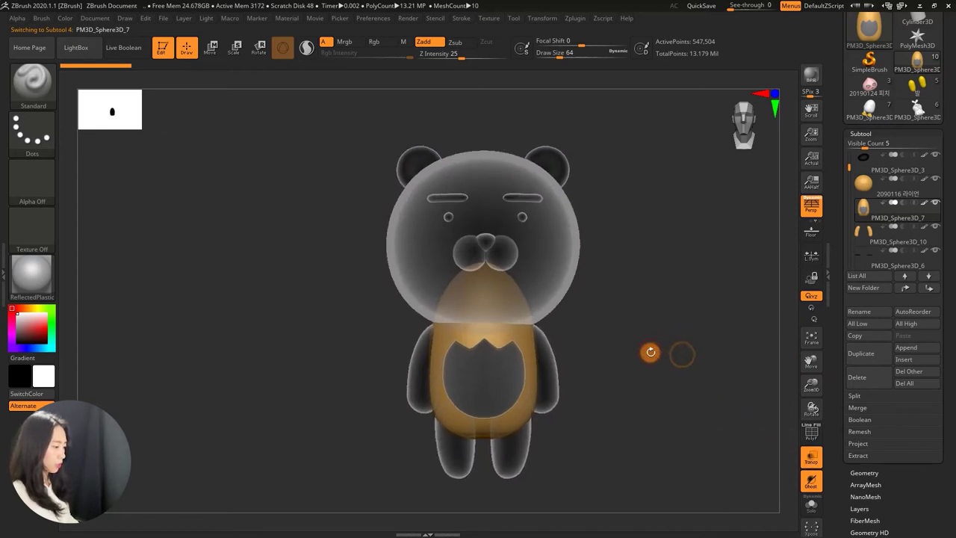
pyautogui.click(865, 193)
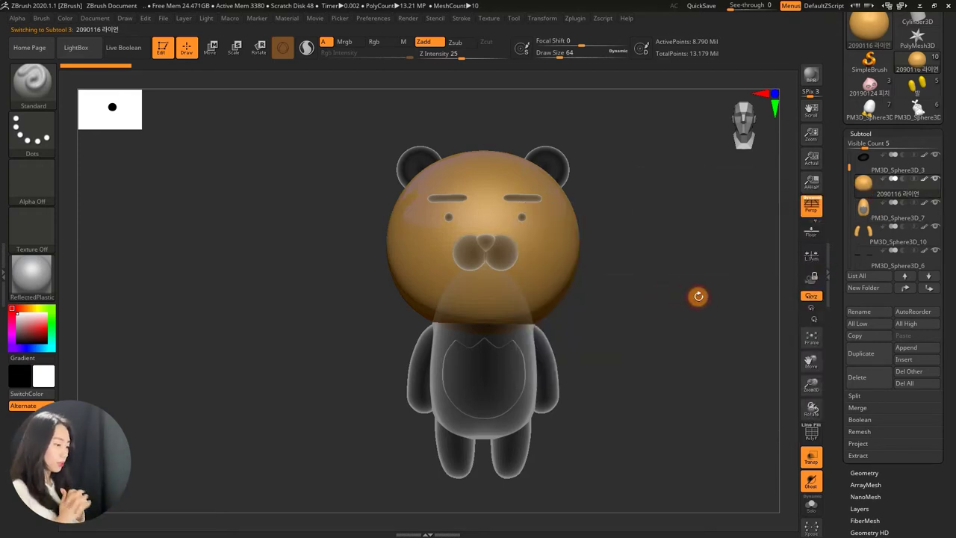
# Pick subtools directly on the model (ears, belly, feet, arms, eyebrows), ending on the nose PM3D_Sphere3D_3
pyautogui.keyDown('alt'); pyautogui.moveTo(687, 316); pyautogui.dragTo(699, 303); pyautogui.keyUp('alt')
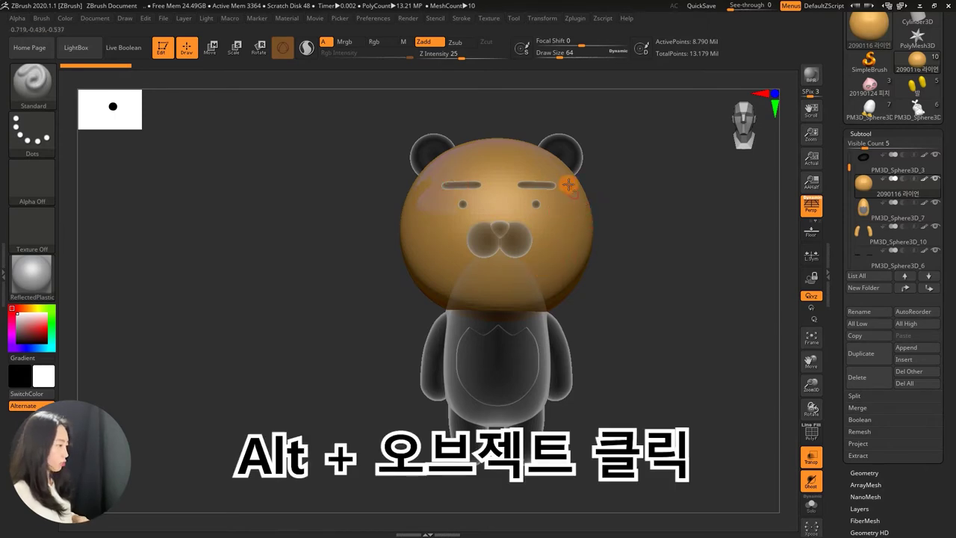
pyautogui.keyDown('alt'); pyautogui.click(571, 152); pyautogui.keyUp('alt')
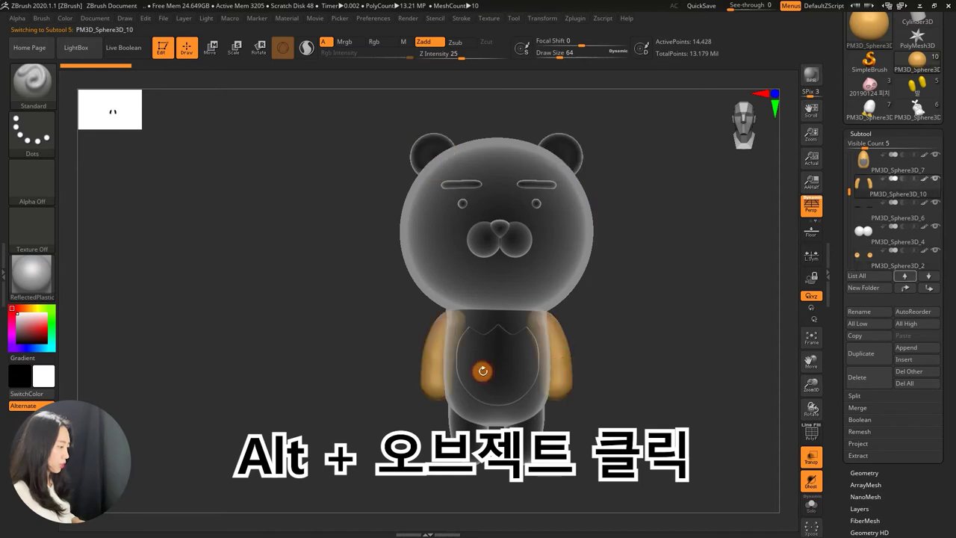
pyautogui.keyDown('alt'); pyautogui.click(482, 370); pyautogui.keyUp('alt')
pyautogui.keyDown('alt'); pyautogui.click(474, 440); pyautogui.keyUp('alt')
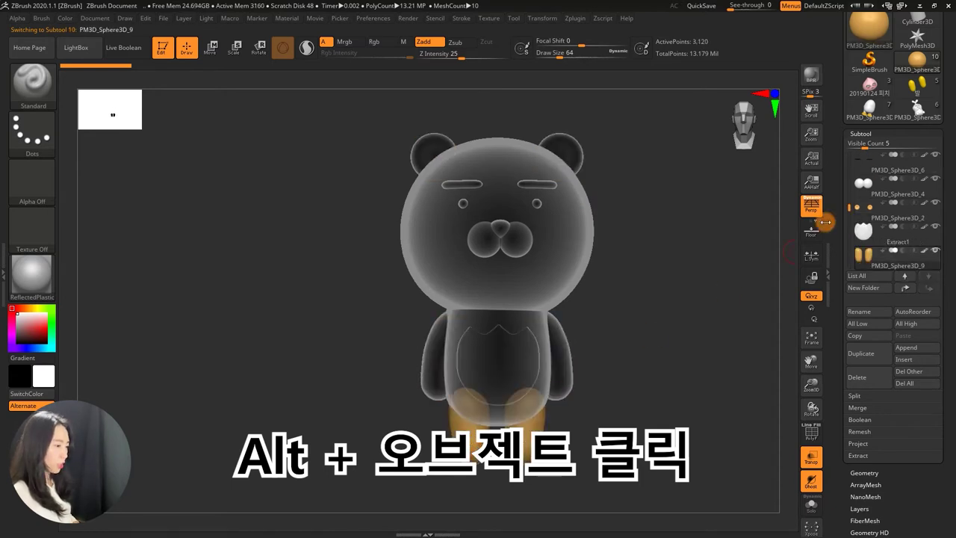
pyautogui.click(848, 203)
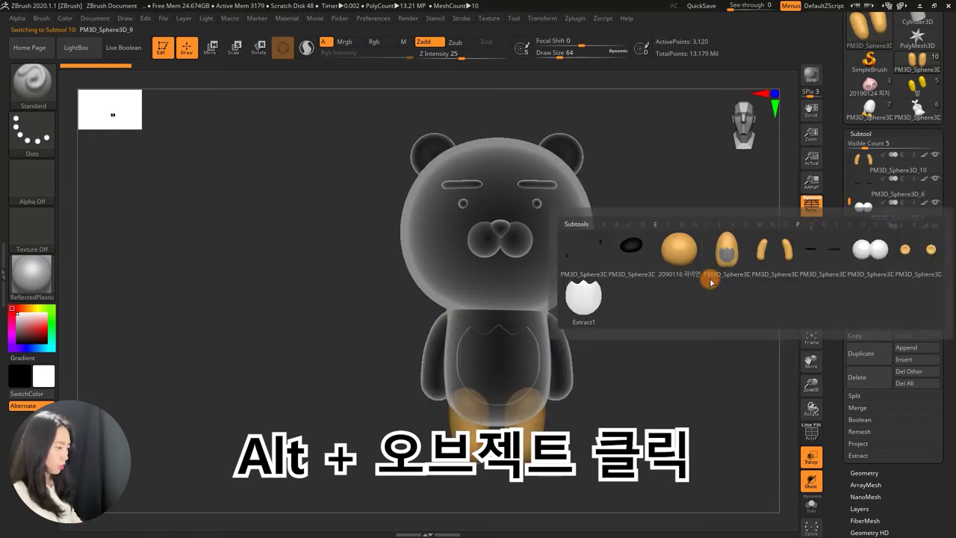
pyautogui.click(825, 252)
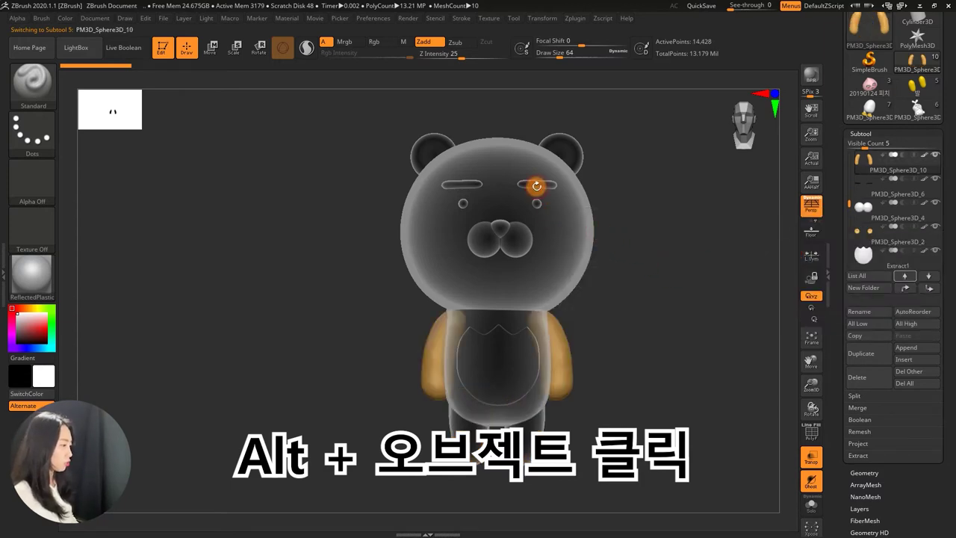
pyautogui.keyDown('alt'); pyautogui.click(535, 184); pyautogui.keyUp('alt')
pyautogui.keyDown('alt'); pyautogui.click(515, 224); pyautogui.keyUp('alt')
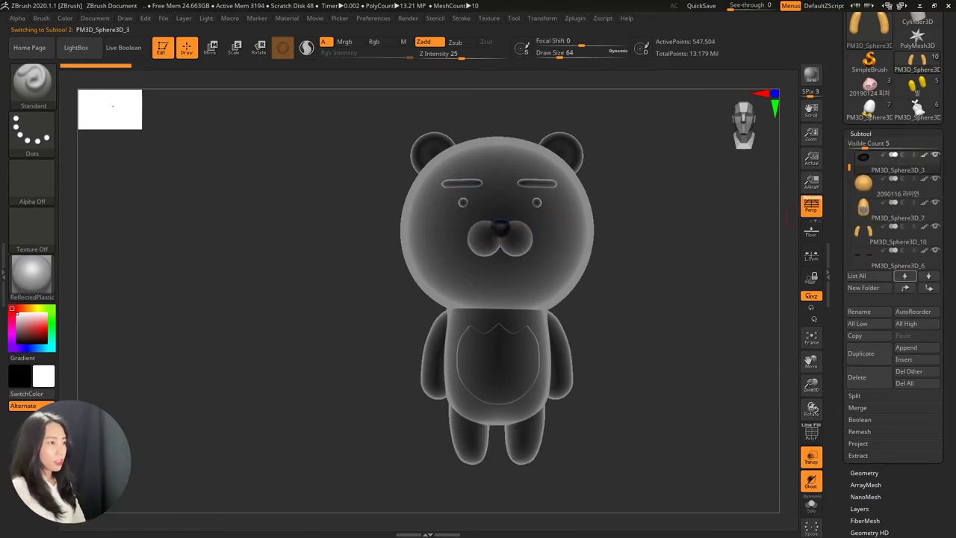
pyautogui.moveTo(827, 342); pyautogui.dragTo(827, 346)
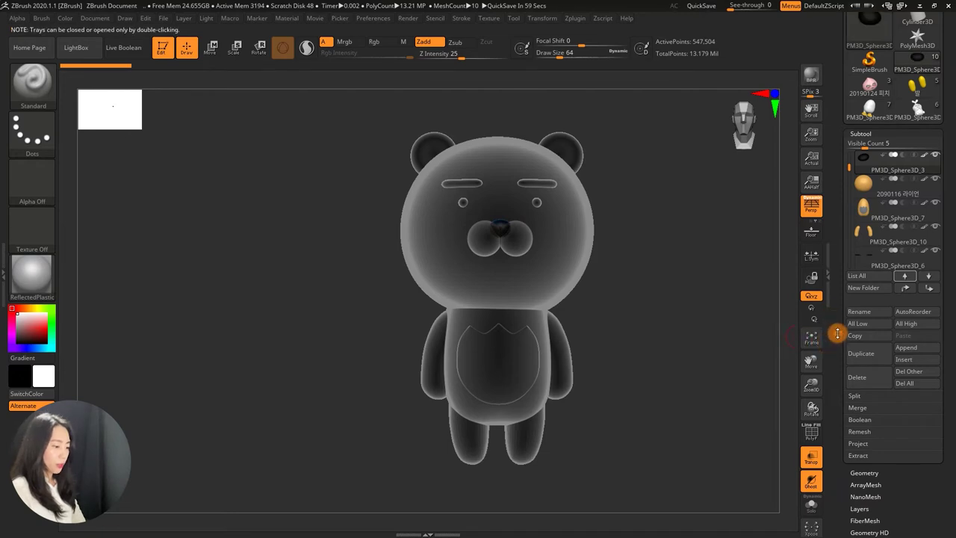
pyautogui.click(811, 529)
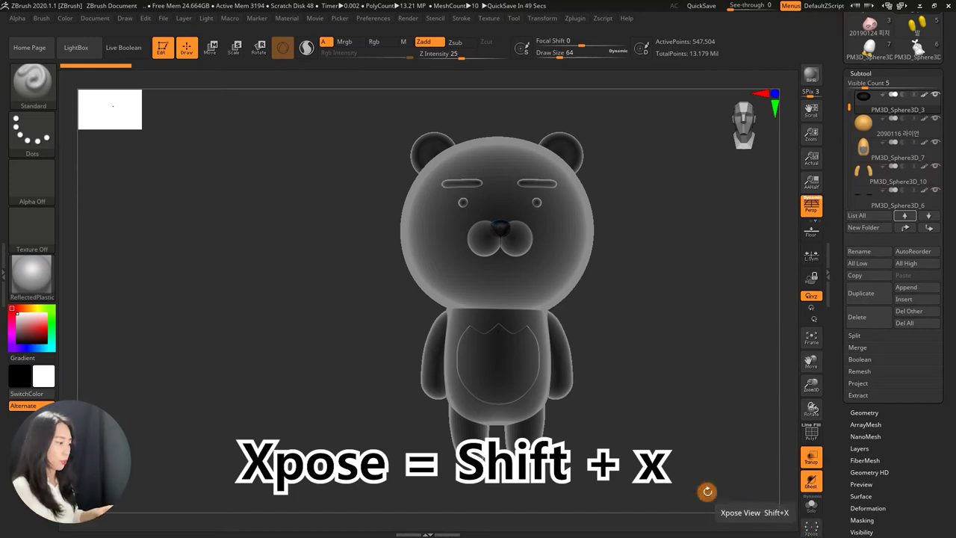
pyautogui.moveTo(647, 394)
pyautogui.mouseDown()
pyautogui.moveTo(677, 392)
pyautogui.moveTo(626, 384)
pyautogui.mouseUp()
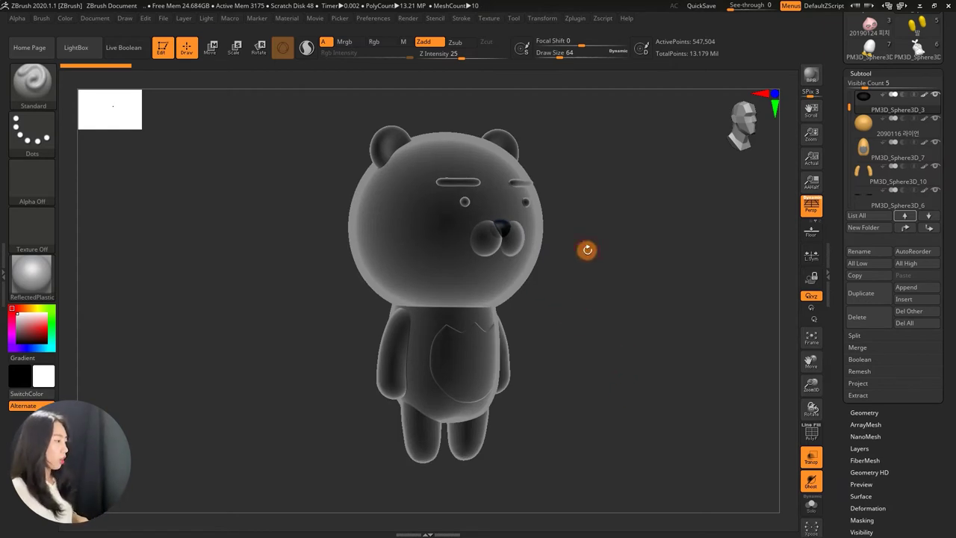
pyautogui.moveTo(587, 249); pyautogui.dragTo(550, 251)
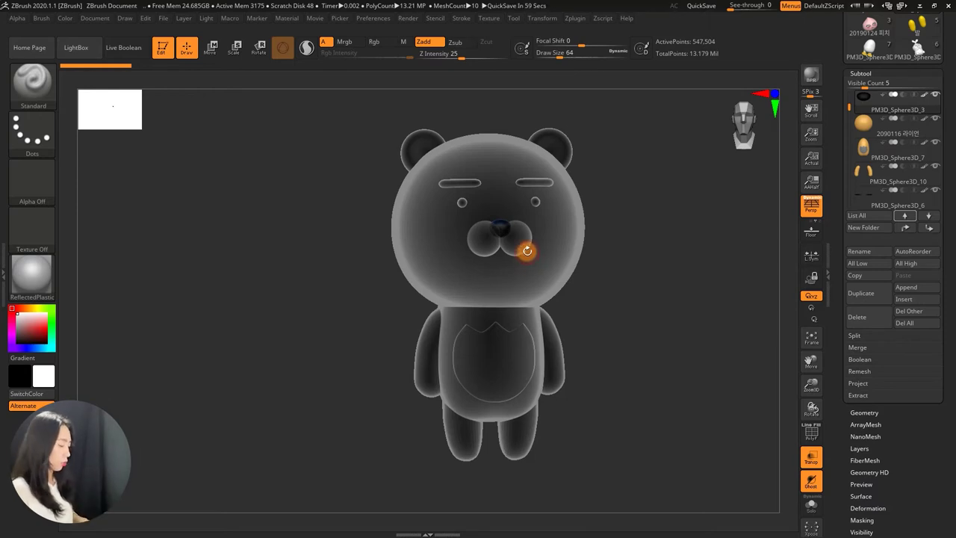
pyautogui.keyDown('alt'); pyautogui.click(510, 179); pyautogui.keyUp('alt')
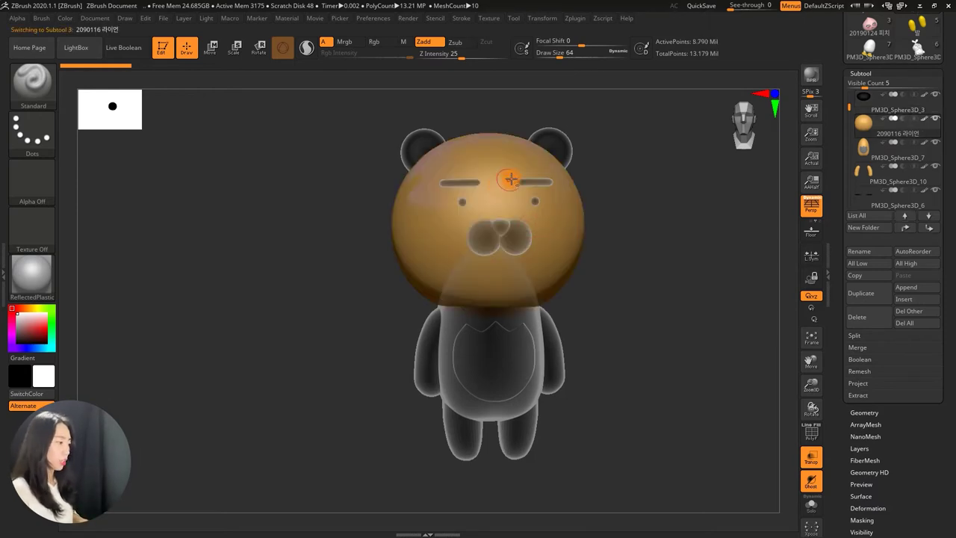
pyautogui.keyDown('alt'); pyautogui.click(556, 152); pyautogui.keyUp('alt')
pyautogui.keyDown('alt'); pyautogui.moveTo(635, 237); pyautogui.dragTo(661, 232); pyautogui.keyUp('alt')
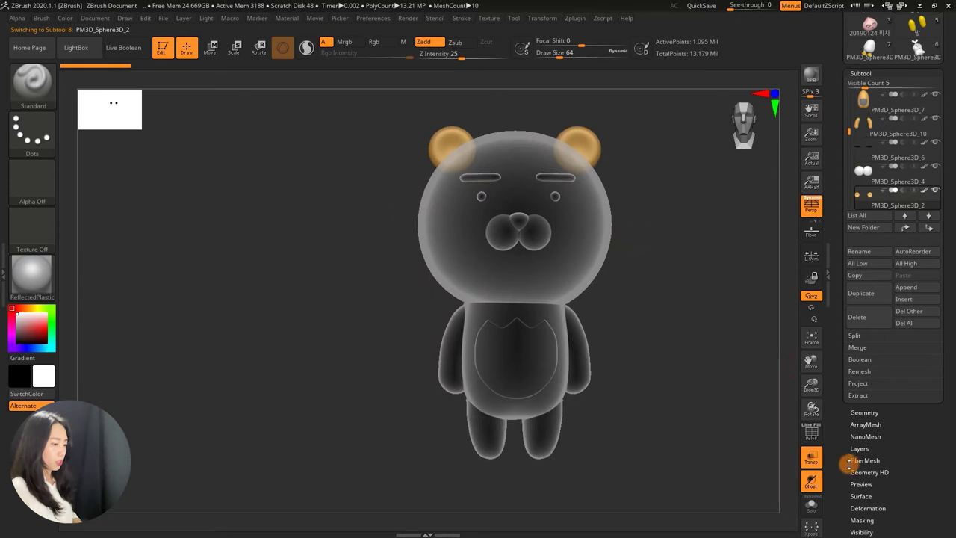
pyautogui.click(813, 526)
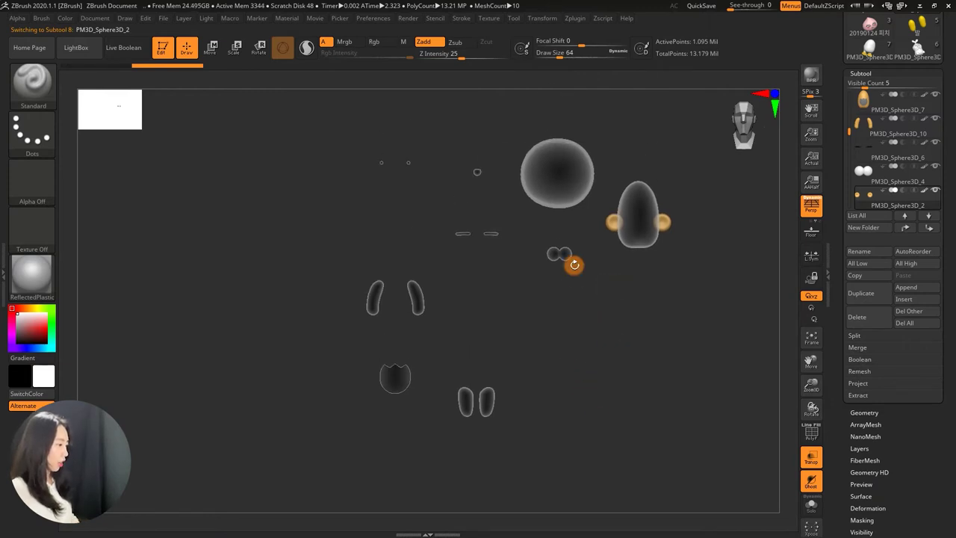
pyautogui.keyDown('alt'); pyautogui.click(407, 162); pyautogui.keyUp('alt')
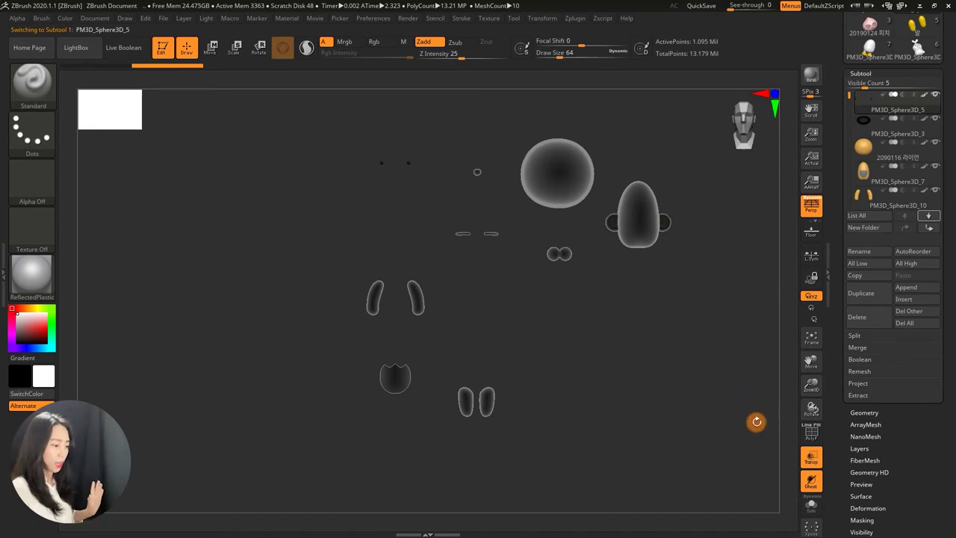
pyautogui.click(813, 528)
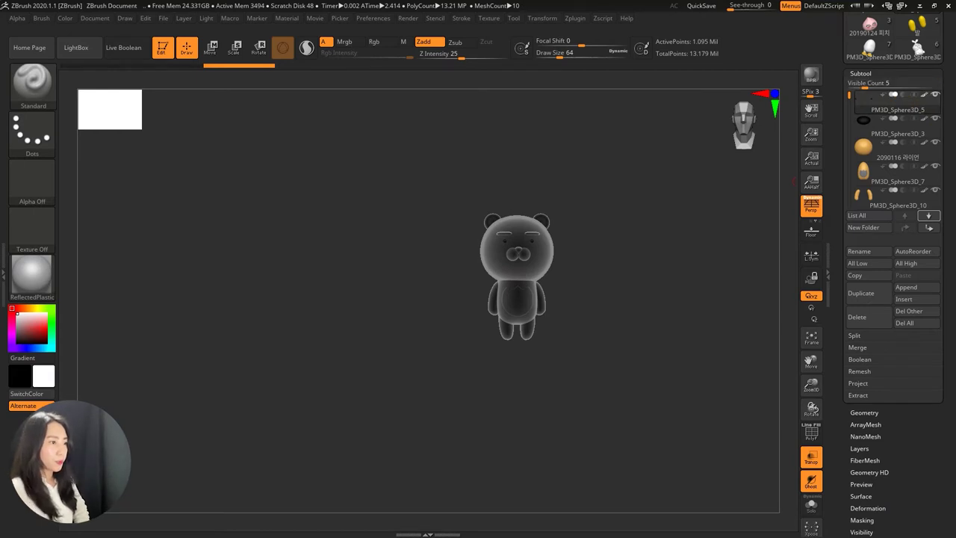
# Rename the eyes subtool to 눈
pyautogui.moveTo(846, 255); pyautogui.dragTo(843, 242)
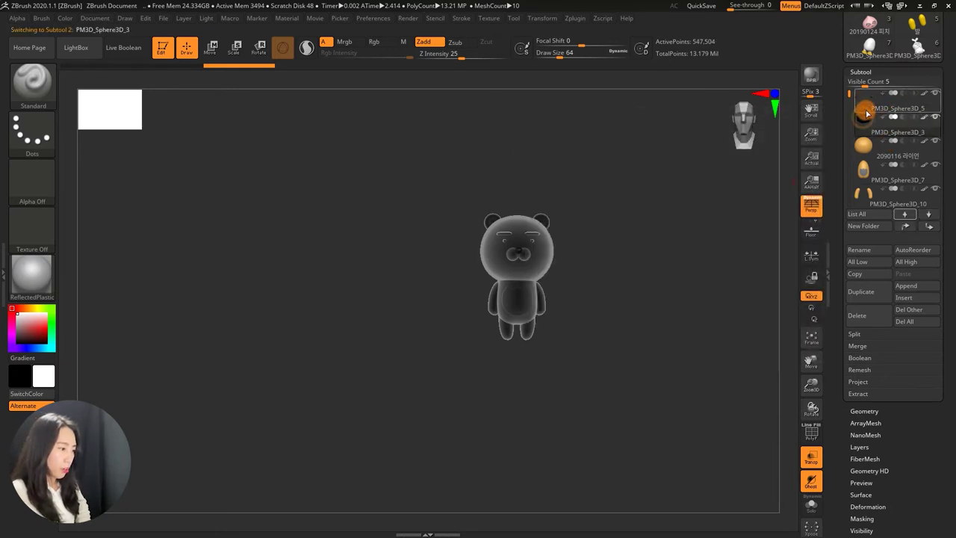
pyautogui.click(866, 169)
pyautogui.click(878, 182)
pyautogui.click(866, 194)
pyautogui.moveTo(849, 93)
pyautogui.mouseDown()
pyautogui.moveTo(847, 114)
pyautogui.moveTo(849, 94)
pyautogui.mouseUp()
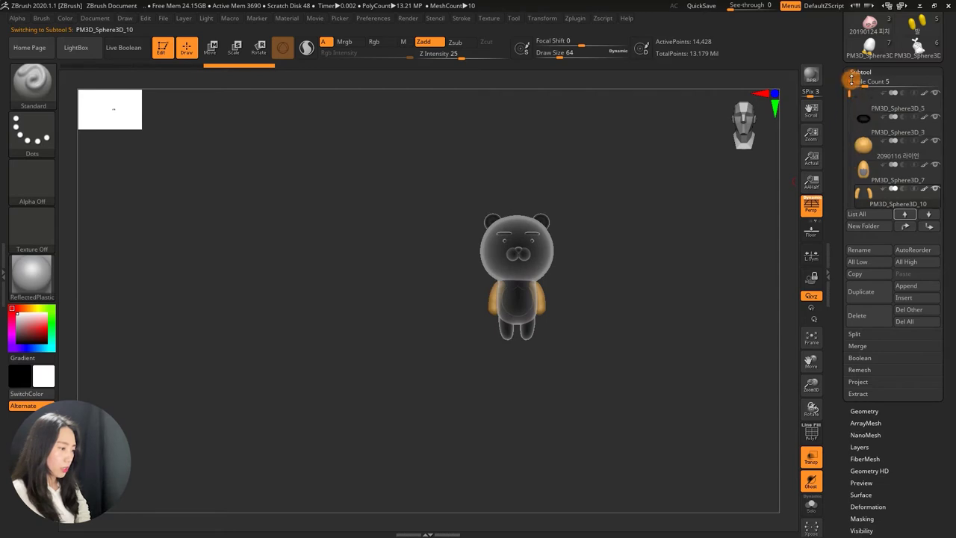
pyautogui.click(861, 101)
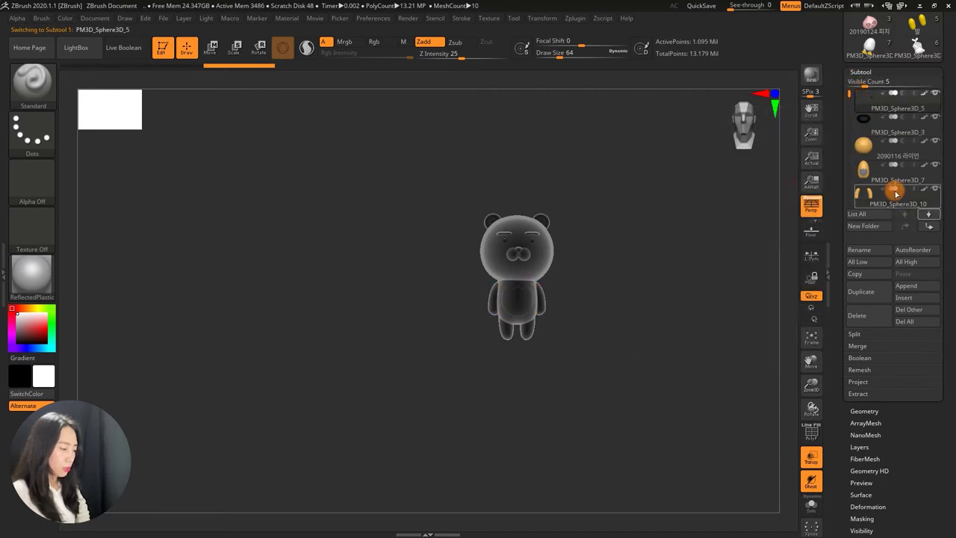
pyautogui.click(862, 251)
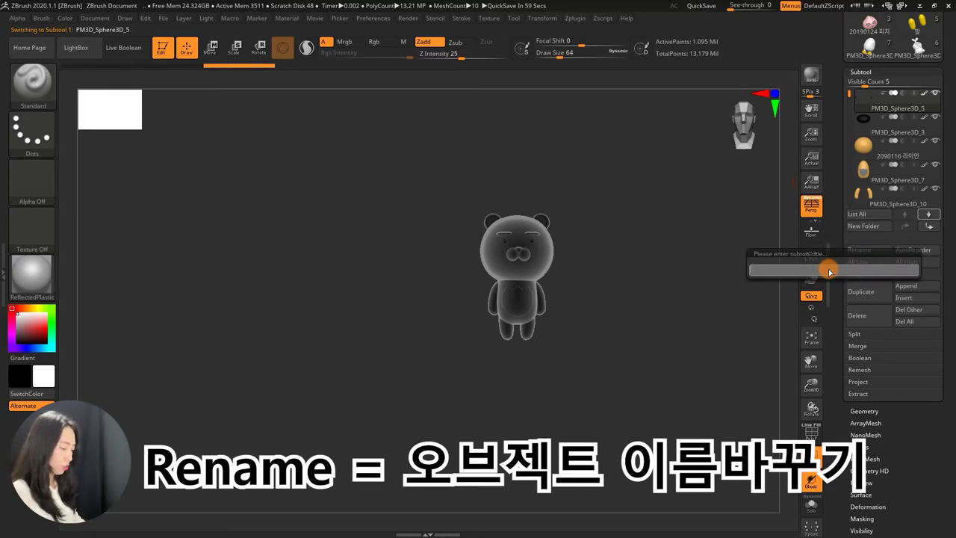
pyautogui.press('Return')
# Rename the nose subtool to 코 and the head subtool to 얼굴
pyautogui.click(885, 124)
pyautogui.click(862, 250)
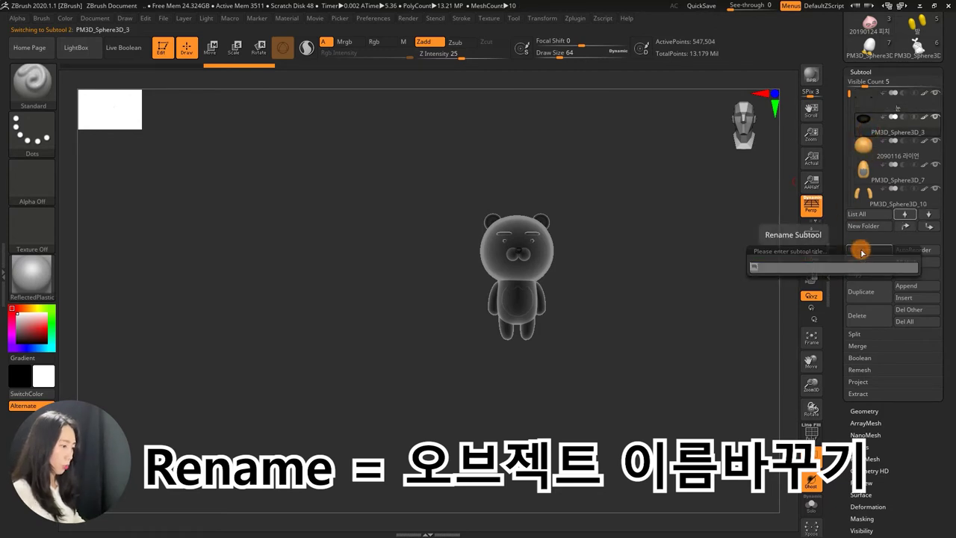
pyautogui.write('코')
pyautogui.press('Return')
pyautogui.click(865, 160)
pyautogui.click(859, 249)
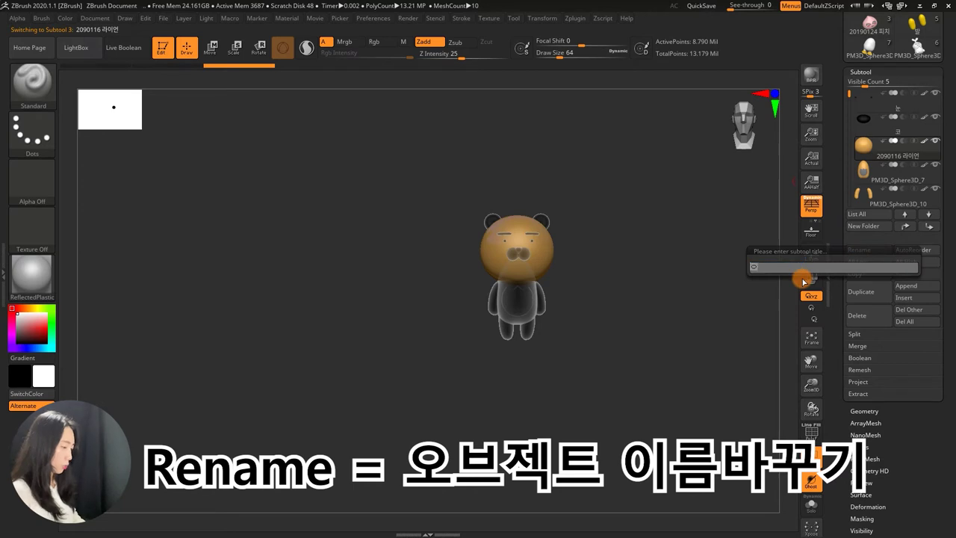
pyautogui.press('Return')
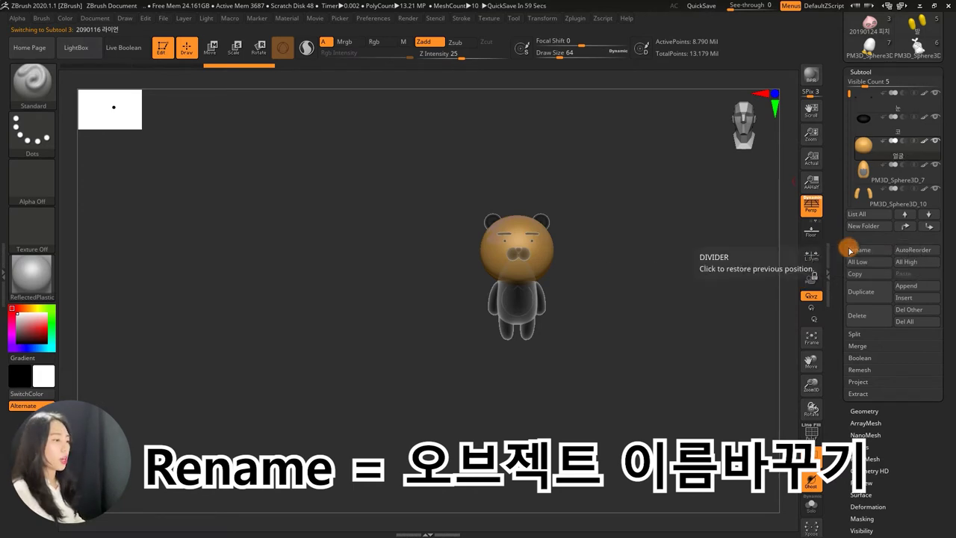
# Rename the body subtool to 몸통 and the arms subtool to 팔
pyautogui.moveTo(847, 93); pyautogui.dragTo(848, 106)
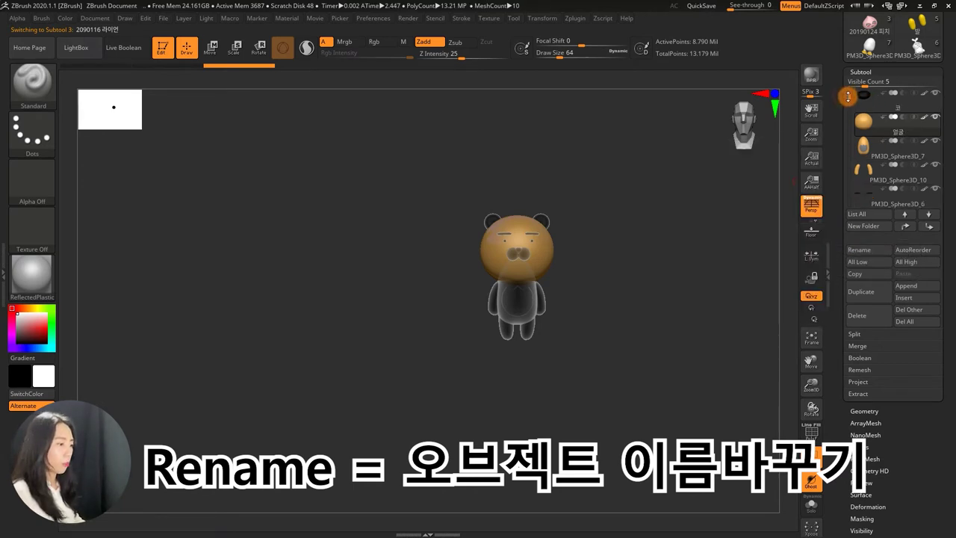
pyautogui.click(864, 150)
pyautogui.click(870, 255)
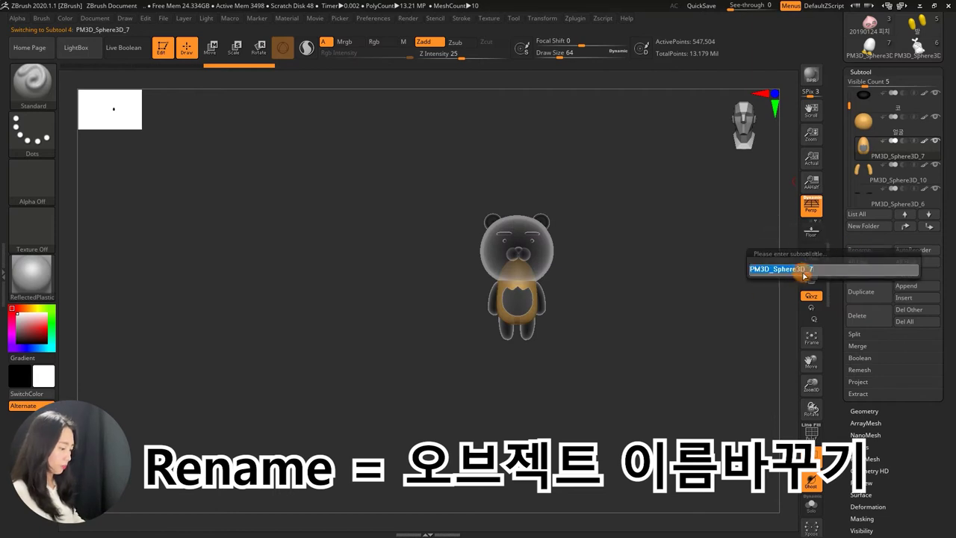
pyautogui.write('ㅗ')
pyautogui.press('Return')
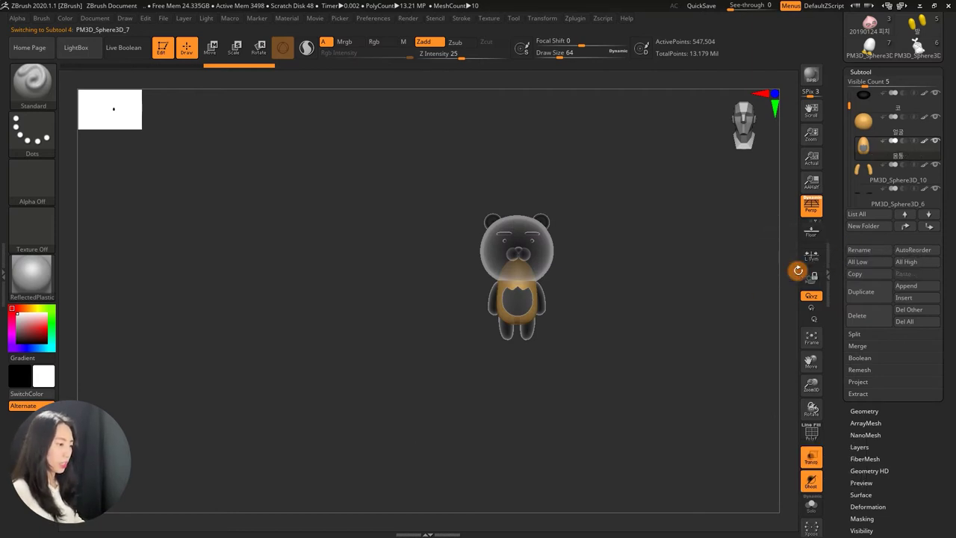
pyautogui.moveTo(851, 102); pyautogui.dragTo(849, 111)
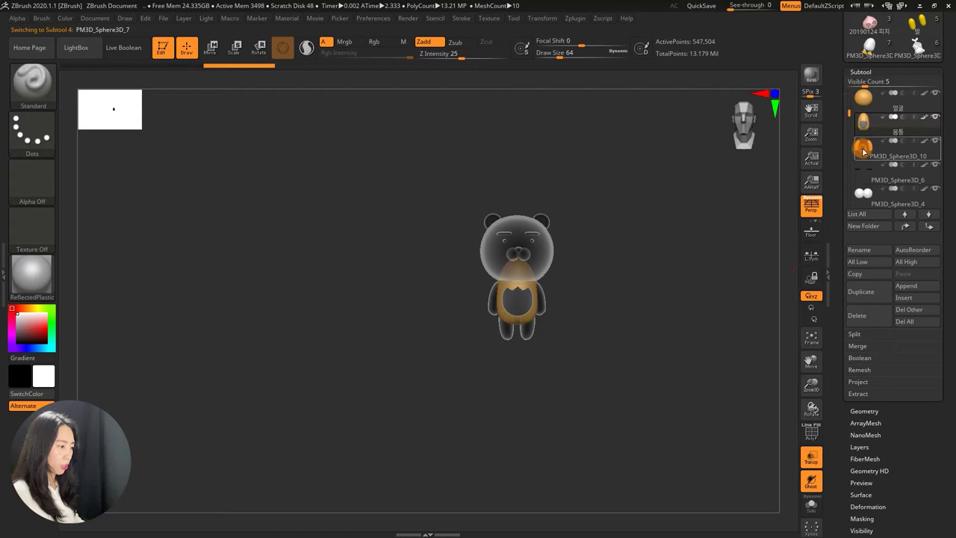
pyautogui.click(870, 145)
pyautogui.click(866, 251)
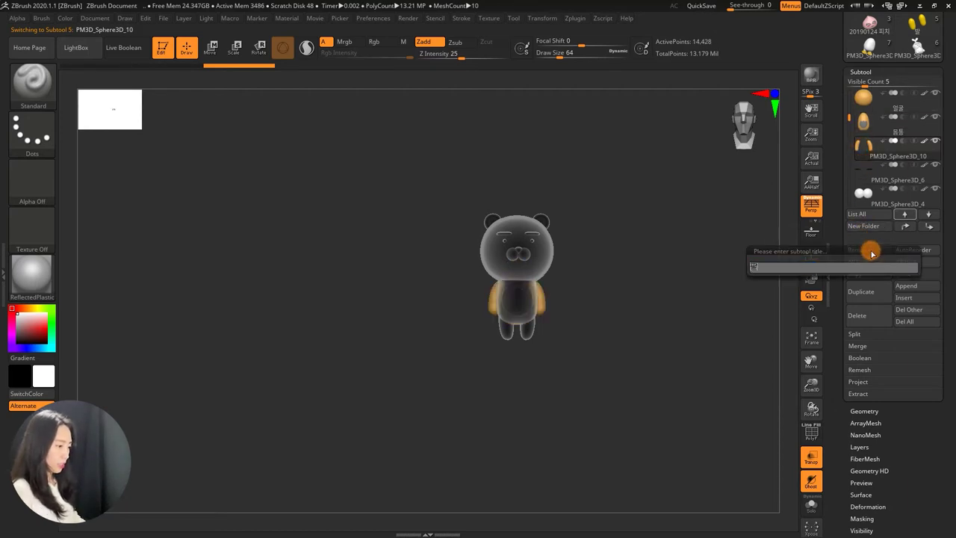
pyautogui.press('Return')
# Rename the eyebrows subtool to 눈썹 and the muzzle subtool to 콧마을
pyautogui.press('Down')
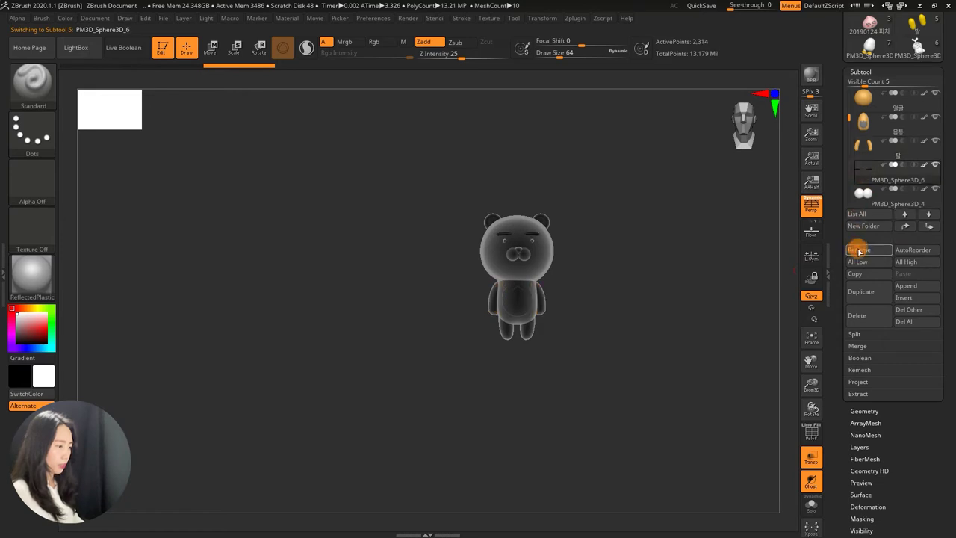
pyautogui.click(859, 250)
pyautogui.press('BackSpace')
pyautogui.write('눈썹')
pyautogui.press('Return')
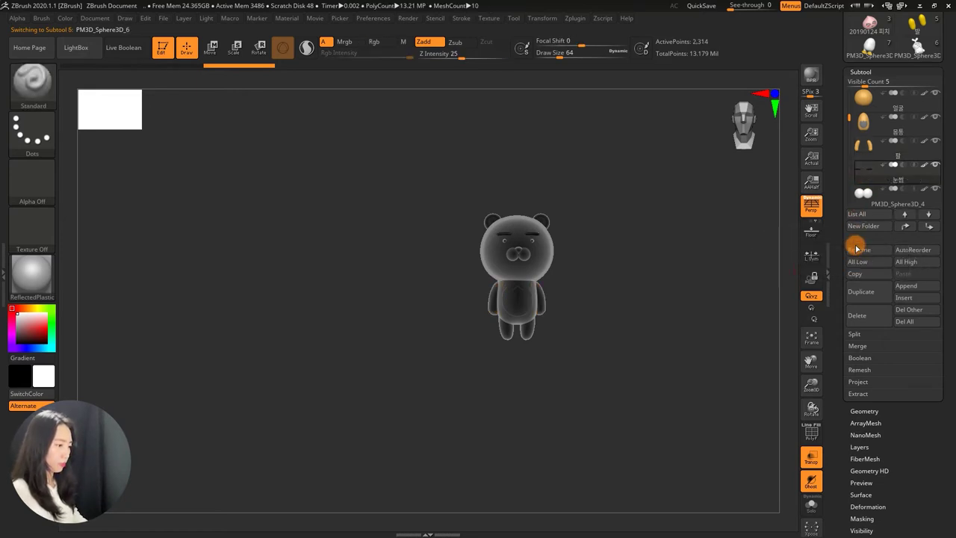
pyautogui.click(864, 199)
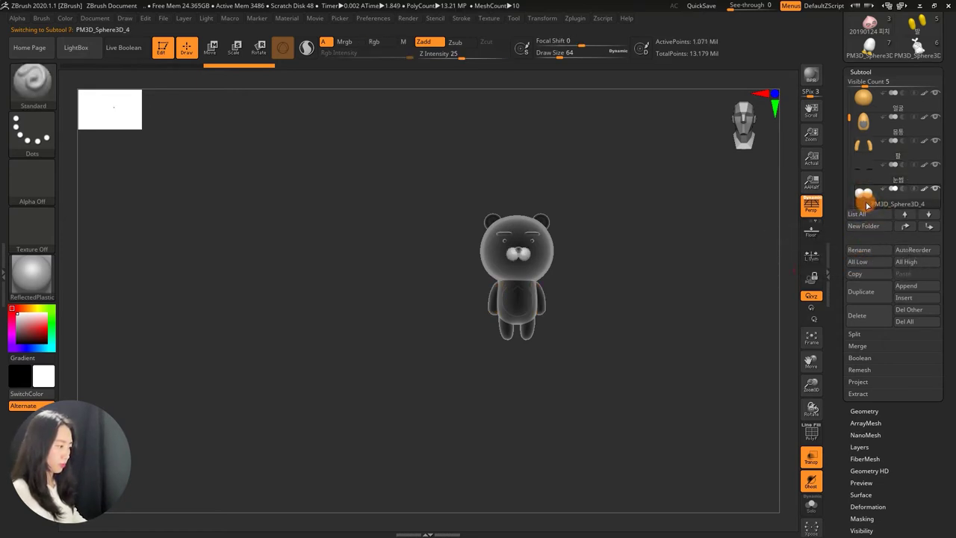
pyautogui.click(858, 252)
pyautogui.press('BackSpace')
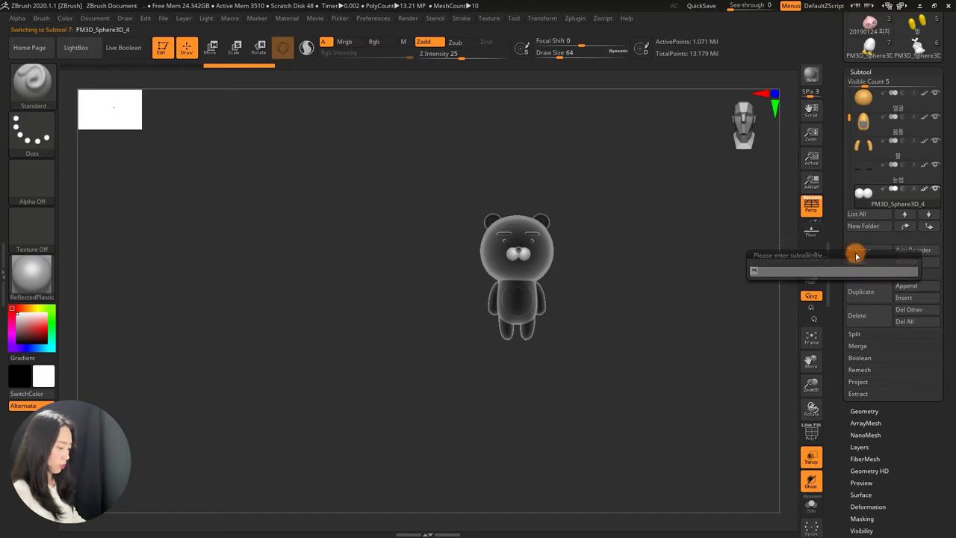
pyautogui.write('콧방울')
pyautogui.press('Return')
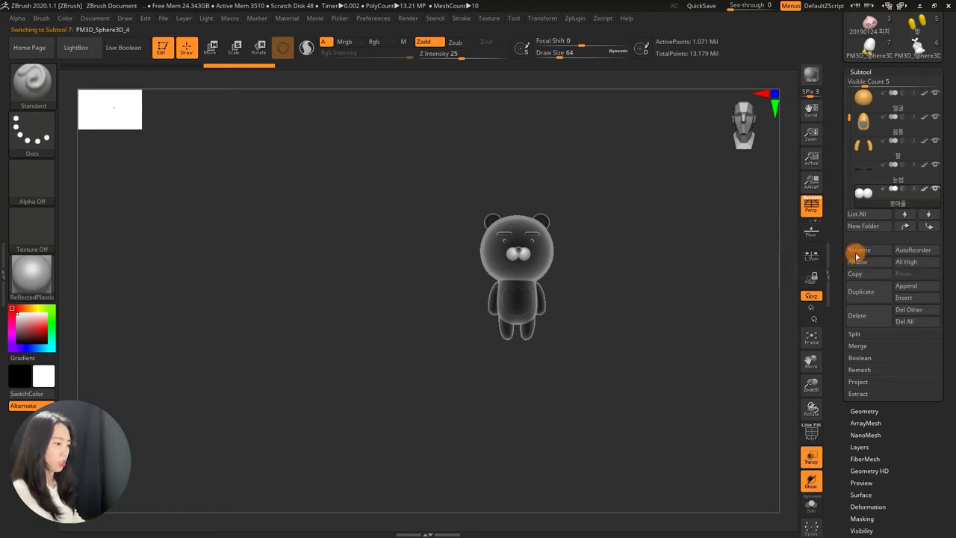
pyautogui.moveTo(848, 116); pyautogui.dragTo(848, 142)
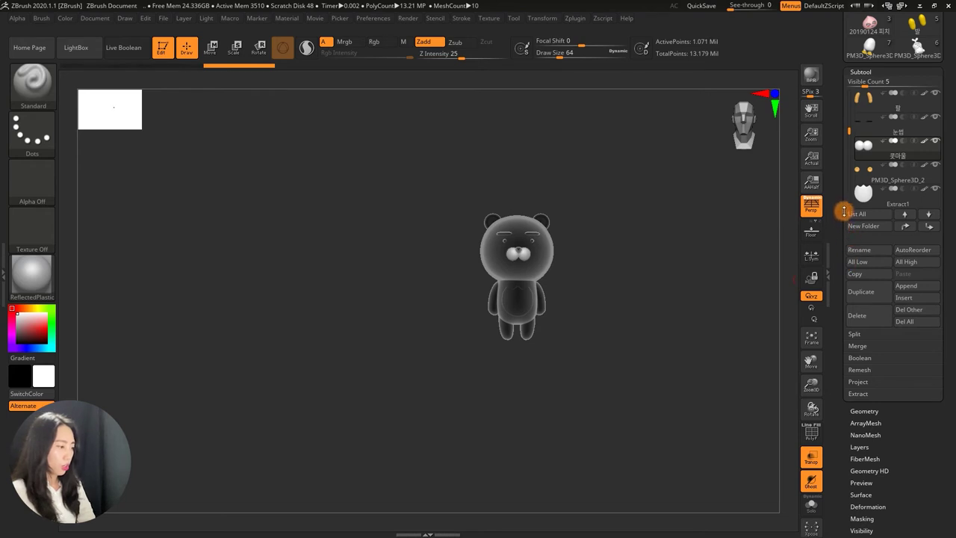
# Hide the PM3D_Sphere3D_9 legs subtool, select it, then show it again
pyautogui.moveTo(843, 212); pyautogui.dragTo(843, 295)
pyautogui.moveTo(570, 279)
pyautogui.mouseDown()
pyautogui.moveTo(676, 261)
pyautogui.moveTo(736, 274)
pyautogui.moveTo(700, 281)
pyautogui.mouseUp()
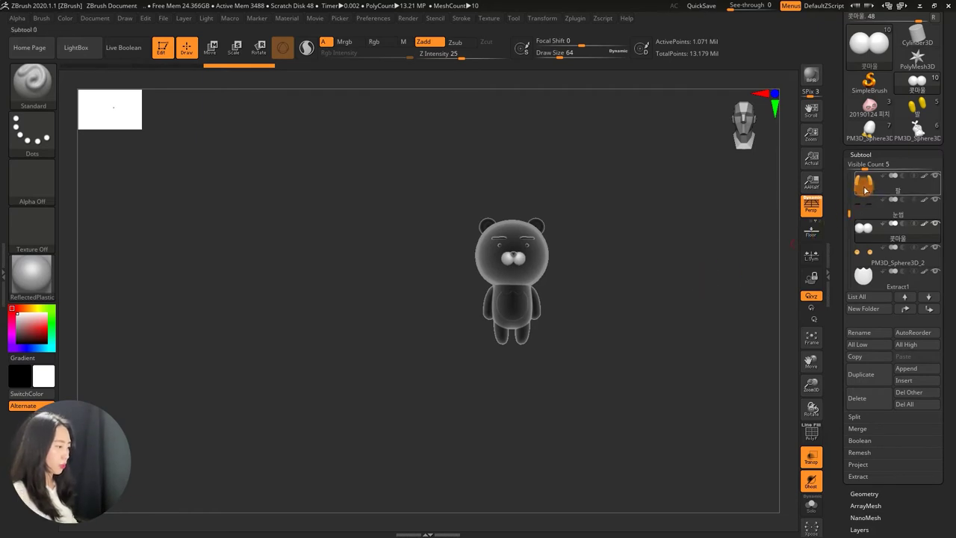
pyautogui.click(864, 188)
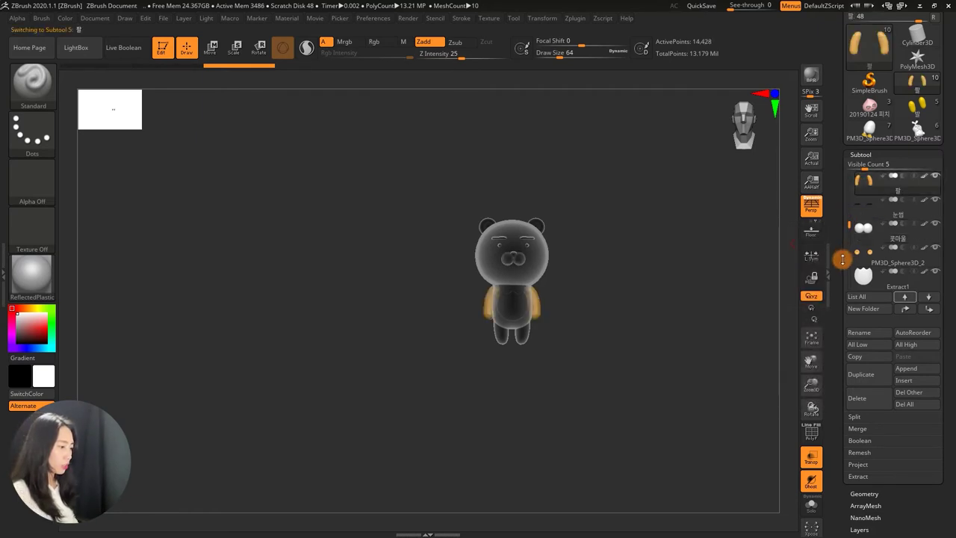
pyautogui.moveTo(842, 259); pyautogui.dragTo(842, 230)
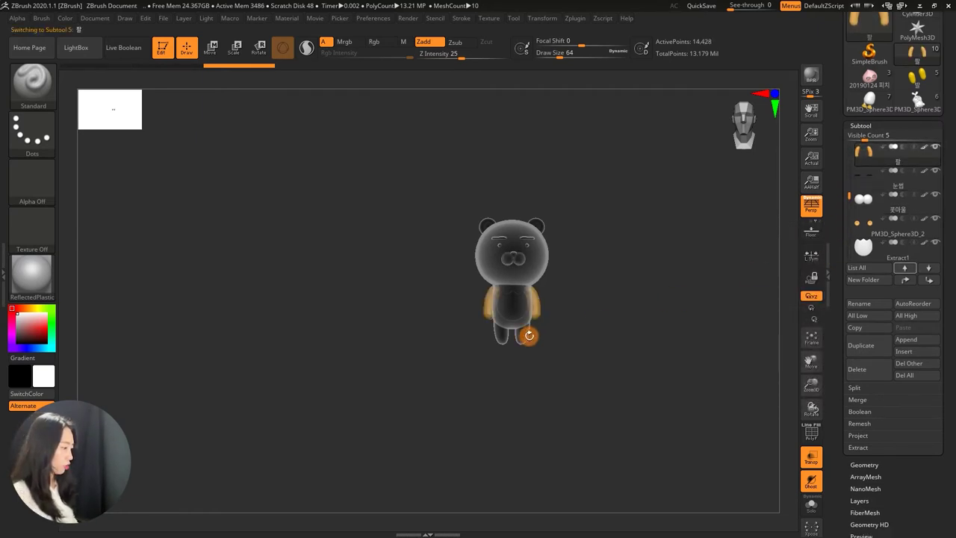
pyautogui.moveTo(849, 197)
pyautogui.mouseDown()
pyautogui.moveTo(851, 155)
pyautogui.moveTo(848, 212)
pyautogui.mouseUp()
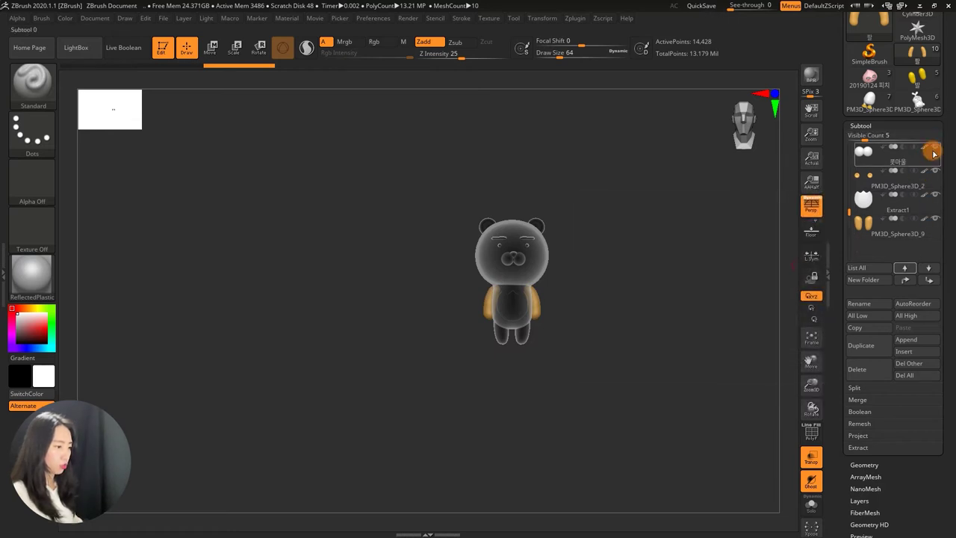
pyautogui.click(935, 219)
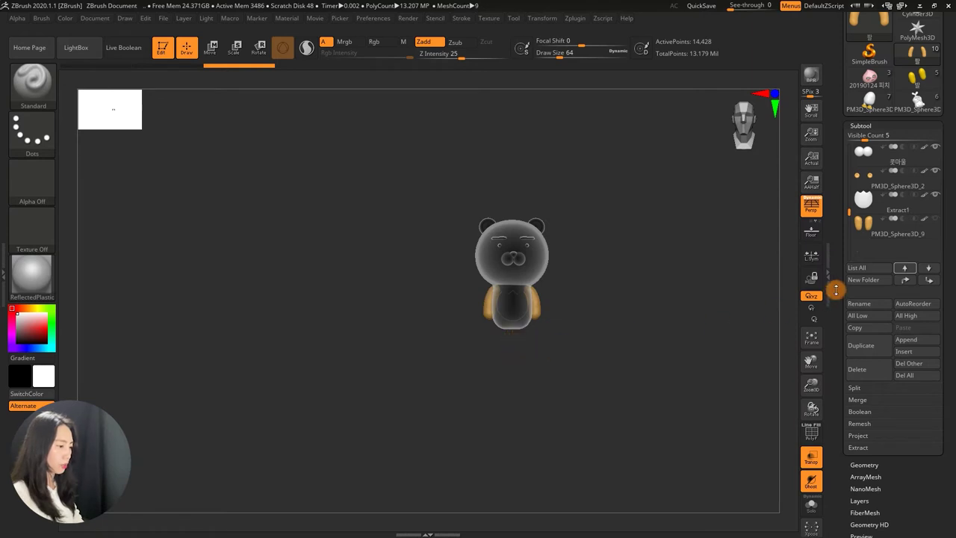
pyautogui.click(866, 231)
pyautogui.moveTo(895, 224)
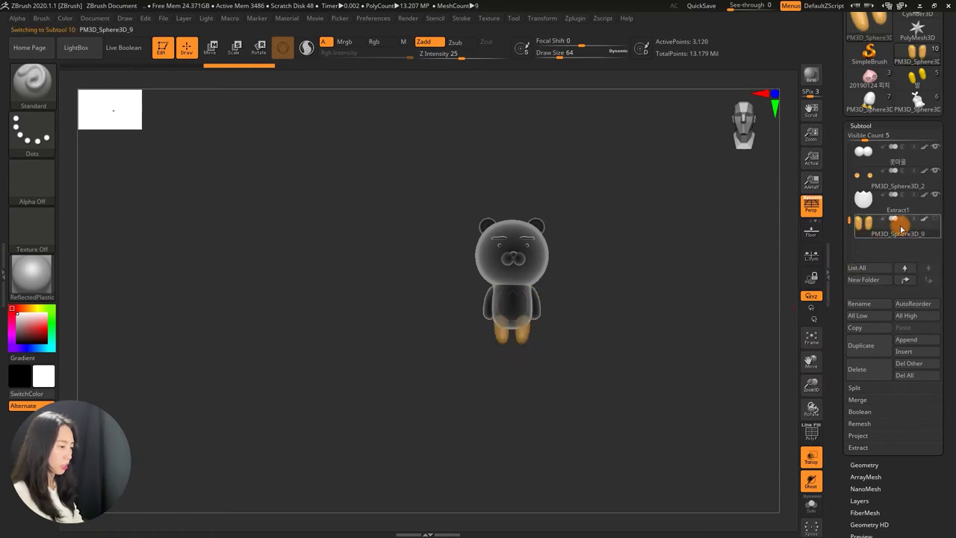
pyautogui.click(936, 220)
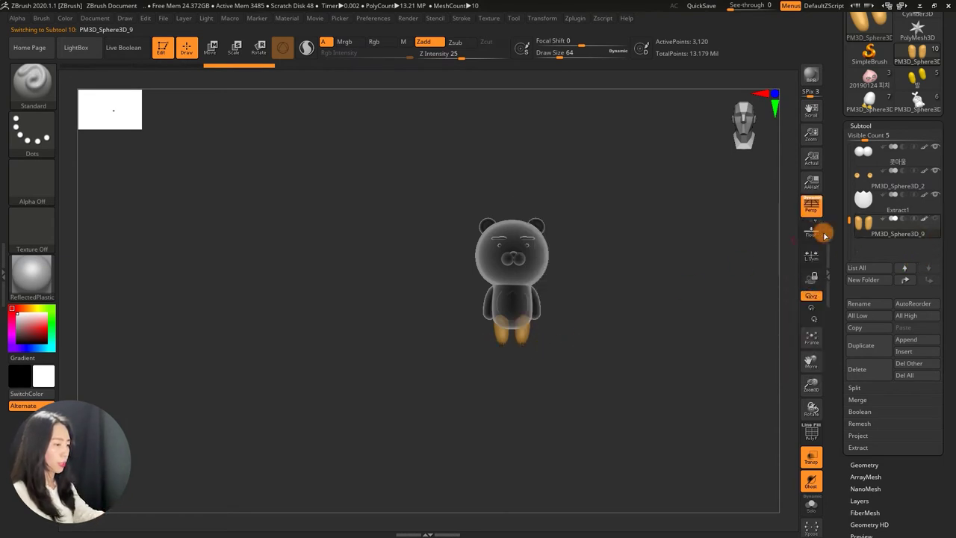
# Hide parts to isolate the belly patch, re-show ears and nose, and select 팔
pyautogui.click(863, 200)
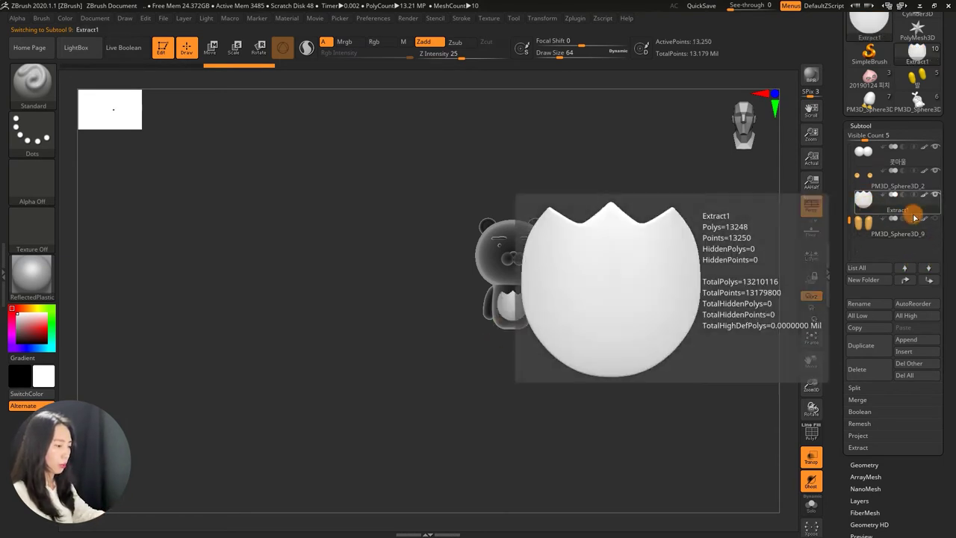
pyautogui.click(935, 218)
pyautogui.click(935, 170)
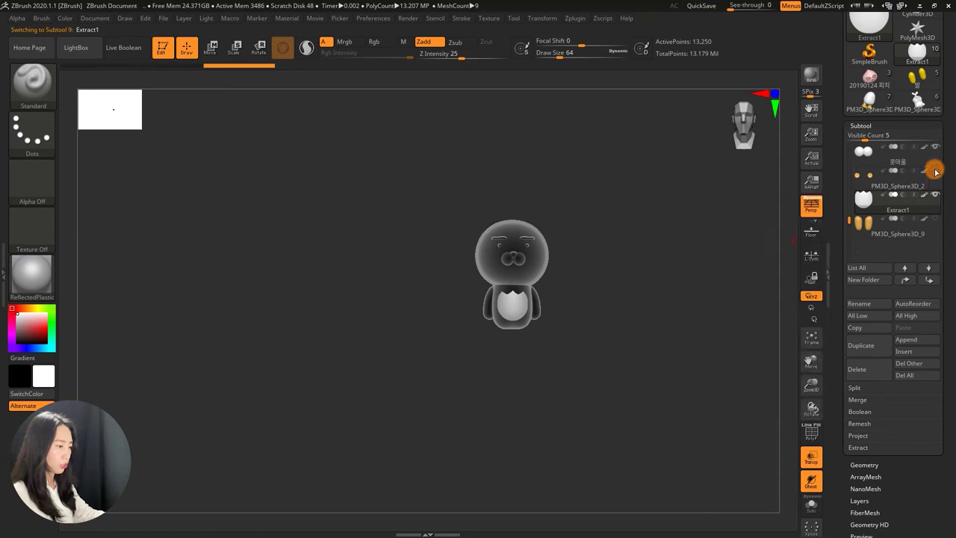
pyautogui.click(935, 147)
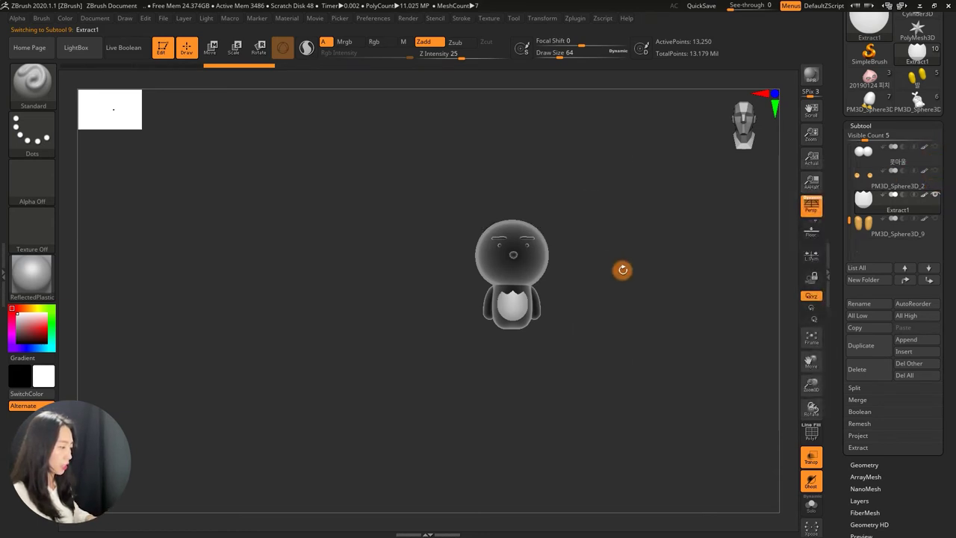
pyautogui.press('f')
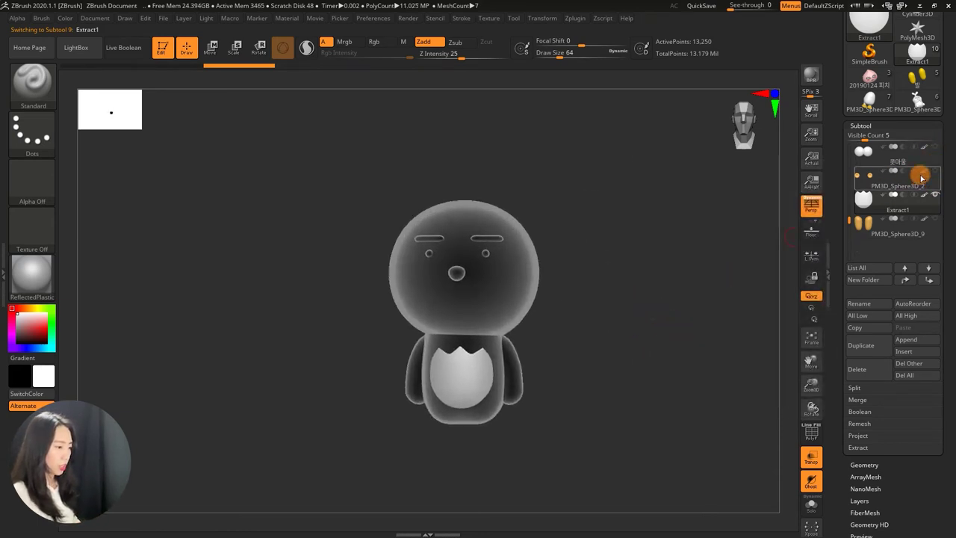
pyautogui.click(935, 170)
pyautogui.click(934, 147)
pyautogui.scroll(3, 847, 217)
pyautogui.click(855, 178)
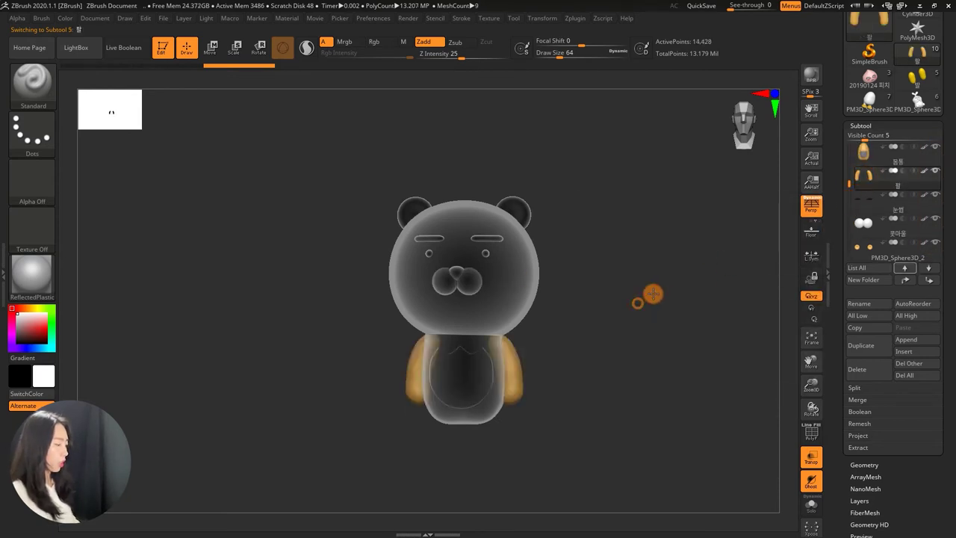
pyautogui.keyDown('alt'); pyautogui.moveTo(633, 327); pyautogui.dragTo(662, 266); pyautogui.keyUp('alt')
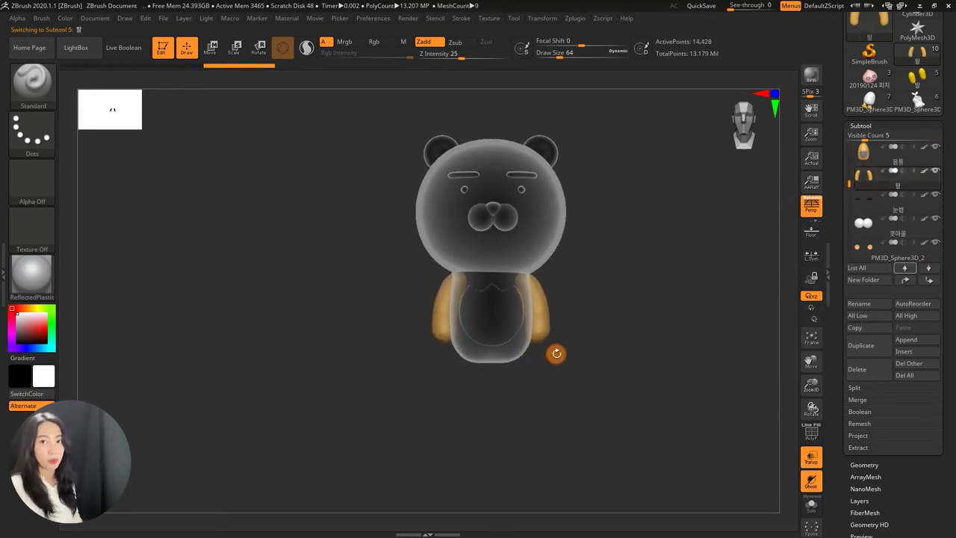
# Duplicate the 팔 arms subtool and rotate the copy down under the body as legs
pyautogui.scroll(-1, 836, 302)
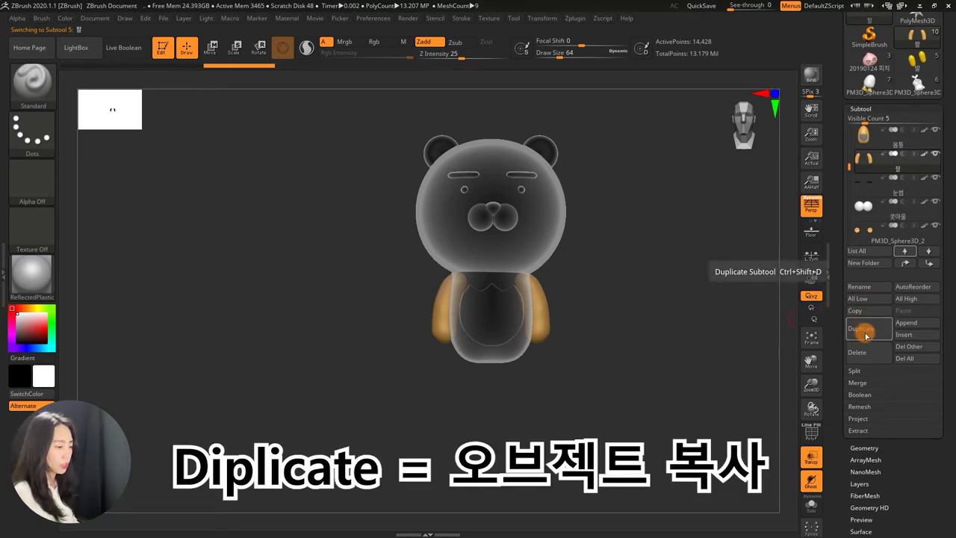
pyautogui.keyDown('alt'); pyautogui.moveTo(640, 324); pyautogui.dragTo(672, 315); pyautogui.keyUp('alt')
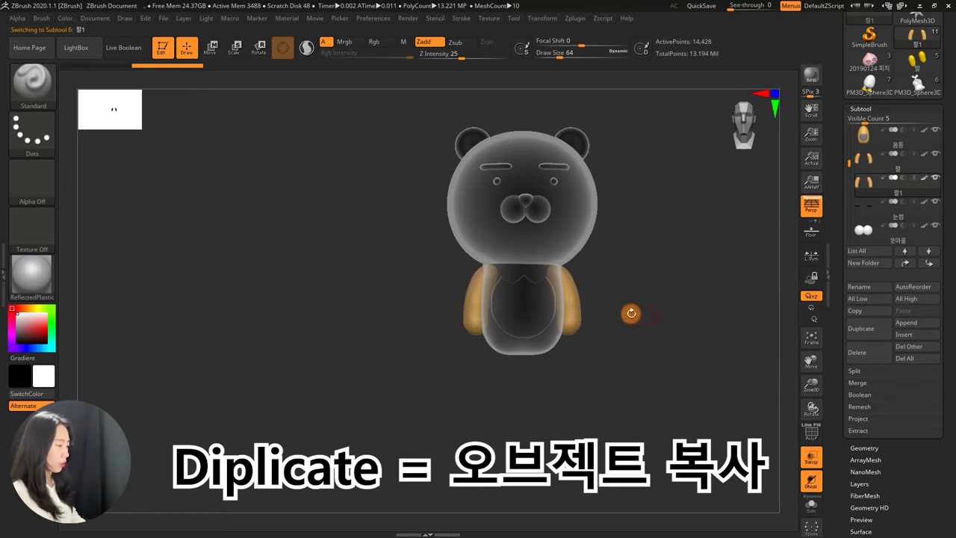
pyautogui.click(259, 47)
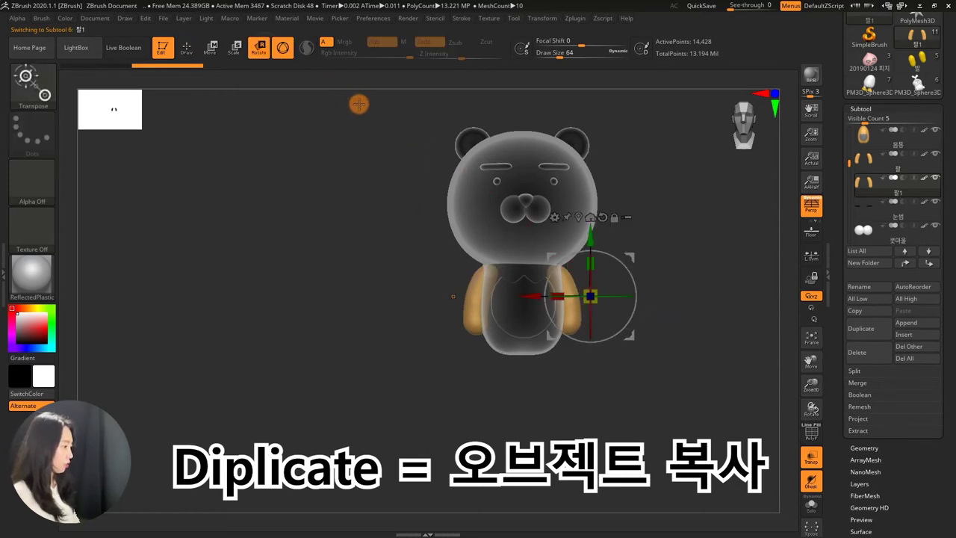
pyautogui.moveTo(619, 242)
pyautogui.mouseDown()
pyautogui.moveTo(624, 289)
pyautogui.moveTo(605, 376)
pyautogui.mouseUp()
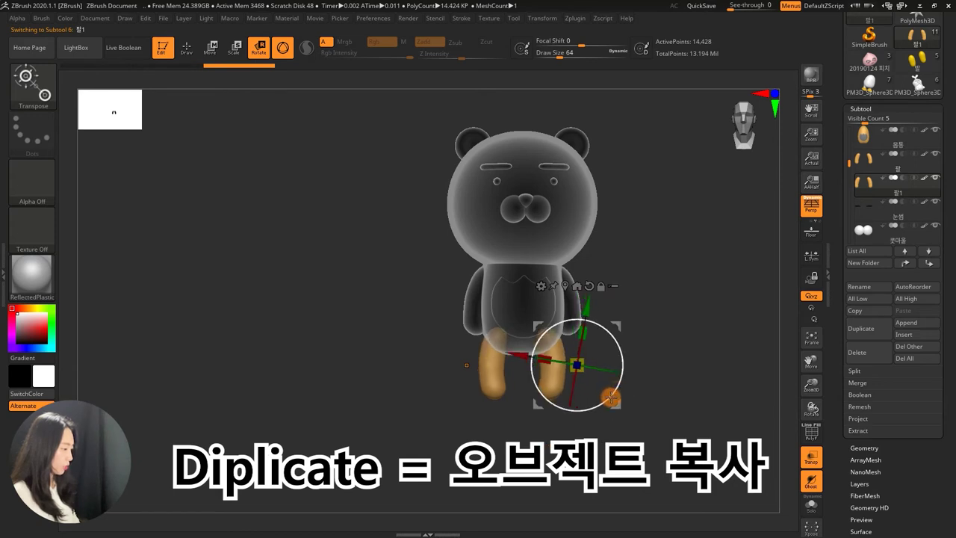
pyautogui.moveTo(606, 375); pyautogui.dragTo(609, 335)
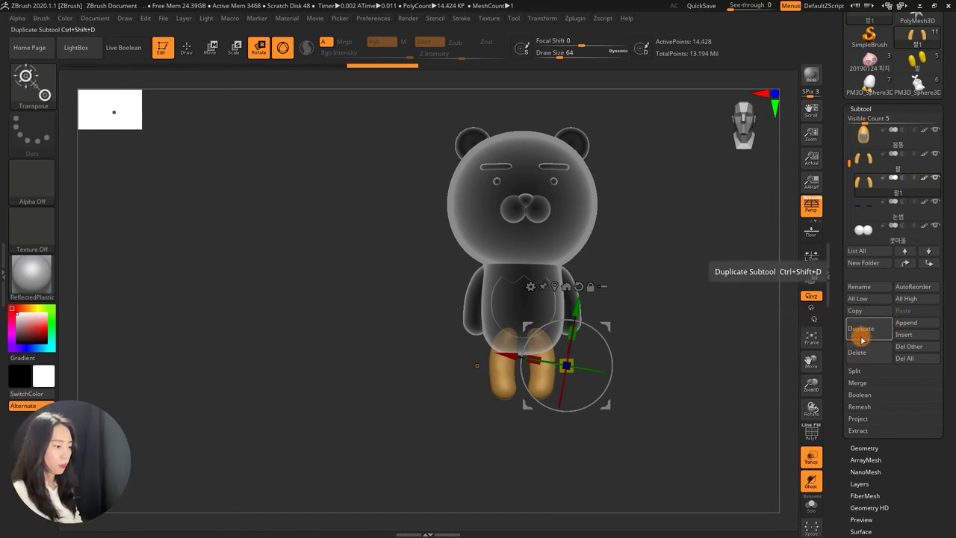
pyautogui.moveTo(834, 359); pyautogui.dragTo(838, 337)
pyautogui.moveTo(608, 335)
pyautogui.mouseDown()
pyautogui.moveTo(627, 339)
pyautogui.moveTo(635, 328)
pyautogui.moveTo(621, 330)
pyautogui.moveTo(674, 357)
pyautogui.moveTo(593, 313)
pyautogui.mouseUp()
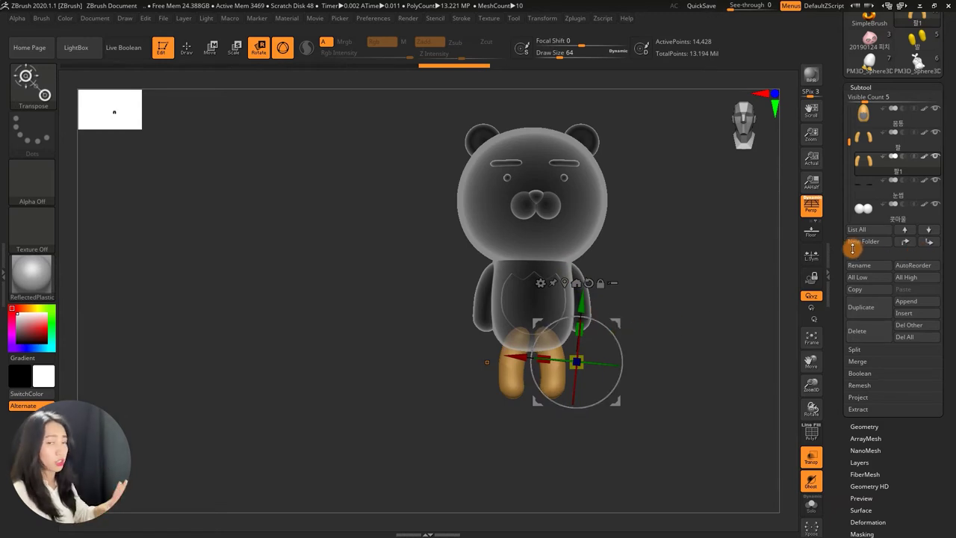
# Delete the duplicated legs subtool 팔1
pyautogui.click(866, 331)
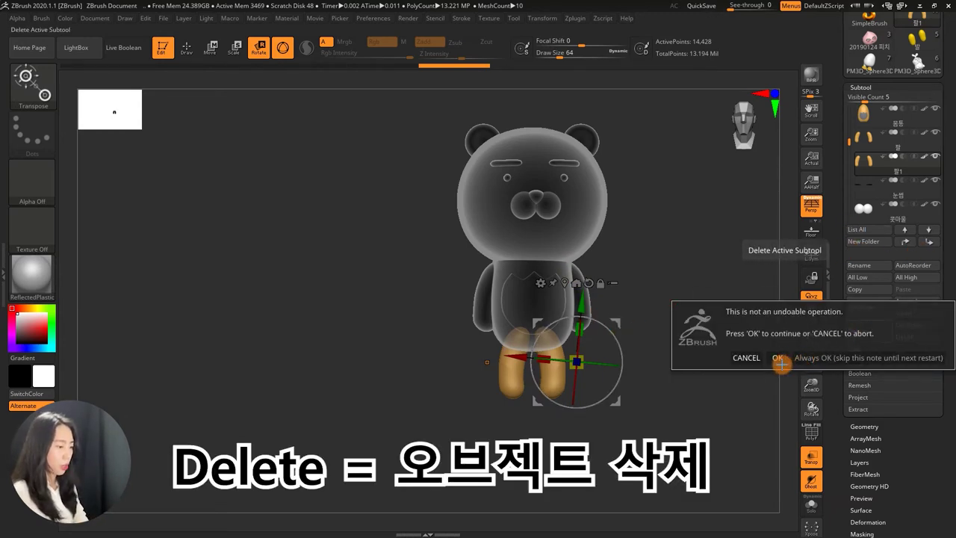
pyautogui.click(777, 357)
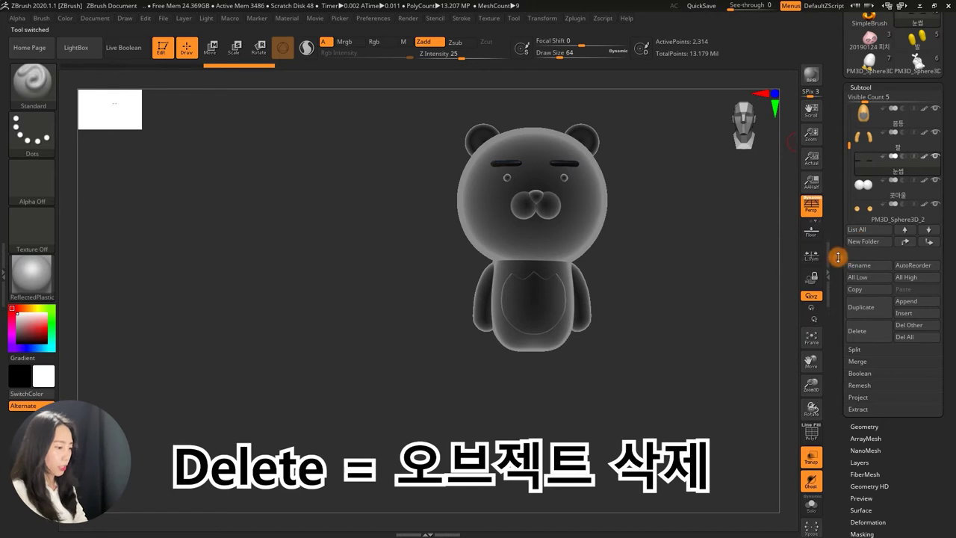
pyautogui.scroll(-1, 859, 254)
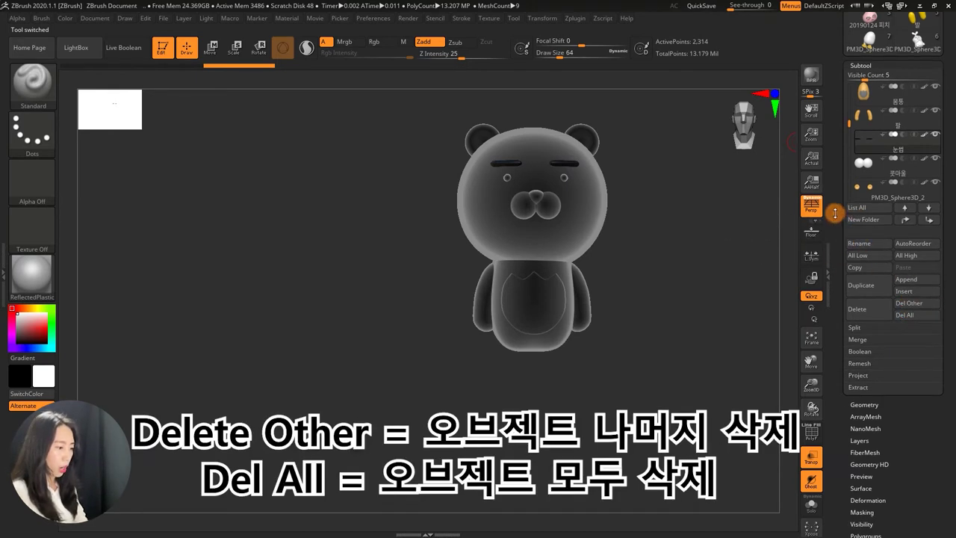
pyautogui.moveTo(835, 213); pyautogui.dragTo(835, 227)
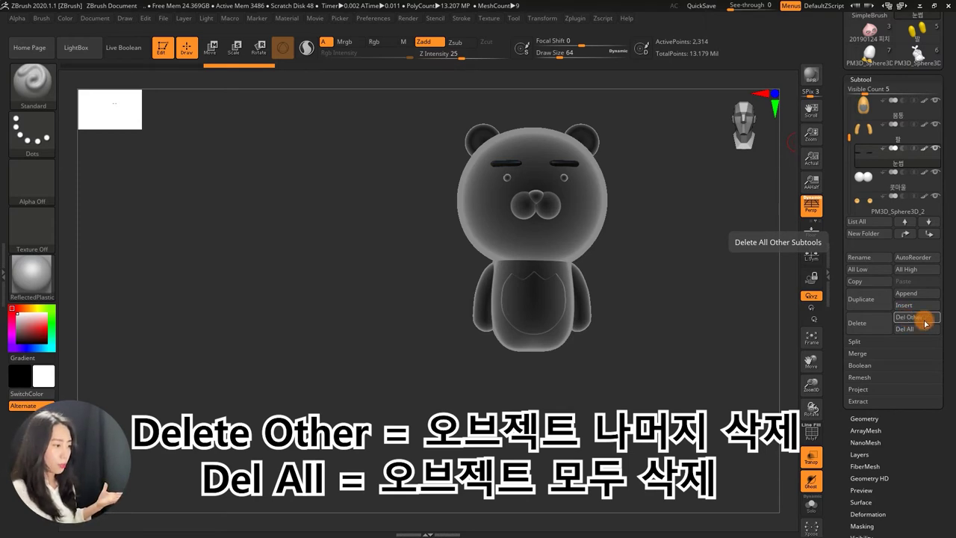
# Use Del Other, then Del All, leaving only the default star mesh
pyautogui.click(925, 323)
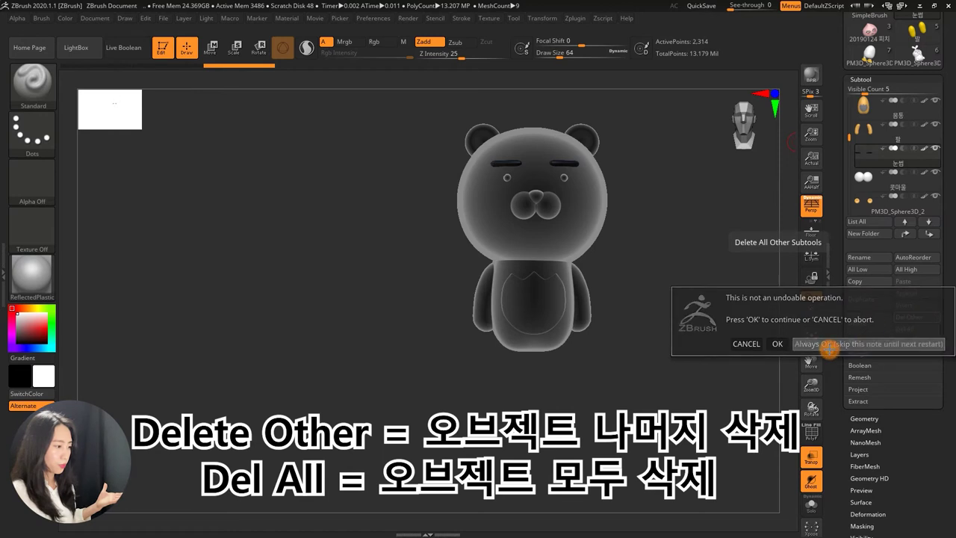
pyautogui.click(828, 347)
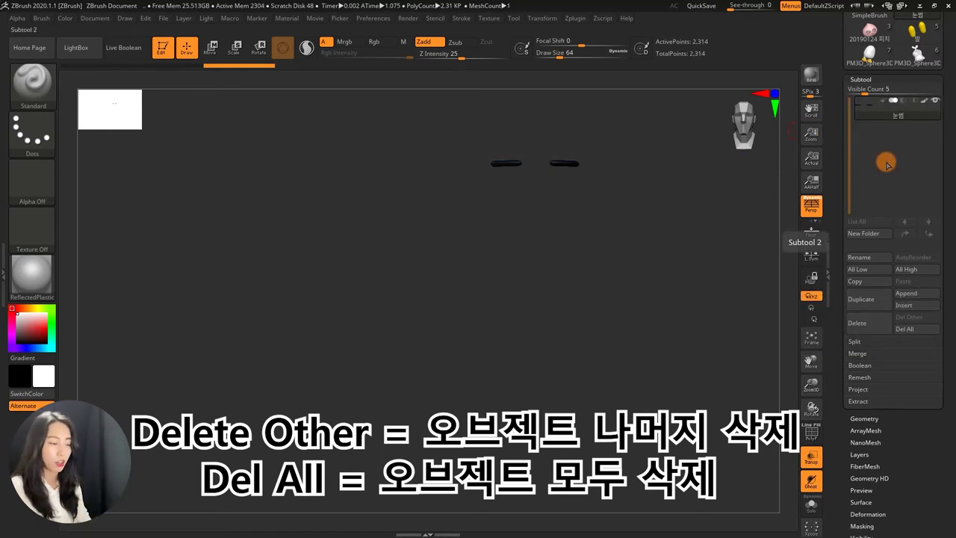
pyautogui.click(907, 331)
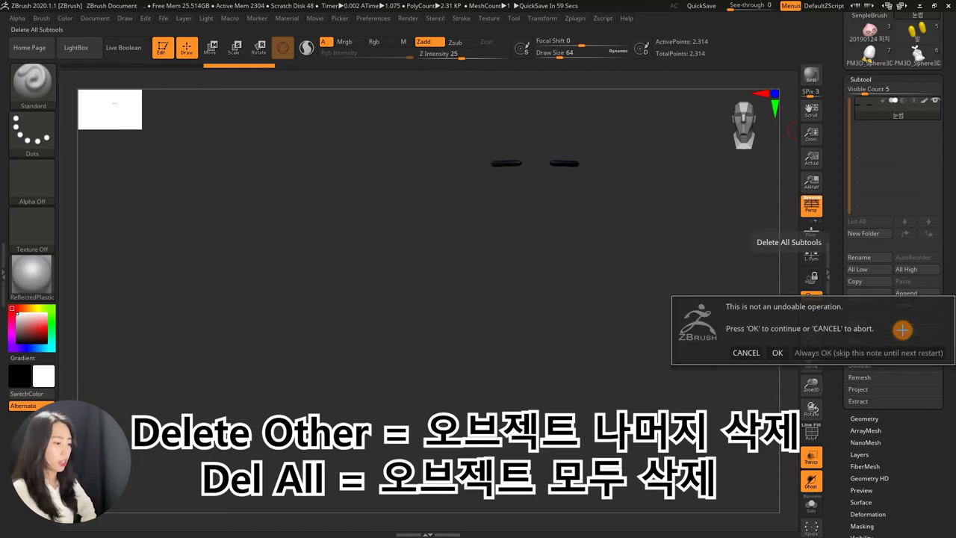
pyautogui.click(857, 350)
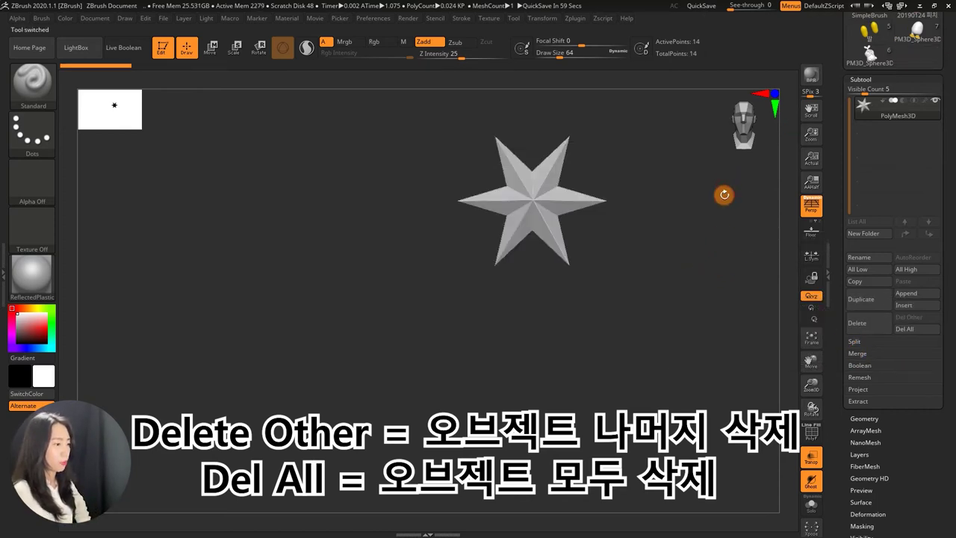
pyautogui.keyDown('alt'); pyautogui.moveTo(655, 215); pyautogui.dragTo(619, 247); pyautogui.keyUp('alt')
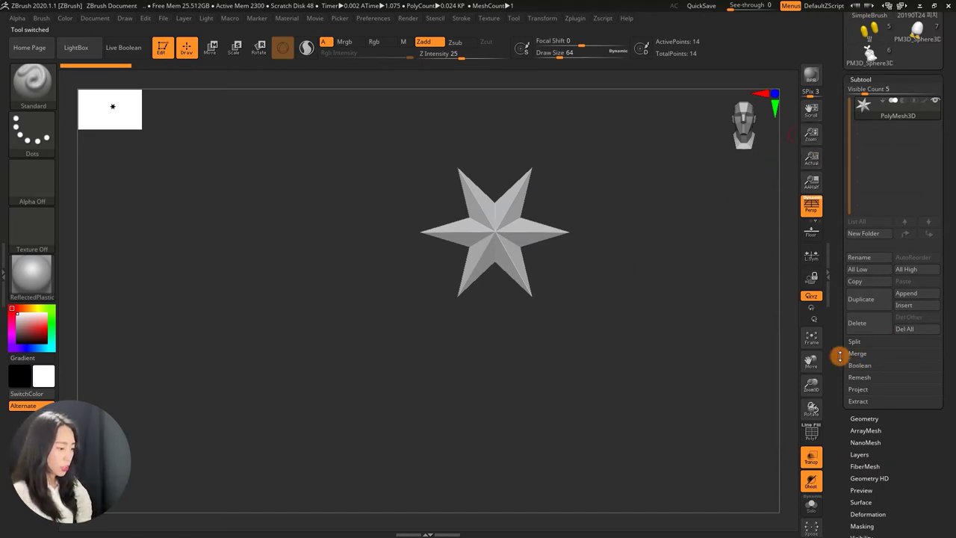
pyautogui.scroll(2, 839, 350)
pyautogui.scroll(2, 836, 167)
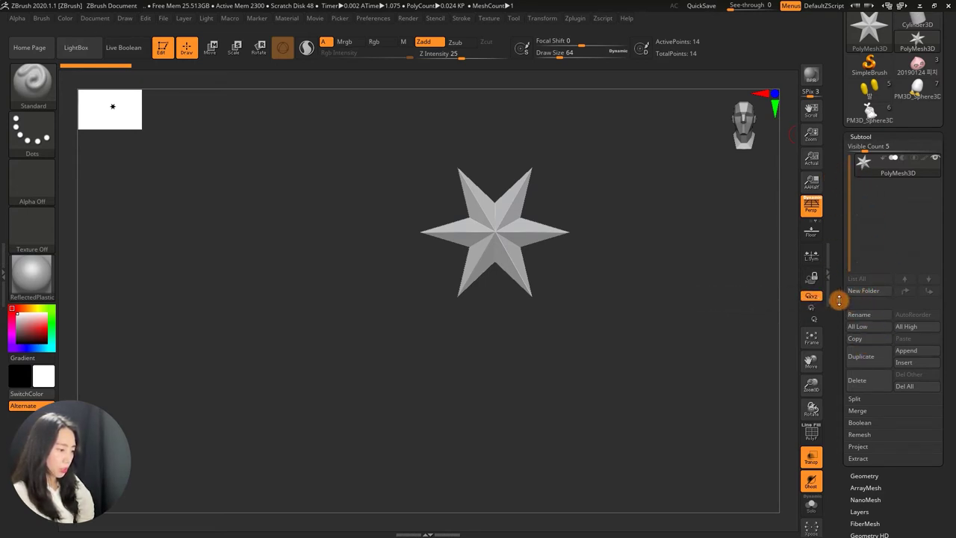
# Load the 20190129 튜브 duck tool and turn off see-through display
pyautogui.scroll(1, 839, 299)
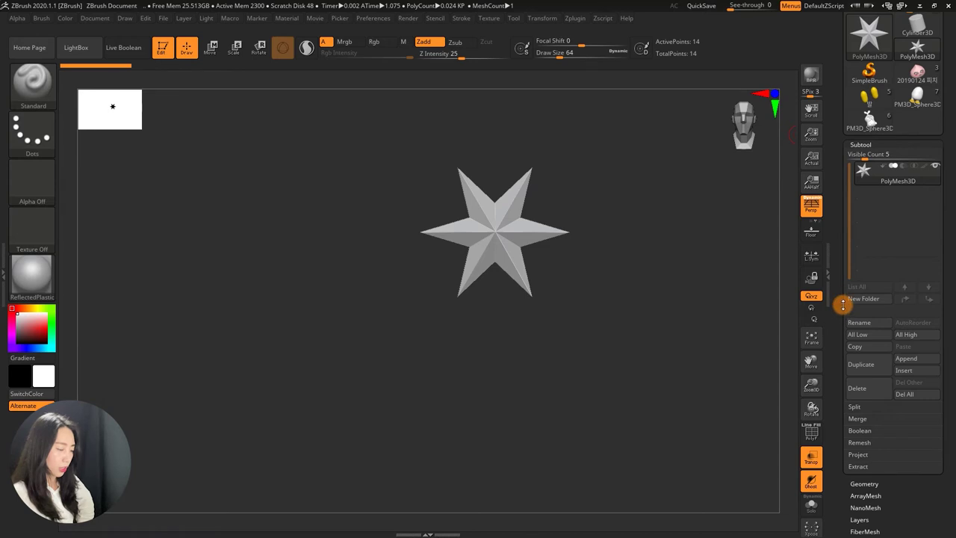
pyautogui.click(916, 71)
pyautogui.click(894, 124)
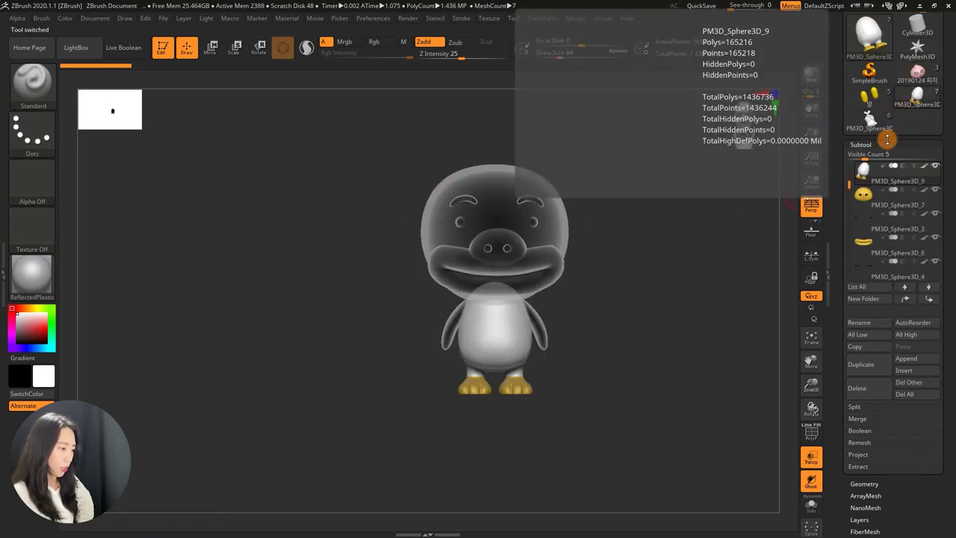
pyautogui.scroll(2, 848, 198)
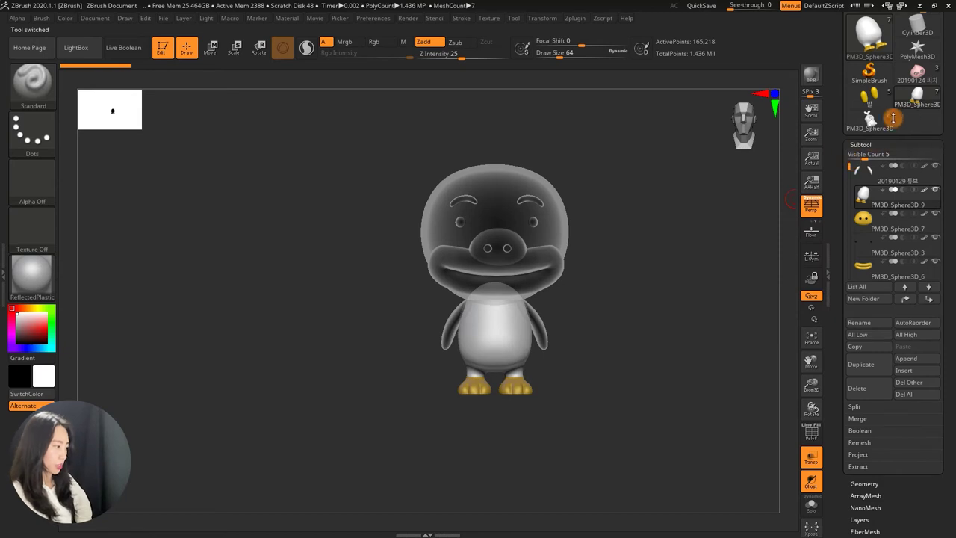
pyautogui.click(811, 456)
pyautogui.keyDown('alt'); pyautogui.moveTo(686, 288); pyautogui.dragTo(648, 315); pyautogui.keyUp('alt')
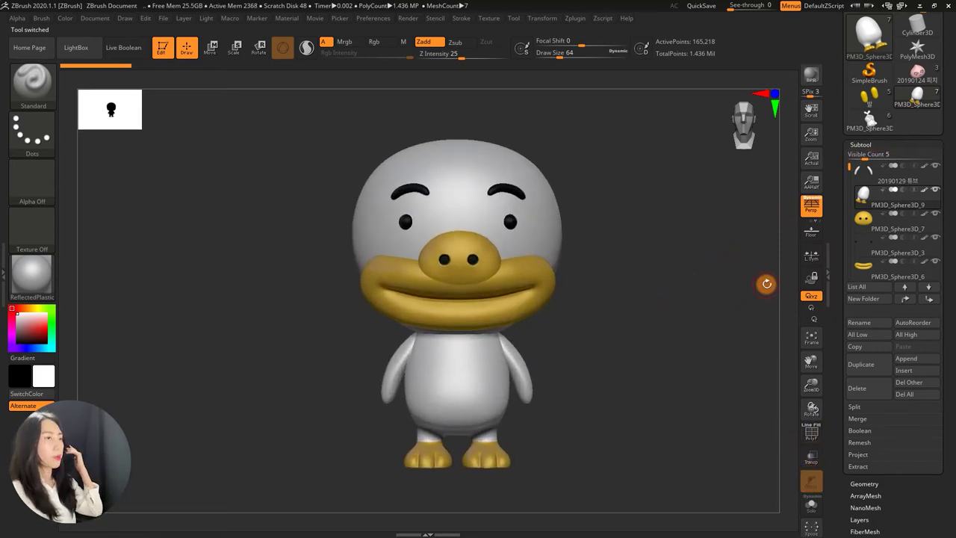
pyautogui.moveTo(832, 253); pyautogui.dragTo(832, 235)
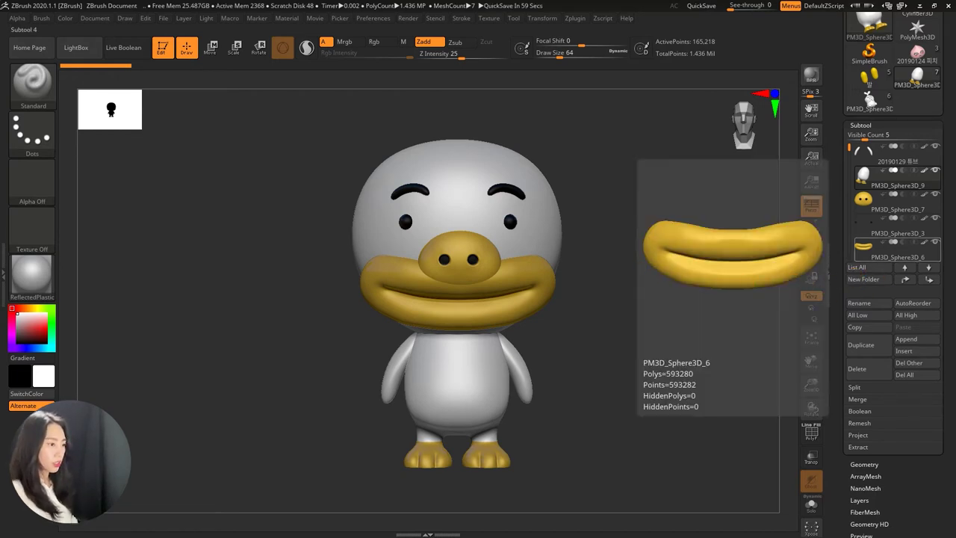
# Create a subtool folder named 1 and turn Transp/Ghost display back on
pyautogui.click(866, 281)
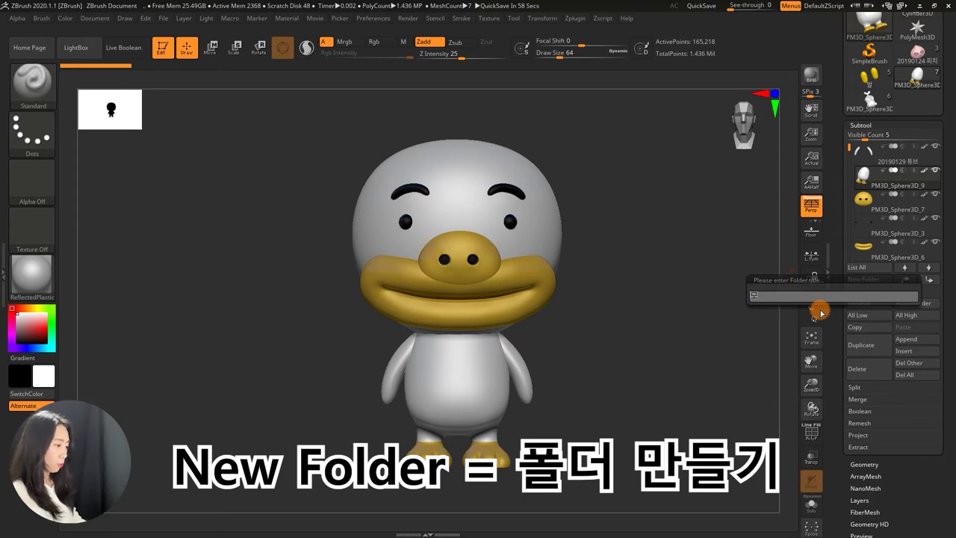
pyautogui.write('1')
pyautogui.press('Return')
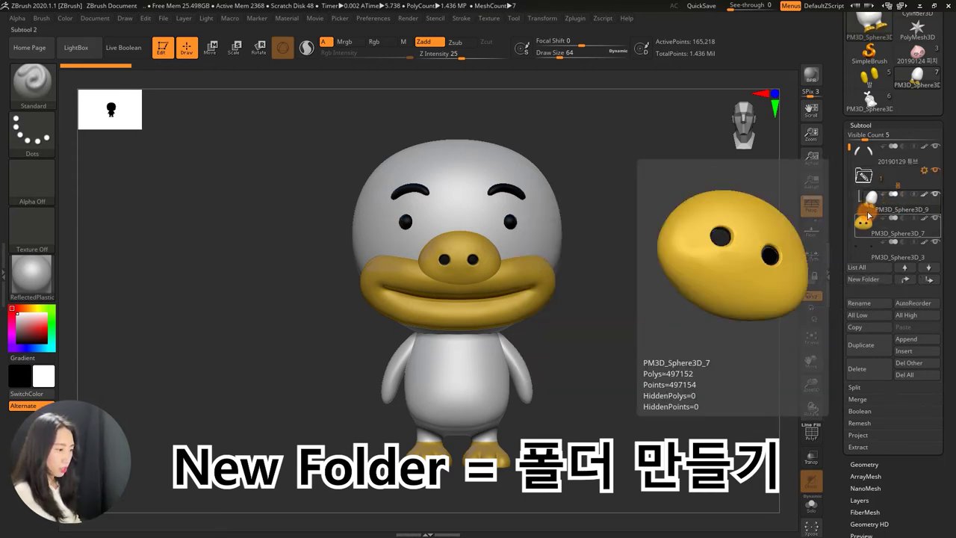
pyautogui.scroll(-1, 873, 187)
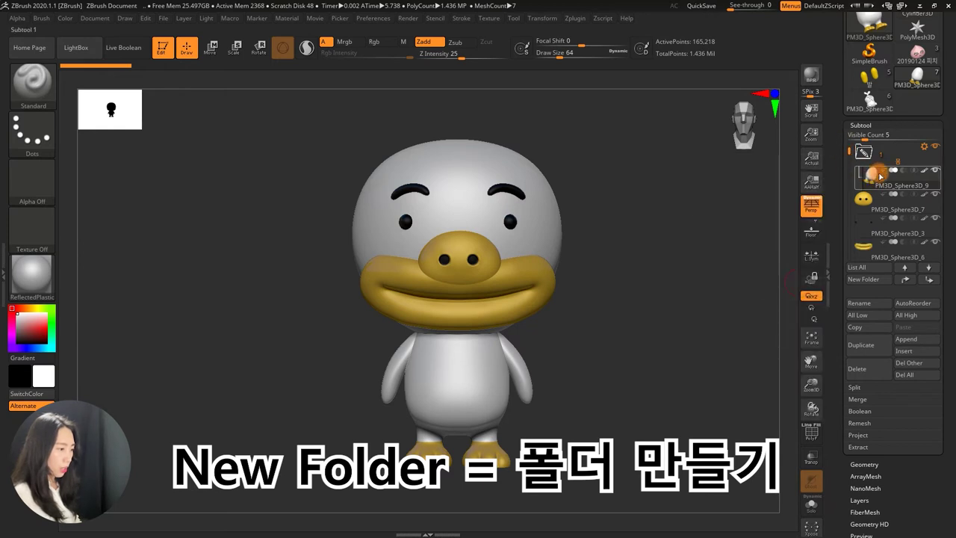
pyautogui.click(811, 457)
# Move the 20190129 튜브 subtool into folder 1 and check its contents
pyautogui.keyDown('alt'); pyautogui.click(521, 370); pyautogui.keyUp('alt')
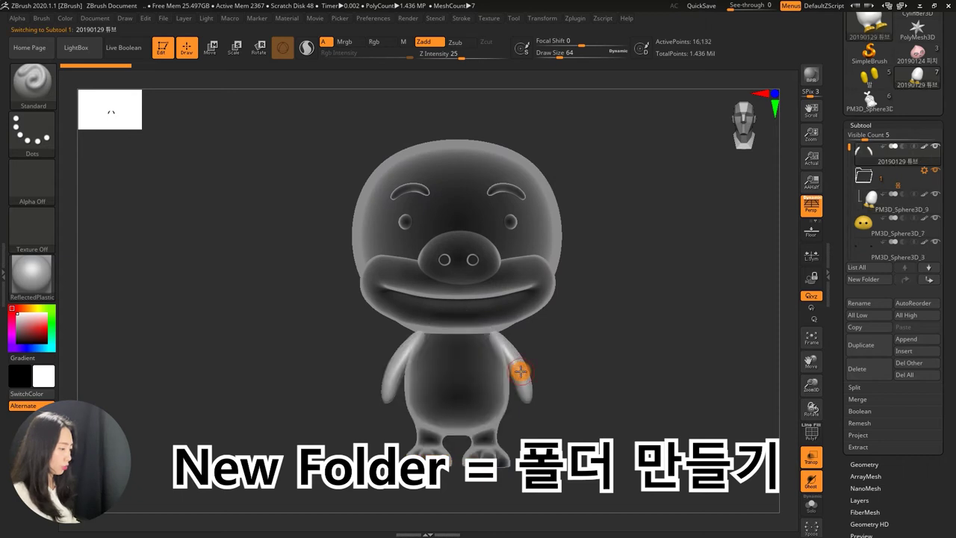
pyautogui.click(884, 163)
pyautogui.moveTo(865, 156); pyautogui.dragTo(901, 183)
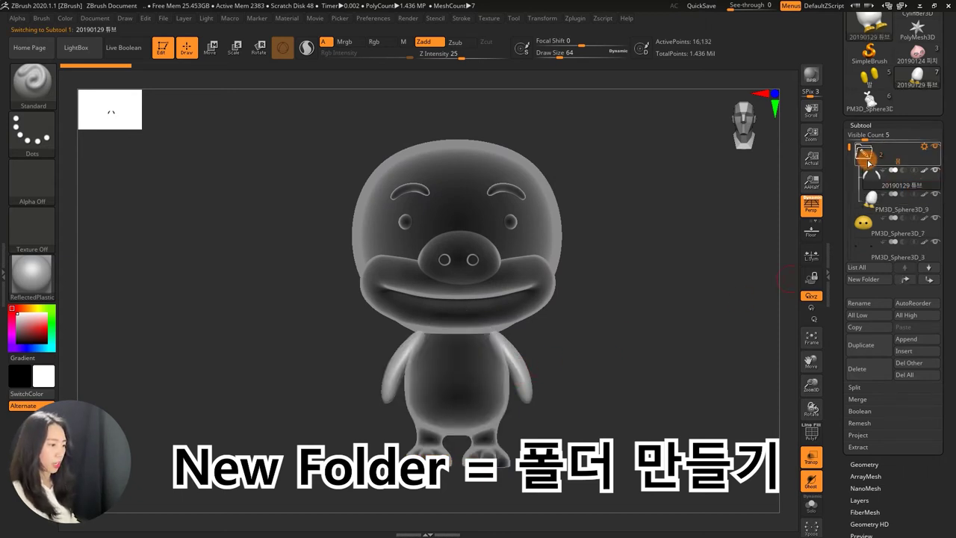
pyautogui.click(863, 152)
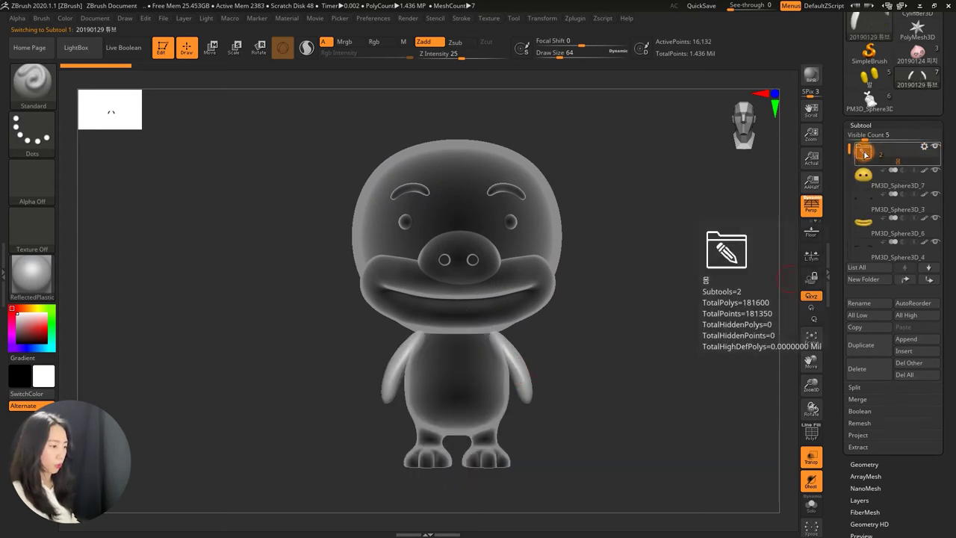
pyautogui.click(864, 155)
pyautogui.click(863, 154)
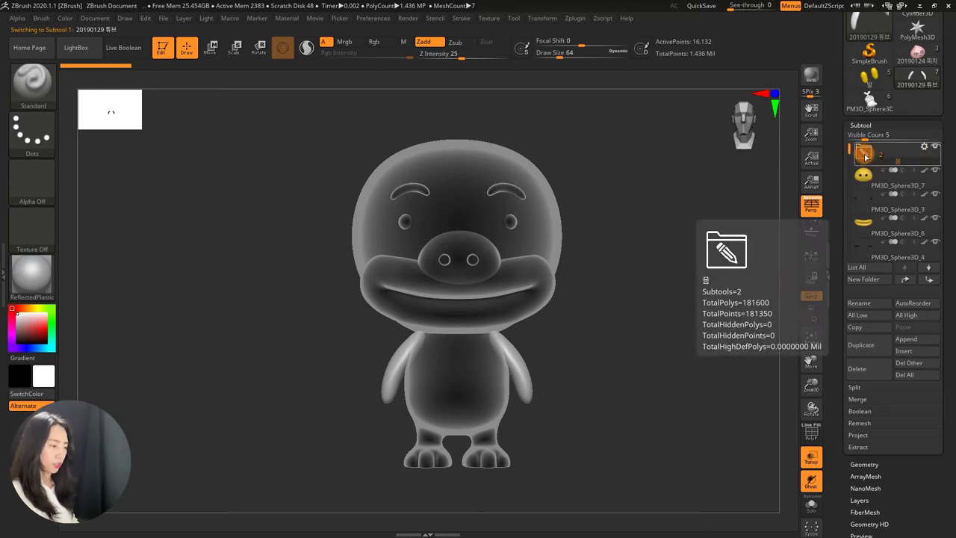
pyautogui.press('ctrl')
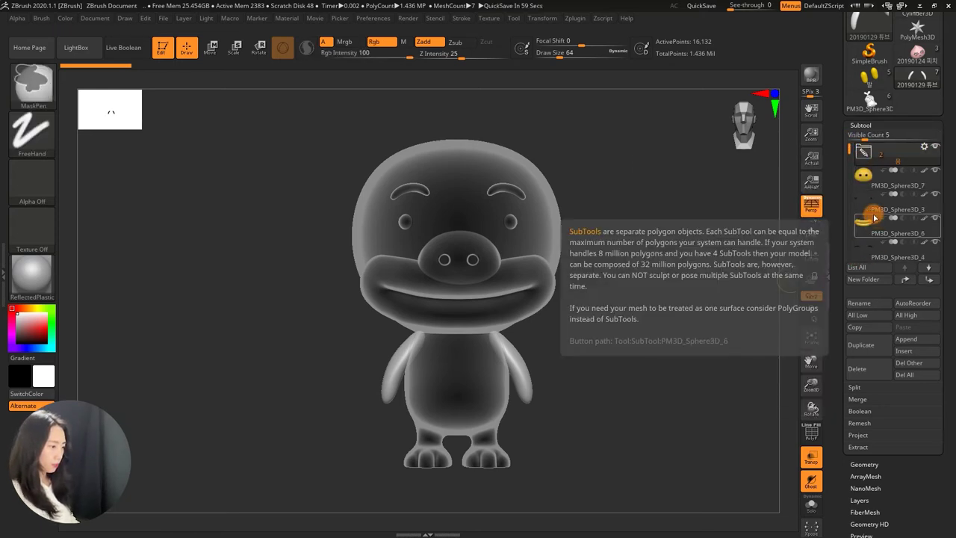
pyautogui.click(924, 147)
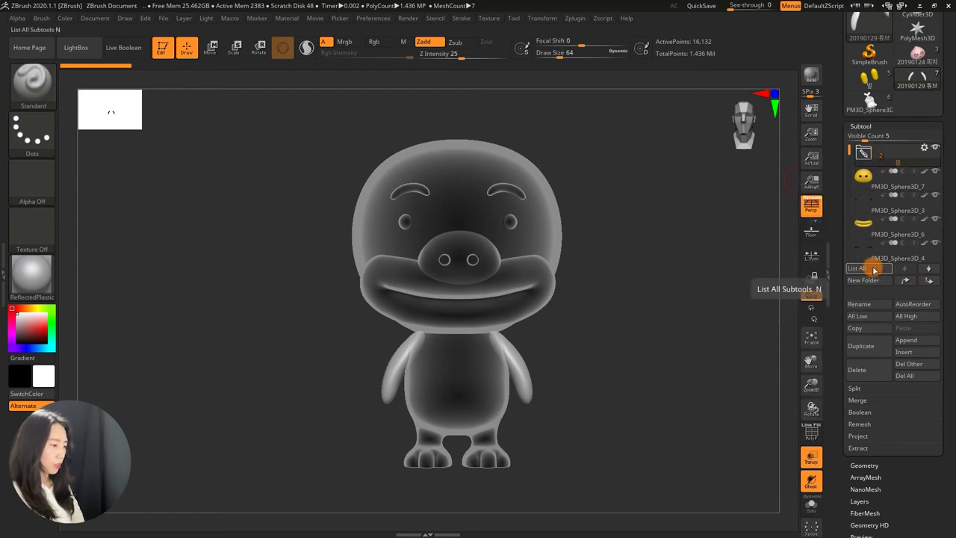
# Add more subtools to the folder, then use Delete Folder while keeping its subtools
pyautogui.moveTo(871, 163); pyautogui.dragTo(873, 165)
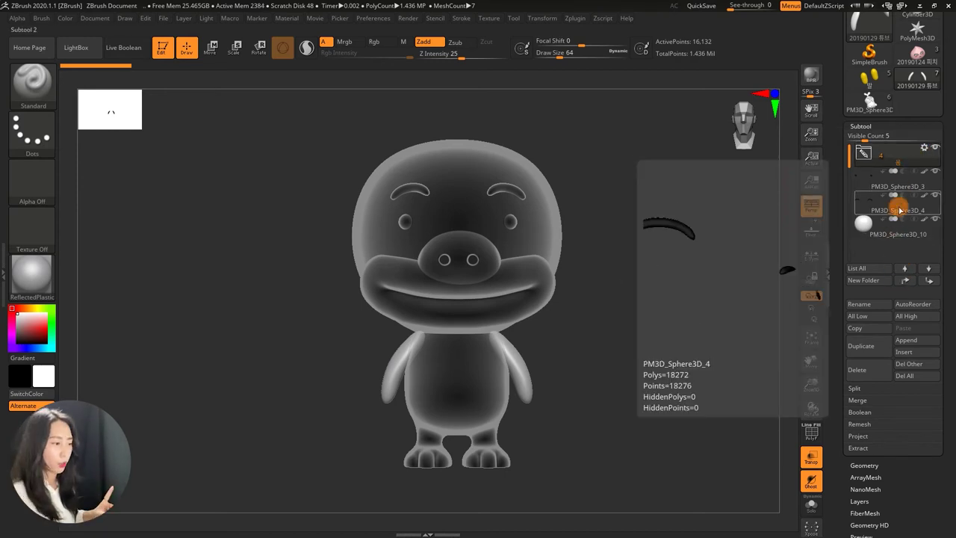
pyautogui.click(923, 147)
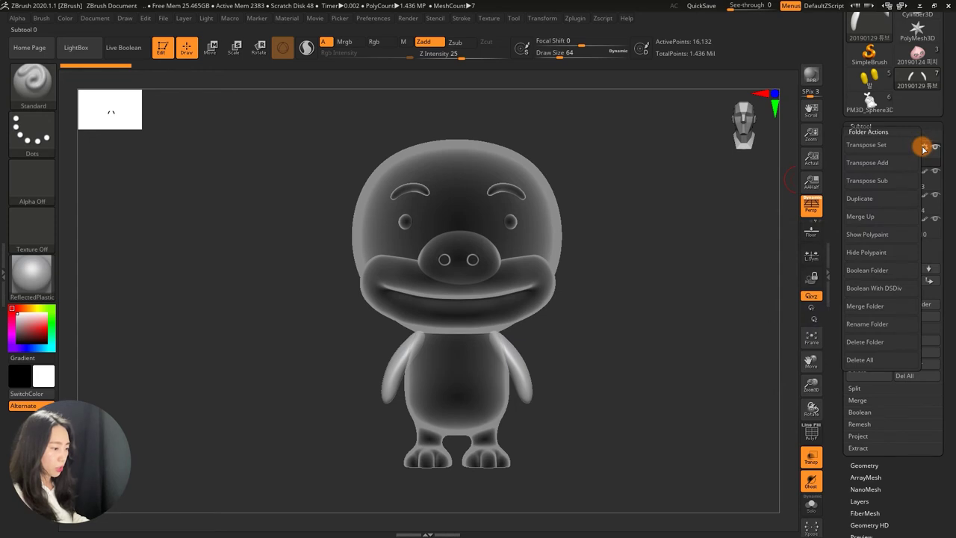
pyautogui.click(863, 342)
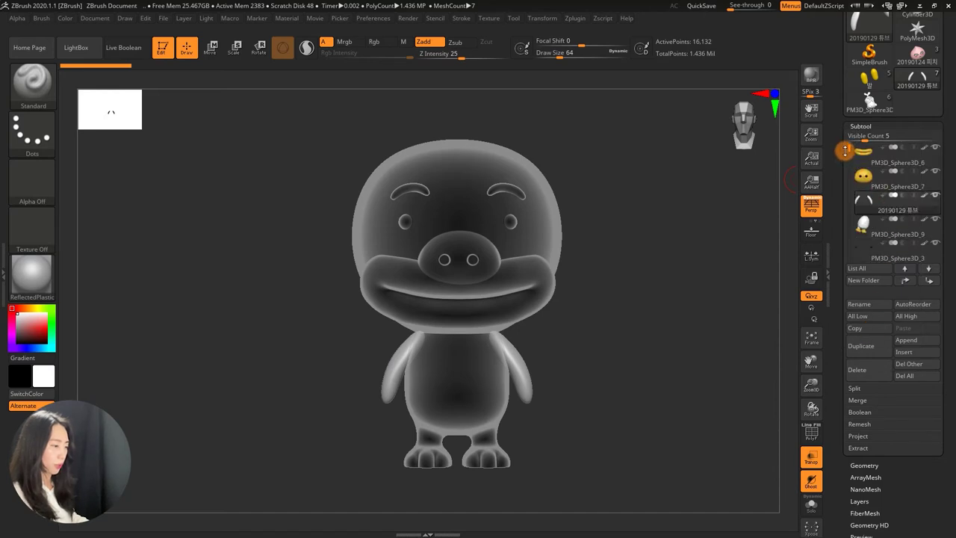
pyautogui.keyDown('alt'); pyautogui.moveTo(658, 258); pyautogui.dragTo(668, 261); pyautogui.keyUp('alt')
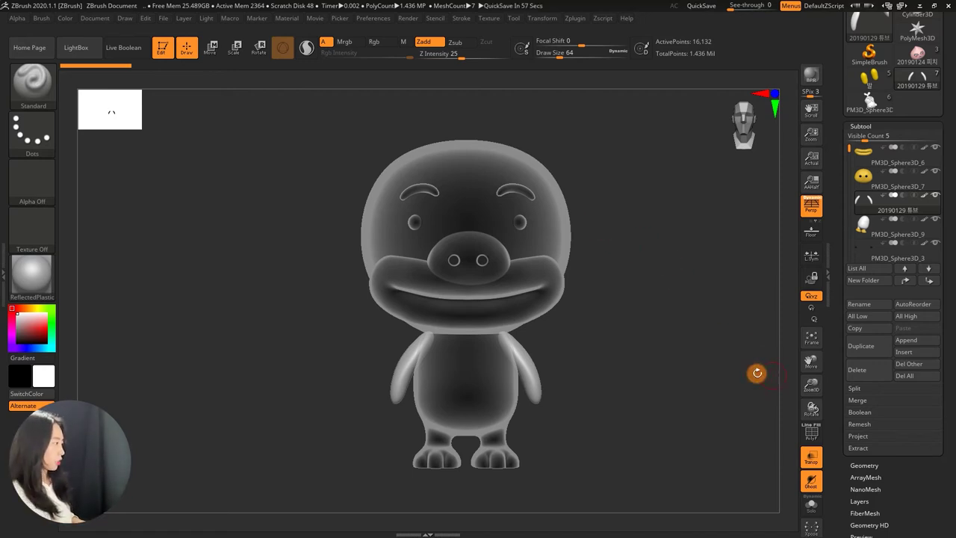
pyautogui.click(259, 47)
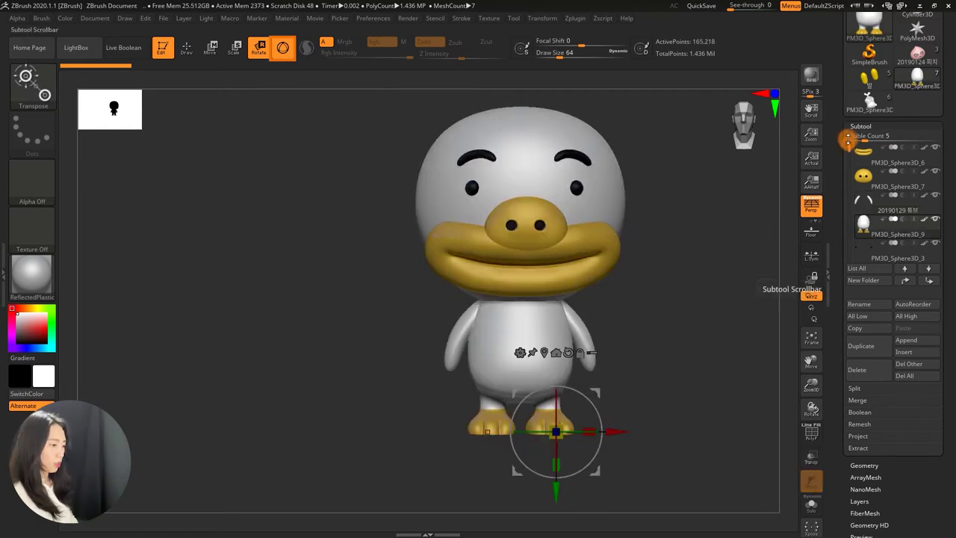
# Select head subtool PM3D_Sphere3D_10 and box-exclude the body and feet from transposing
pyautogui.moveTo(847, 139); pyautogui.dragTo(849, 202)
pyautogui.click(864, 224)
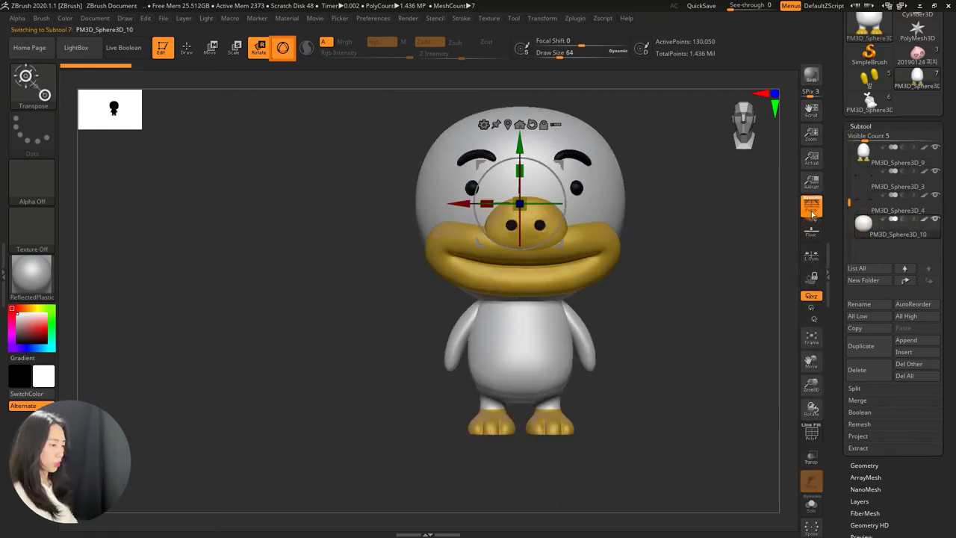
pyautogui.keyDown('alt'); pyautogui.moveTo(728, 196); pyautogui.dragTo(729, 218); pyautogui.keyUp('alt')
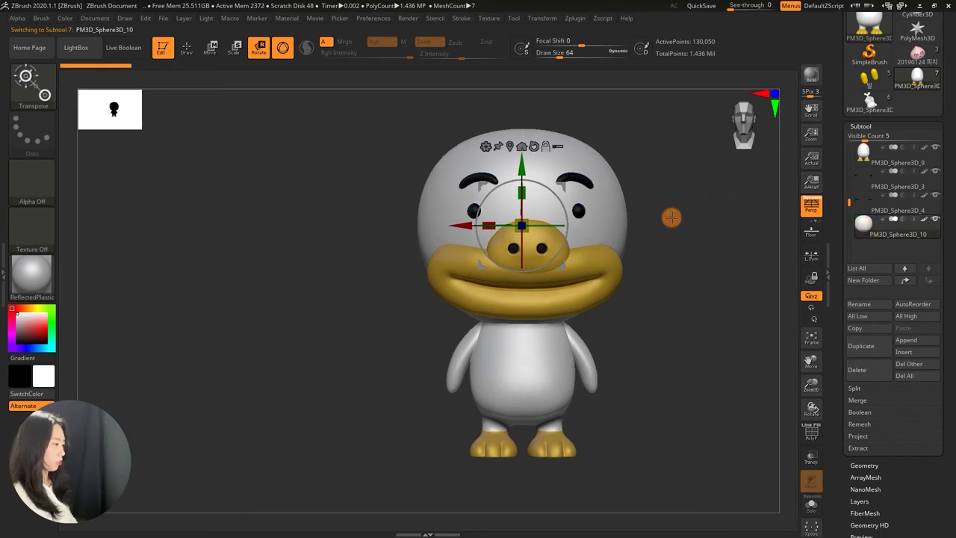
pyautogui.keyDown('alt'); pyautogui.moveTo(671, 217); pyautogui.dragTo(687, 256); pyautogui.keyUp('alt')
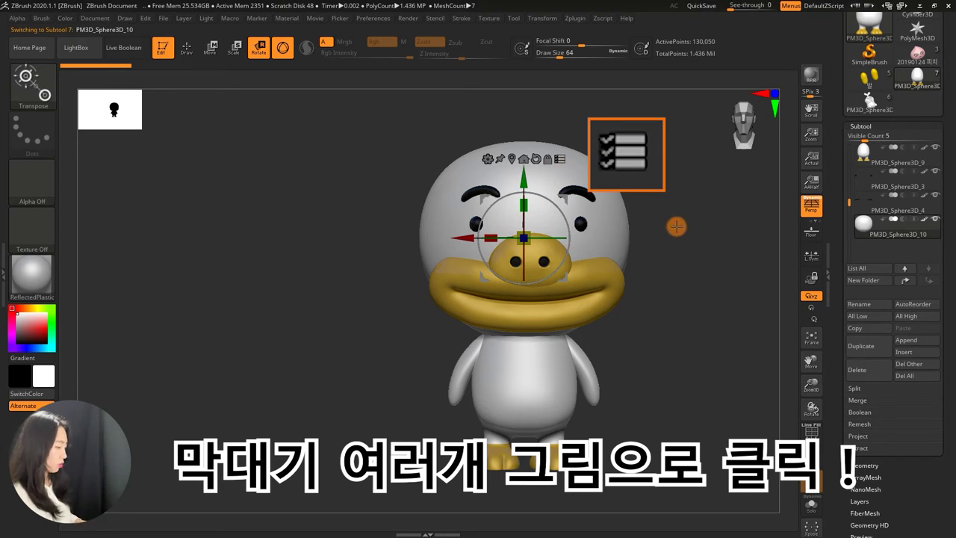
pyautogui.moveTo(639, 357)
pyautogui.keyDown('ctrl'); pyautogui.keyDown('shift'); pyautogui.mouseDown()
pyautogui.moveTo(490, 457)
pyautogui.moveTo(411, 485)
pyautogui.mouseUp(); pyautogui.keyUp('shift'); pyautogui.keyUp('ctrl')
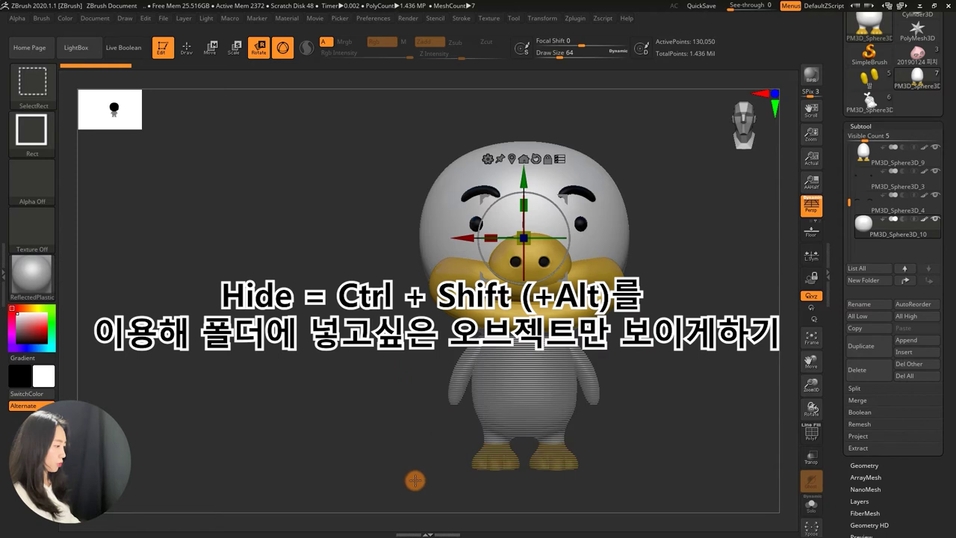
pyautogui.moveTo(656, 385); pyautogui.dragTo(670, 364)
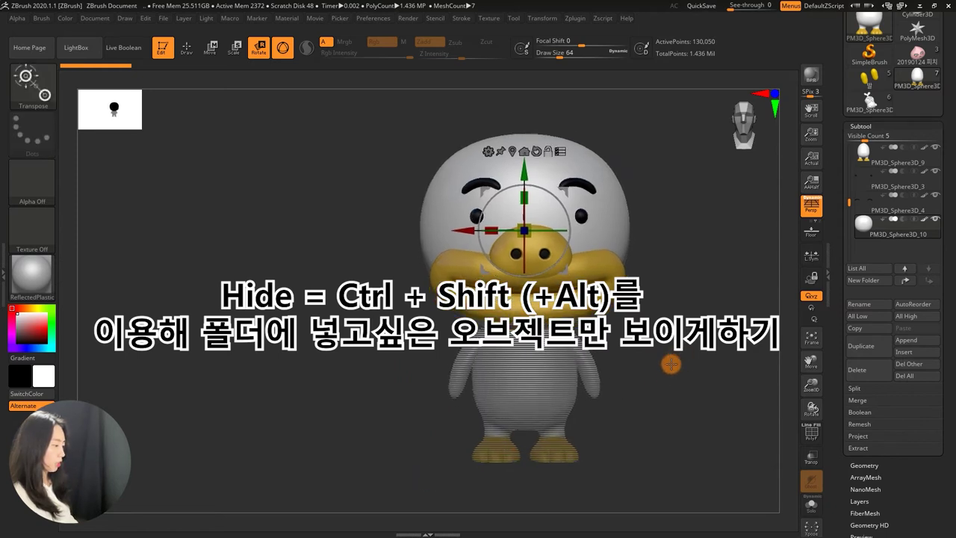
pyautogui.moveTo(679, 226); pyautogui.dragTo(678, 221)
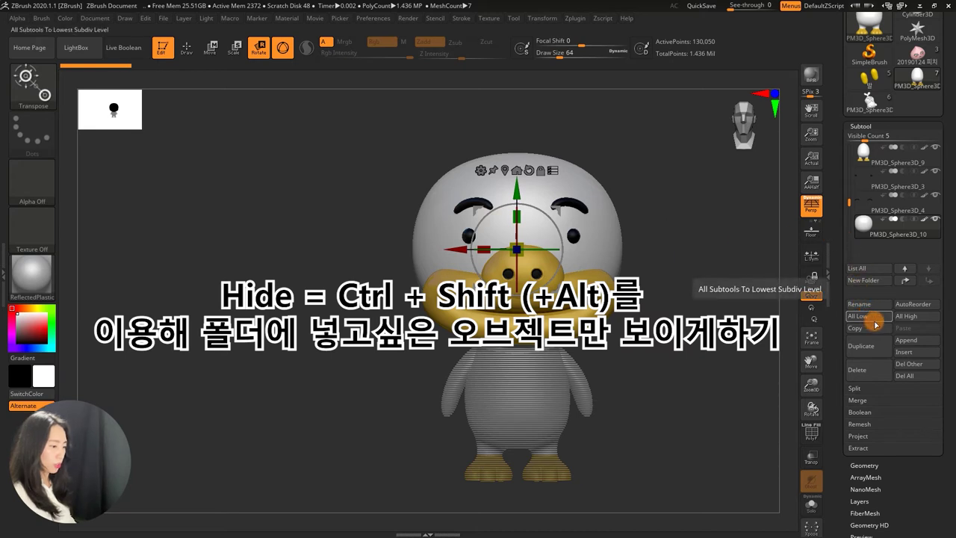
# Group the transpose-active head, eyes and beak into a new folder 얼굴 and expand it
pyautogui.click(866, 280)
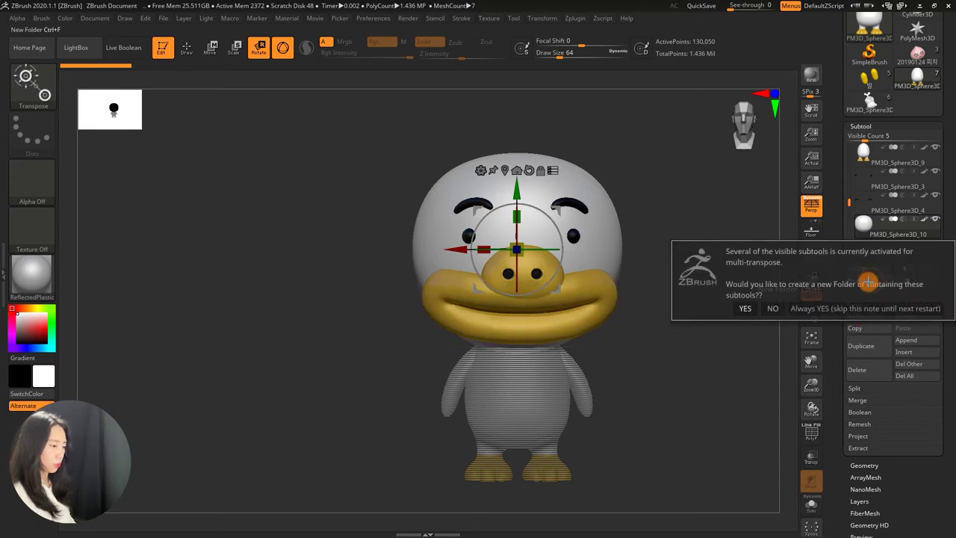
pyautogui.click(745, 308)
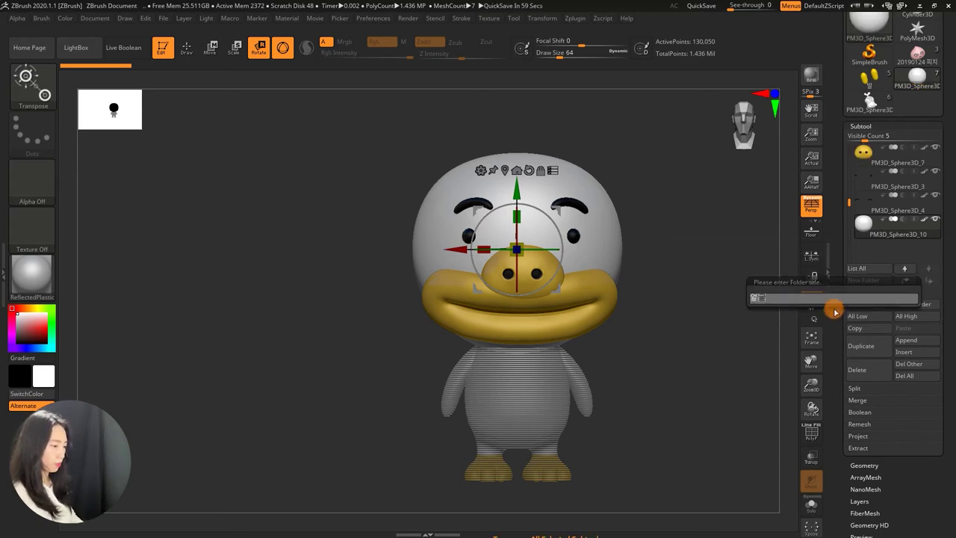
pyautogui.press('Return')
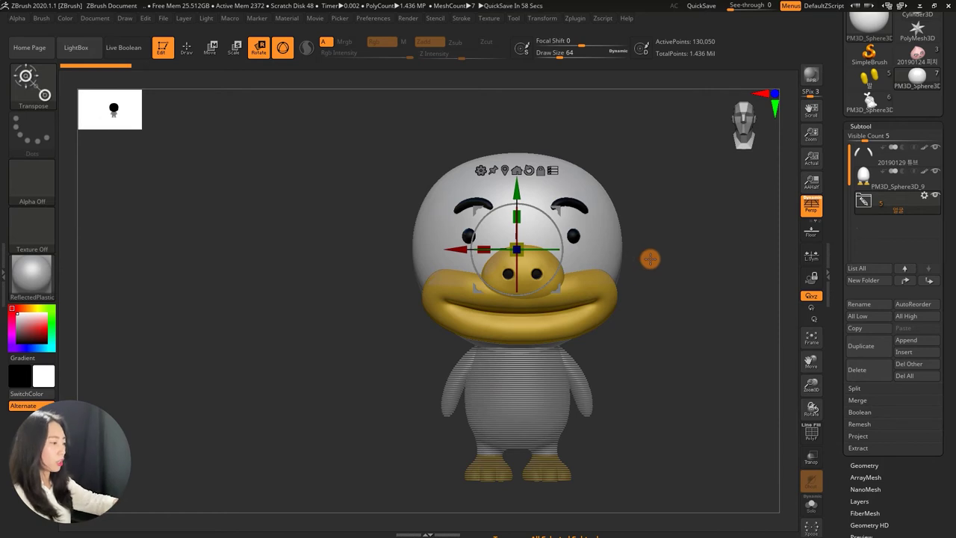
pyautogui.click(867, 201)
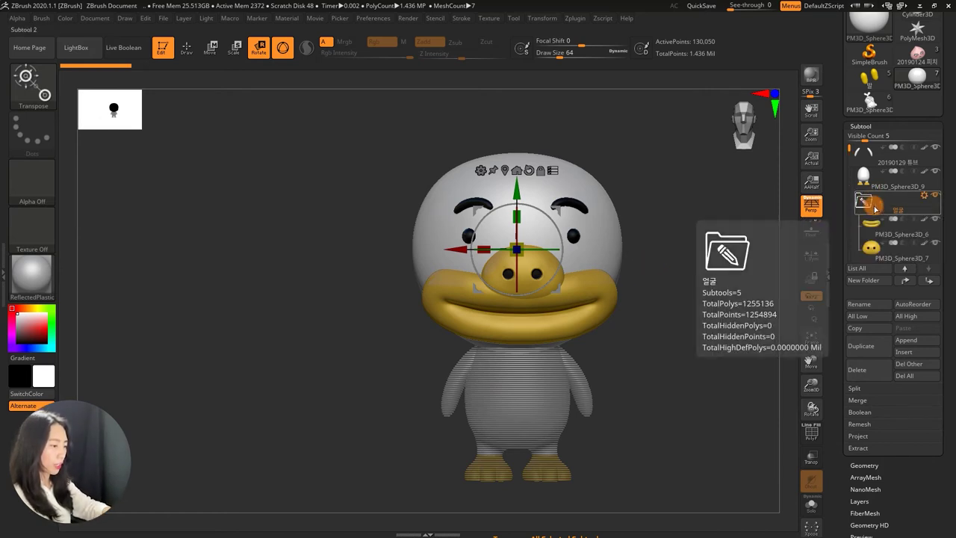
# Show ten subtools in the list, collapse the 얼굴 folder and return to Draw mode
pyautogui.moveTo(852, 141); pyautogui.dragTo(852, 148)
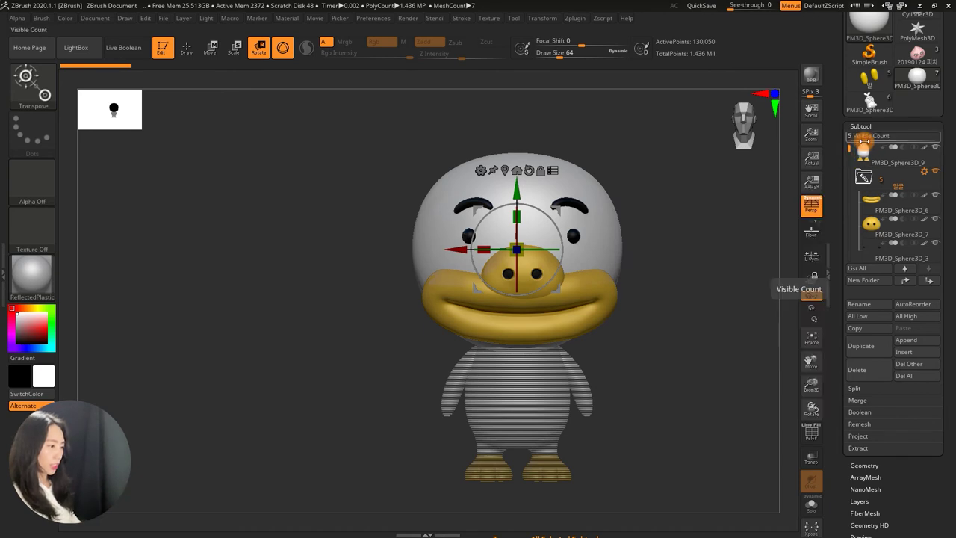
pyautogui.moveTo(851, 136); pyautogui.dragTo(860, 146)
pyautogui.click(929, 195)
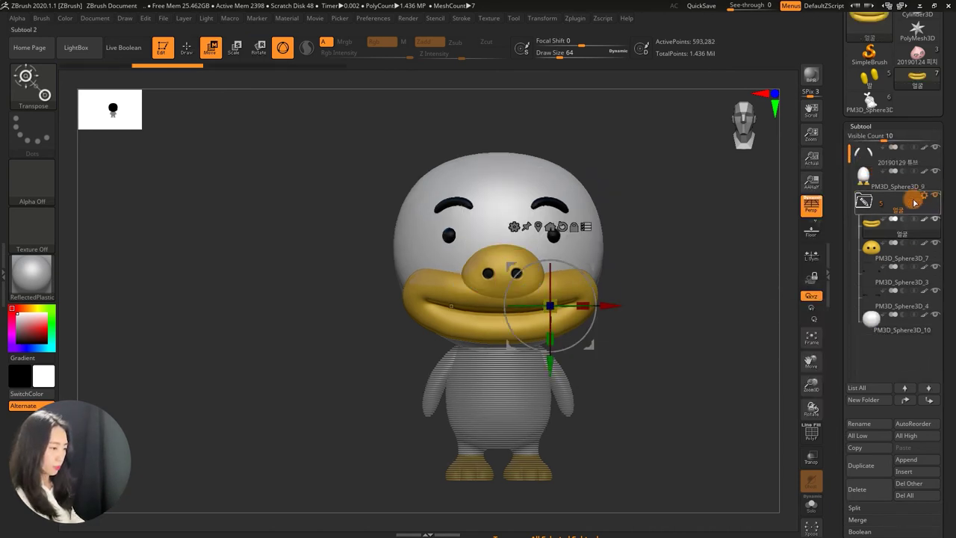
pyautogui.click(868, 202)
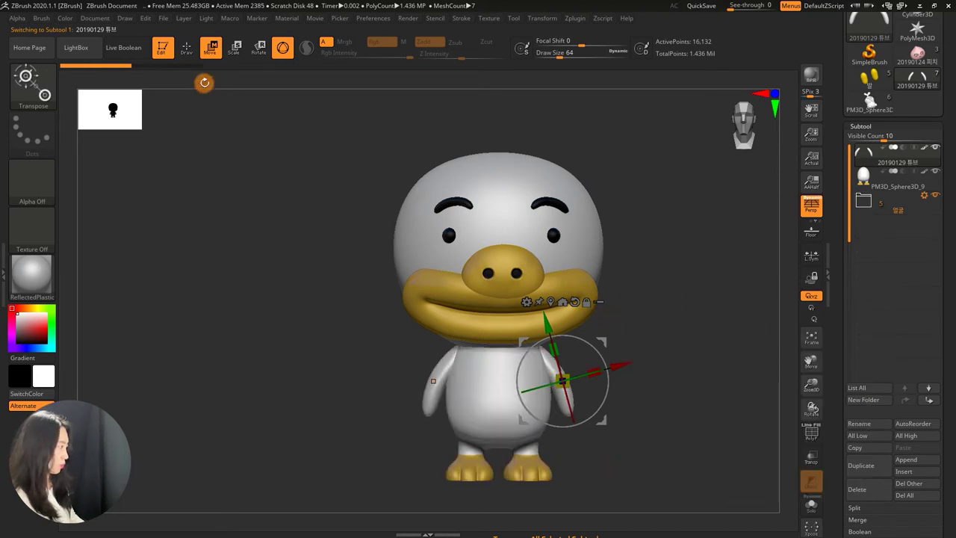
pyautogui.click(185, 49)
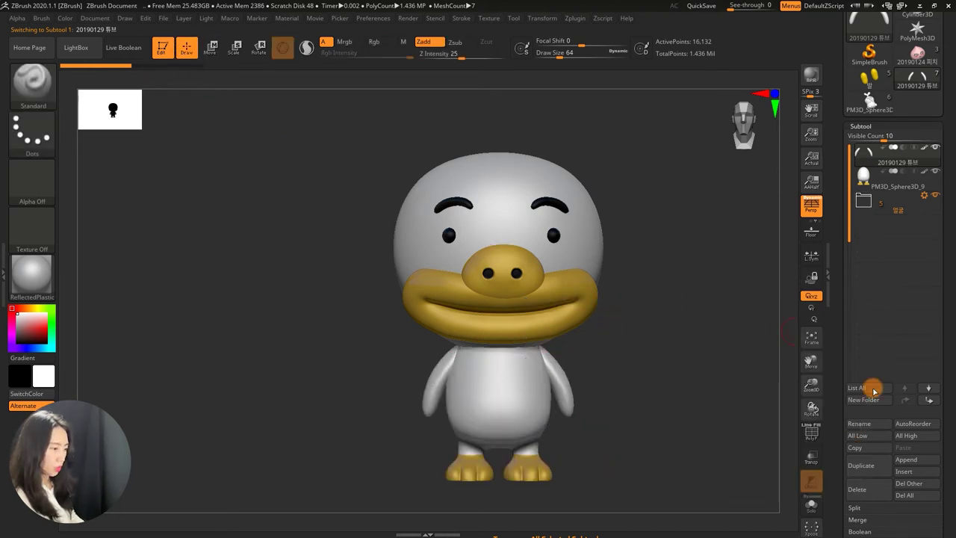
# Create a 몸통 folder and move the white body sphere PM3D_Sphere3D_9 into it
pyautogui.scroll(-1, 841, 381)
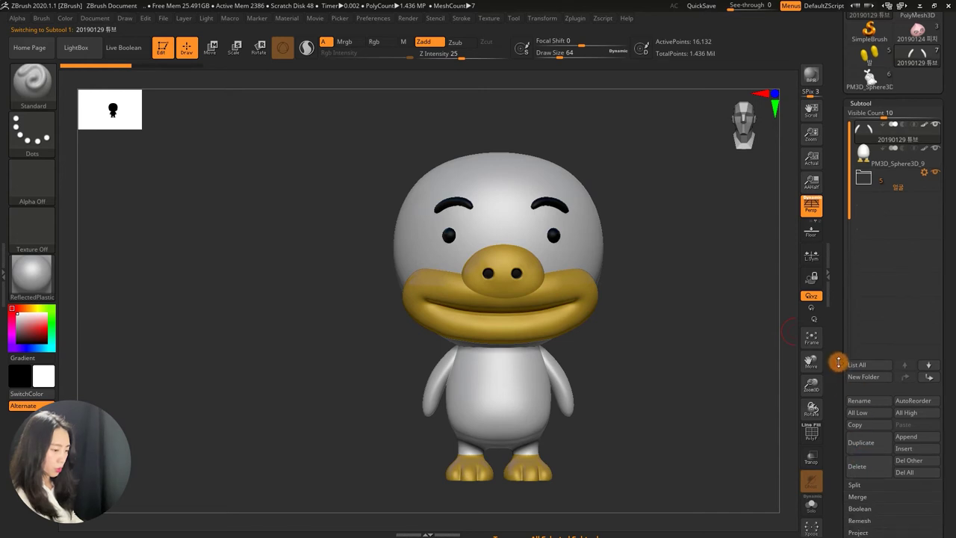
pyautogui.click(864, 377)
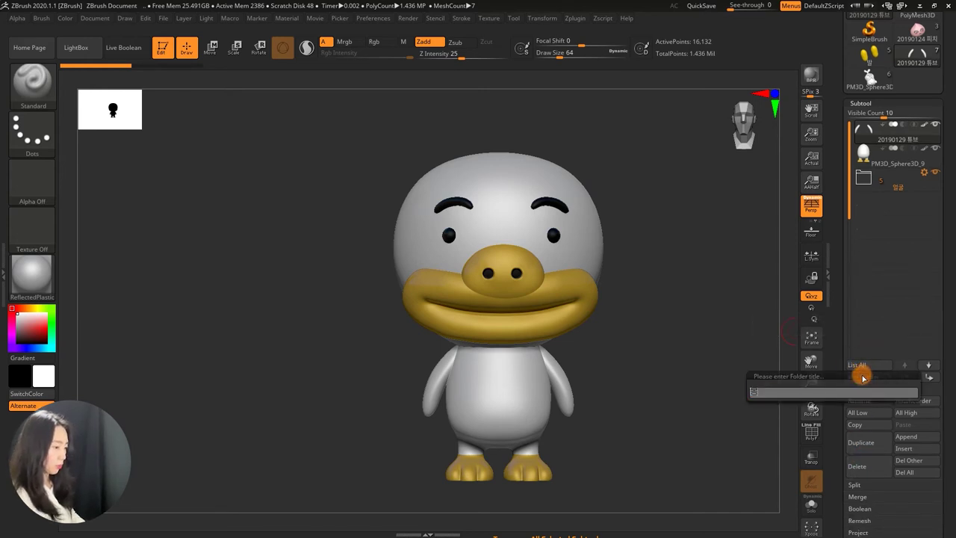
pyautogui.press('Return')
pyautogui.moveTo(866, 179); pyautogui.dragTo(872, 134)
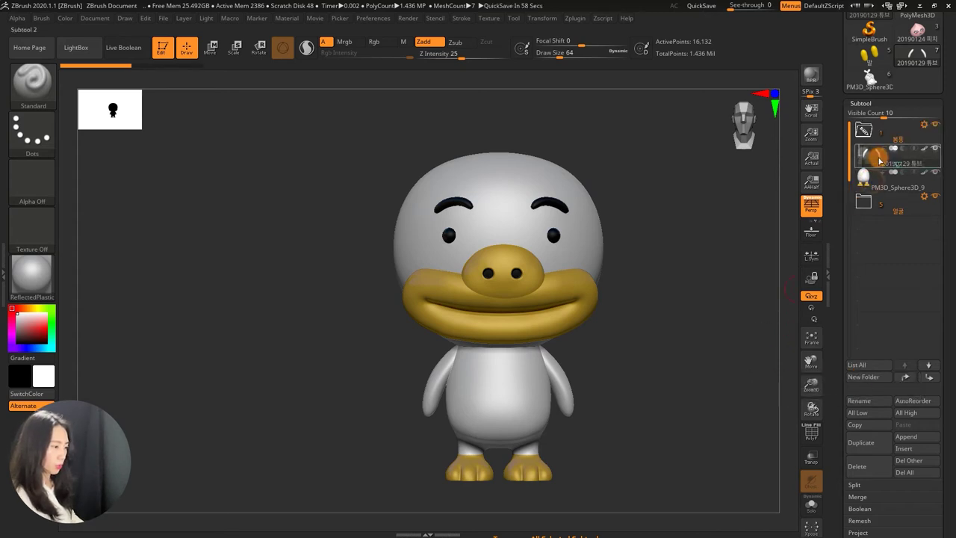
pyautogui.click(863, 201)
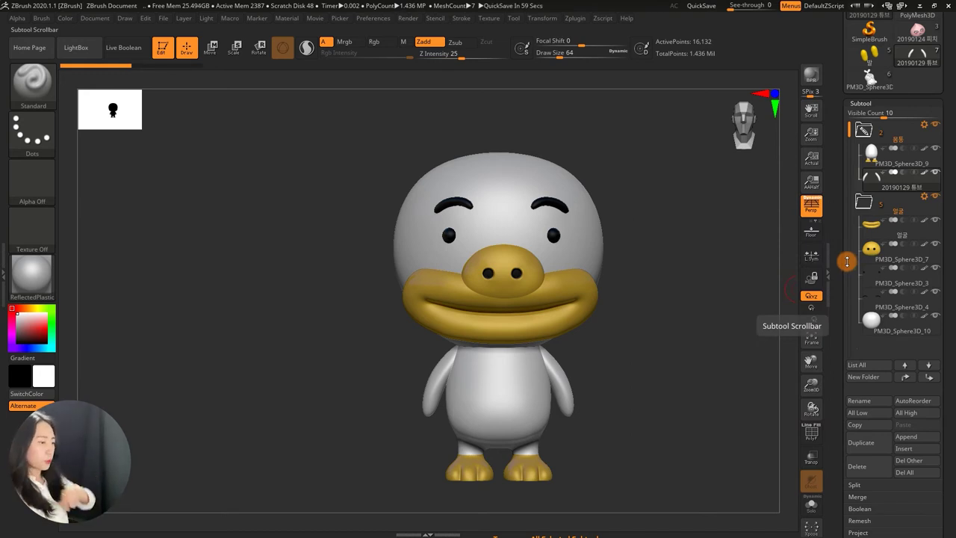
pyautogui.moveTo(896, 200)
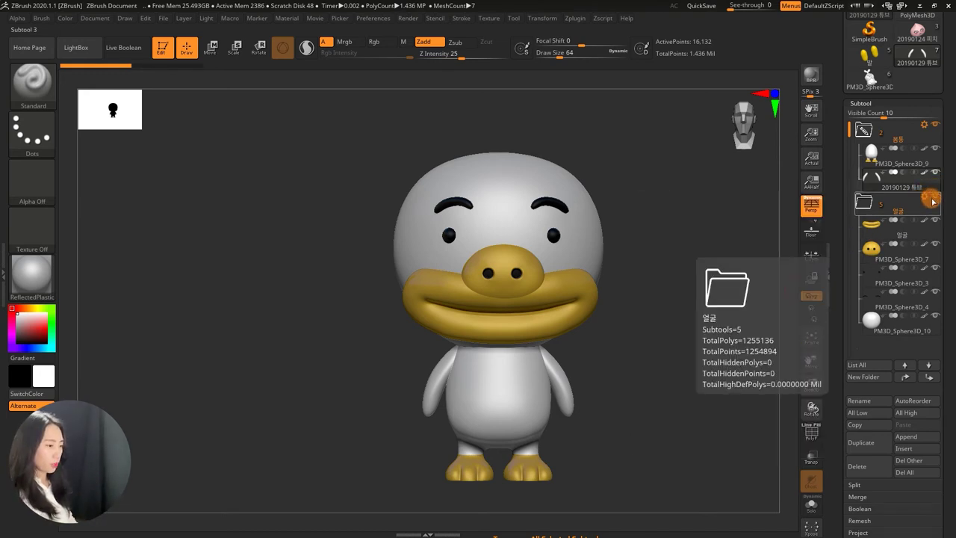
# Transpose Set the 얼굴 folder's face parts and move the reset gizmo onto the mouth
pyautogui.click(933, 200)
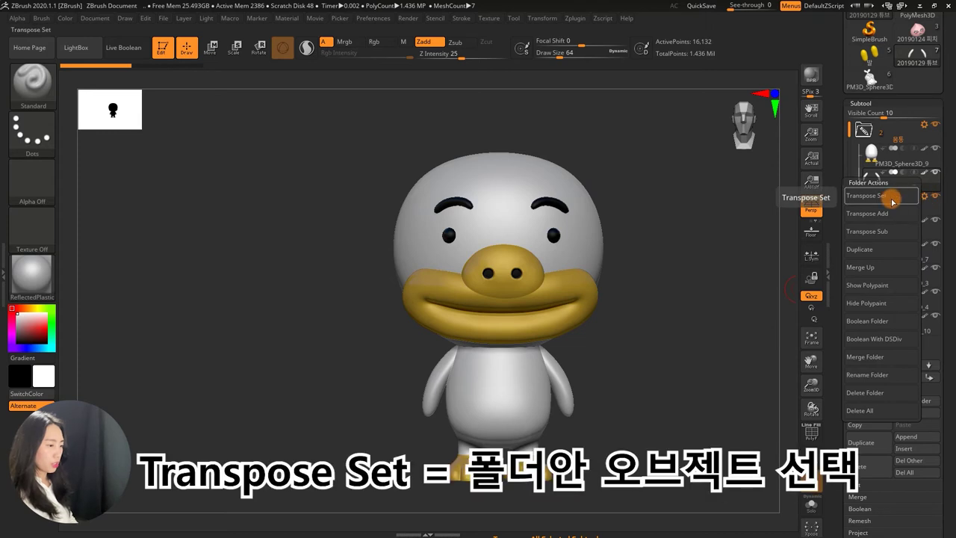
pyautogui.click(892, 199)
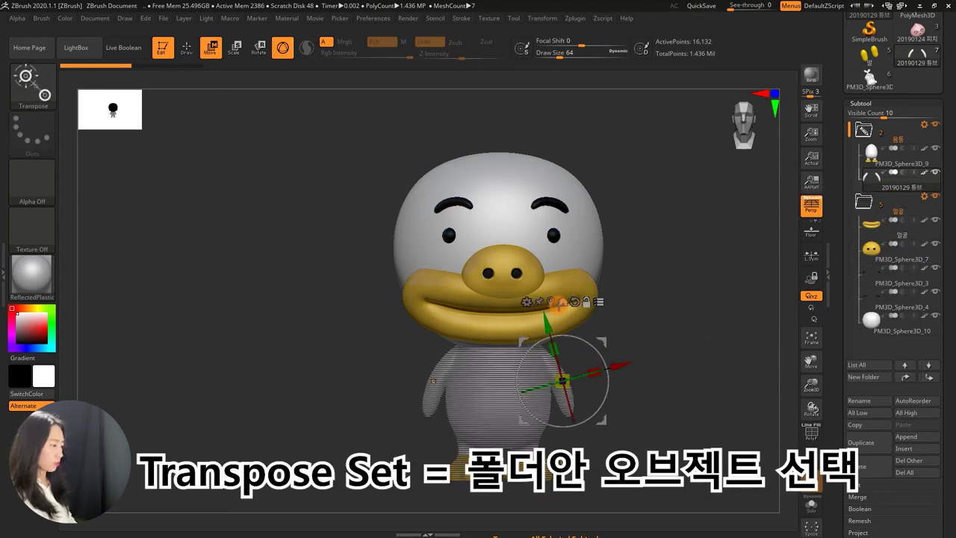
pyautogui.click(574, 301)
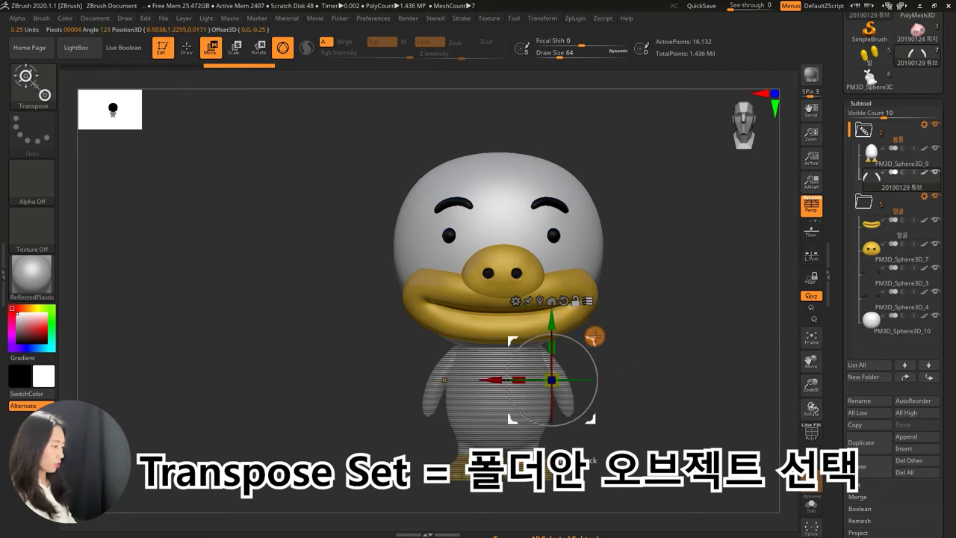
pyautogui.moveTo(593, 337); pyautogui.dragTo(542, 287)
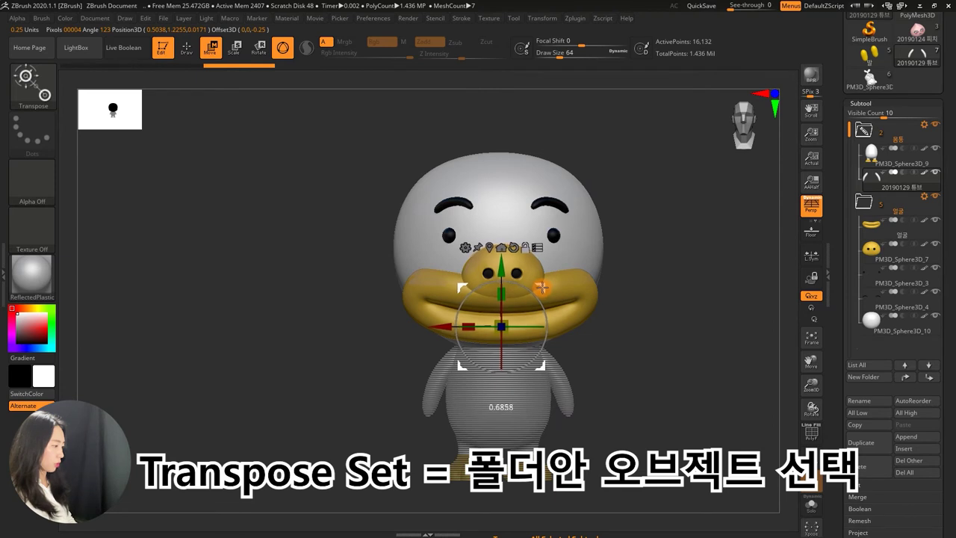
# Test-scale and rotate the head and beak parts around the gizmo
pyautogui.moveTo(501, 326); pyautogui.dragTo(502, 331)
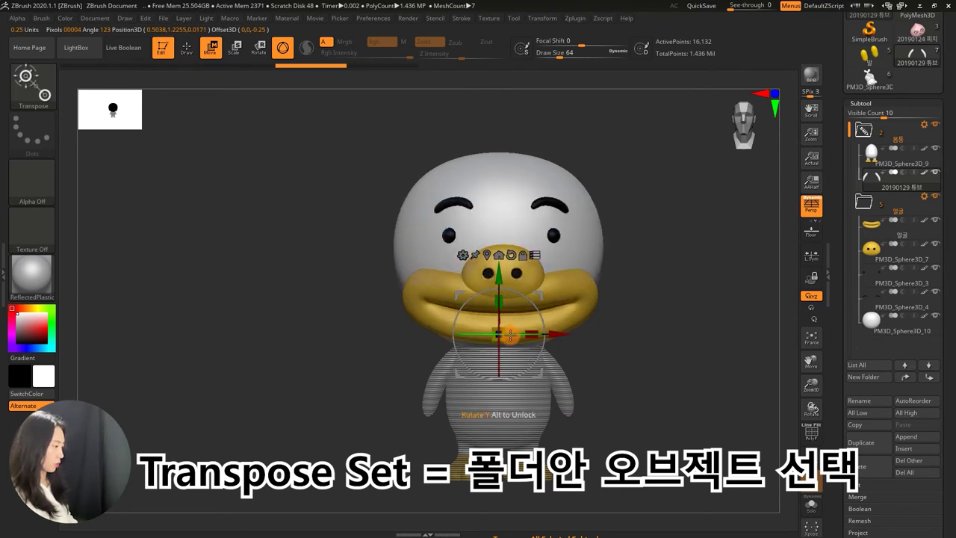
pyautogui.moveTo(515, 336); pyautogui.dragTo(500, 331)
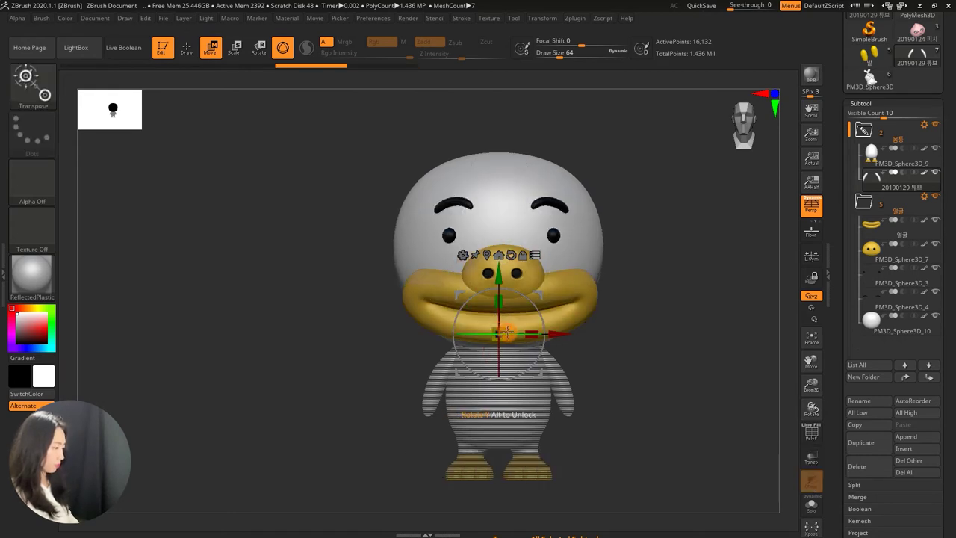
pyautogui.moveTo(510, 332)
pyautogui.mouseDown()
pyautogui.moveTo(520, 332)
pyautogui.moveTo(497, 330)
pyautogui.moveTo(508, 324)
pyautogui.mouseUp()
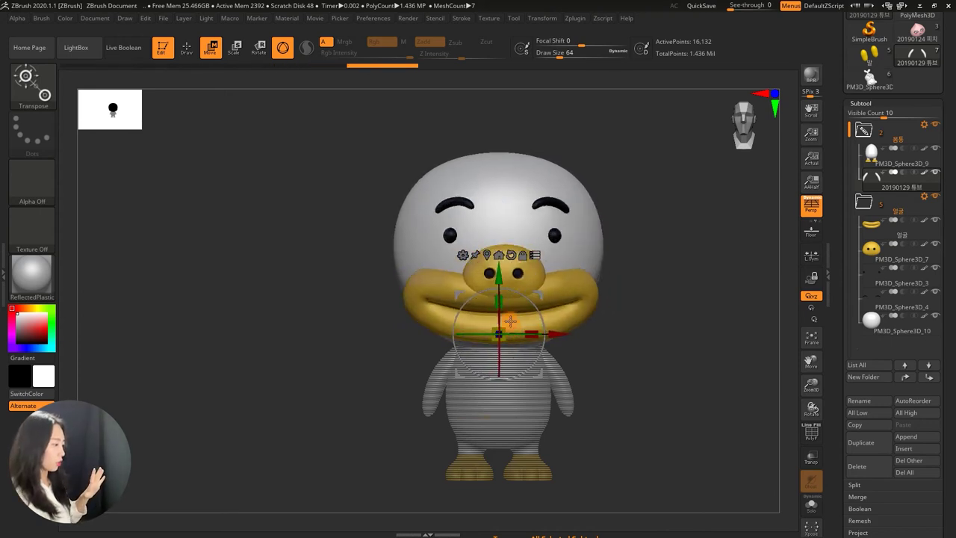
# Clear the gizmo and Transpose Add the 얼굴 folder's parts
pyautogui.click(659, 283)
pyautogui.click(924, 196)
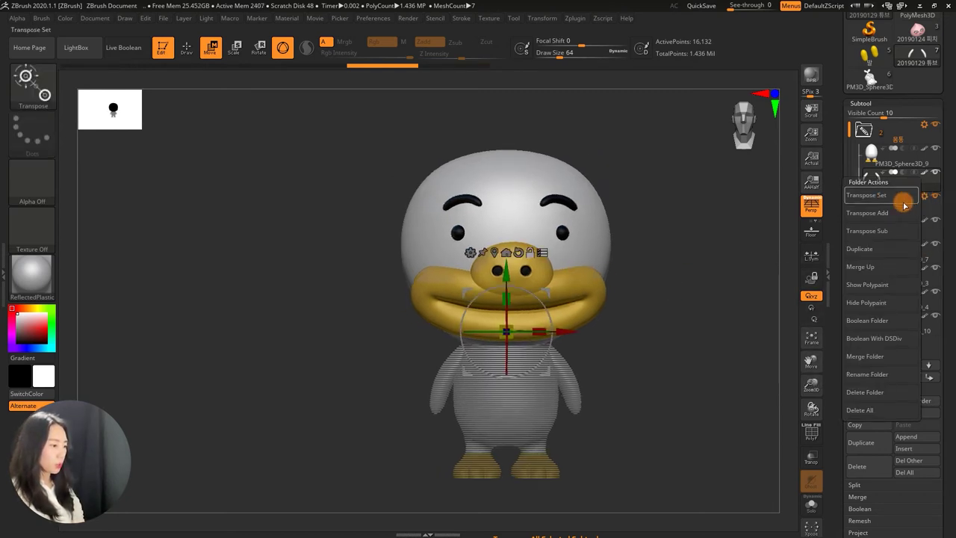
pyautogui.click(883, 216)
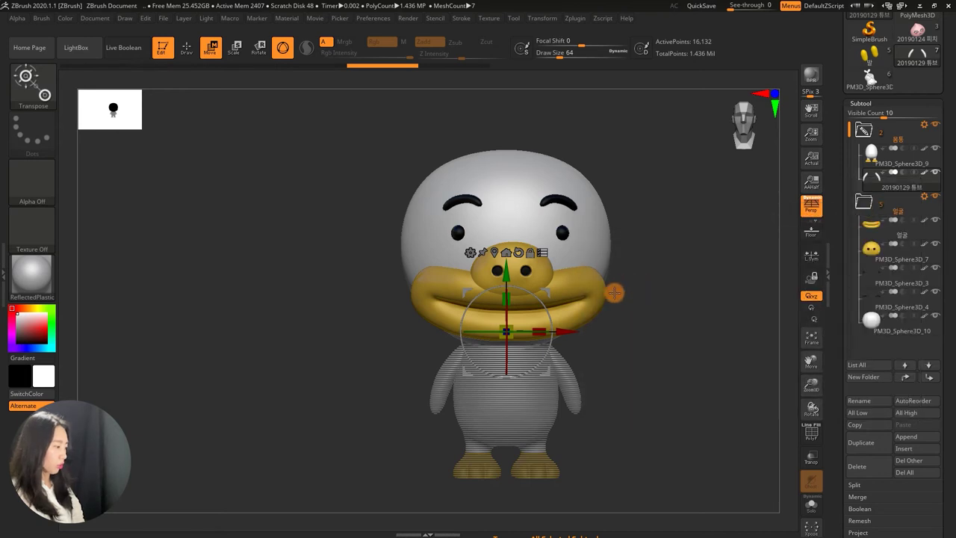
# Add the body folder to the transform, test-move the whole duck, then undo
pyautogui.click(924, 124)
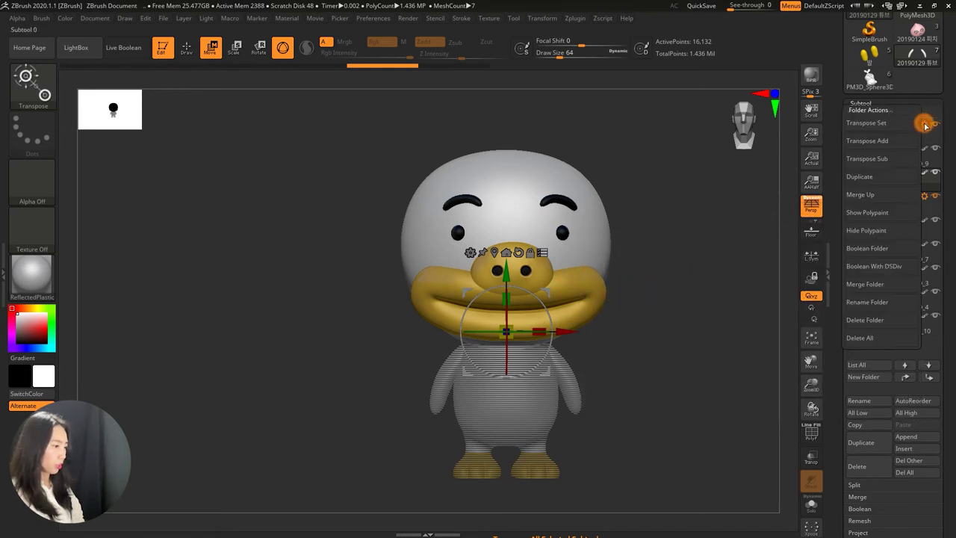
pyautogui.click(886, 144)
pyautogui.moveTo(550, 290); pyautogui.dragTo(522, 321)
pyautogui.hotkey('ctrl', 'z')
# Remove the body from the transform and test-move the face parts, undoing each change
pyautogui.click(923, 136)
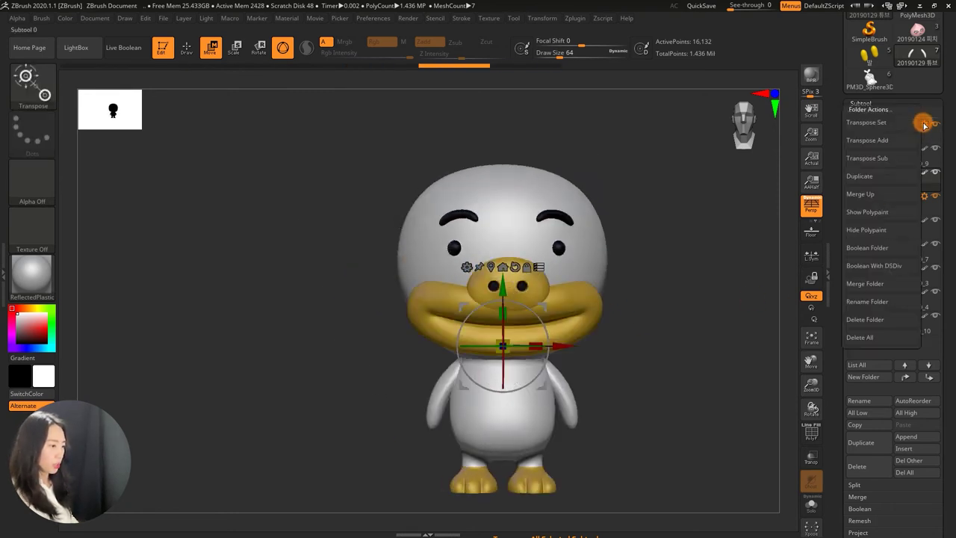
pyautogui.click(870, 159)
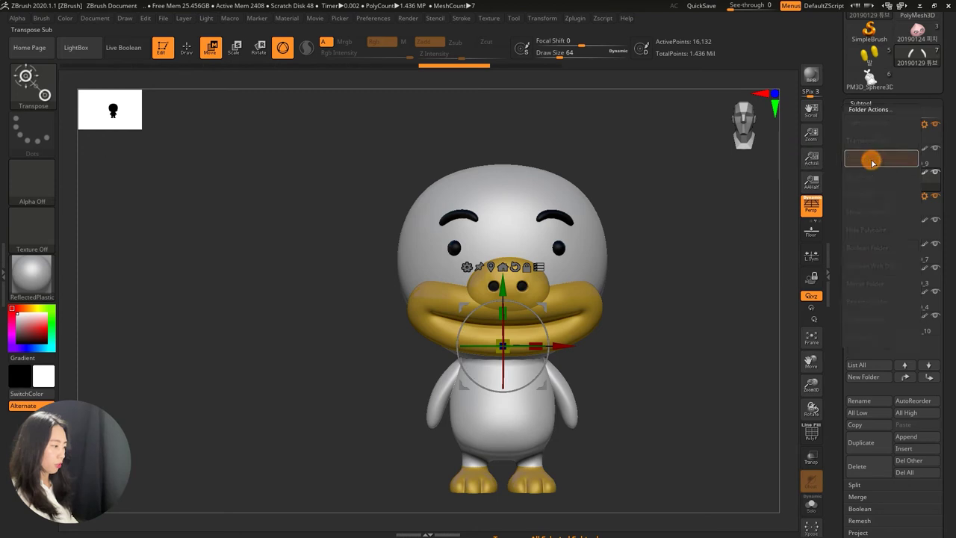
pyautogui.click(893, 211)
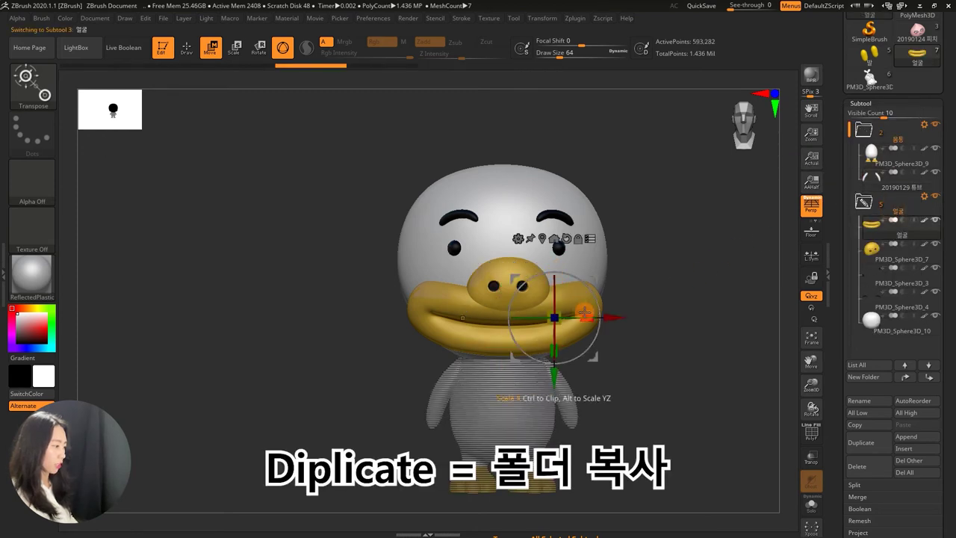
pyautogui.moveTo(595, 277); pyautogui.dragTo(500, 255)
pyautogui.hotkey('ctrl', 'z')
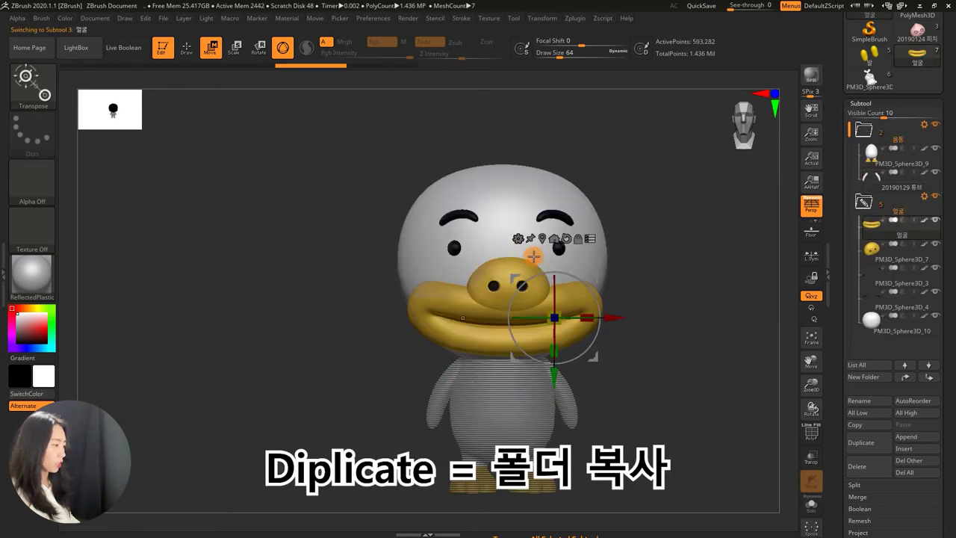
pyautogui.moveTo(592, 277)
pyautogui.mouseDown()
pyautogui.moveTo(595, 250)
pyautogui.moveTo(411, 228)
pyautogui.moveTo(529, 234)
pyautogui.moveTo(577, 278)
pyautogui.moveTo(593, 260)
pyautogui.mouseUp()
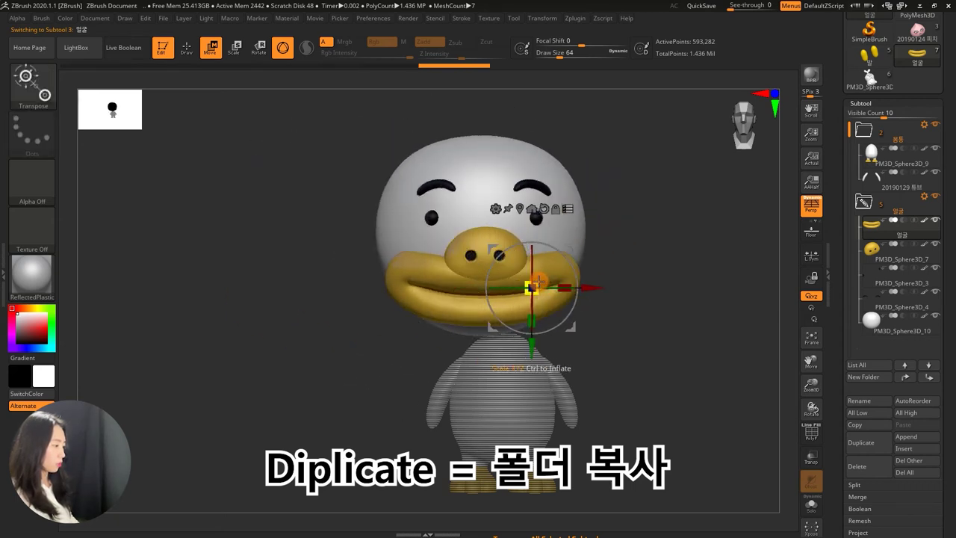
pyautogui.hotkey('ctrl', 'z')
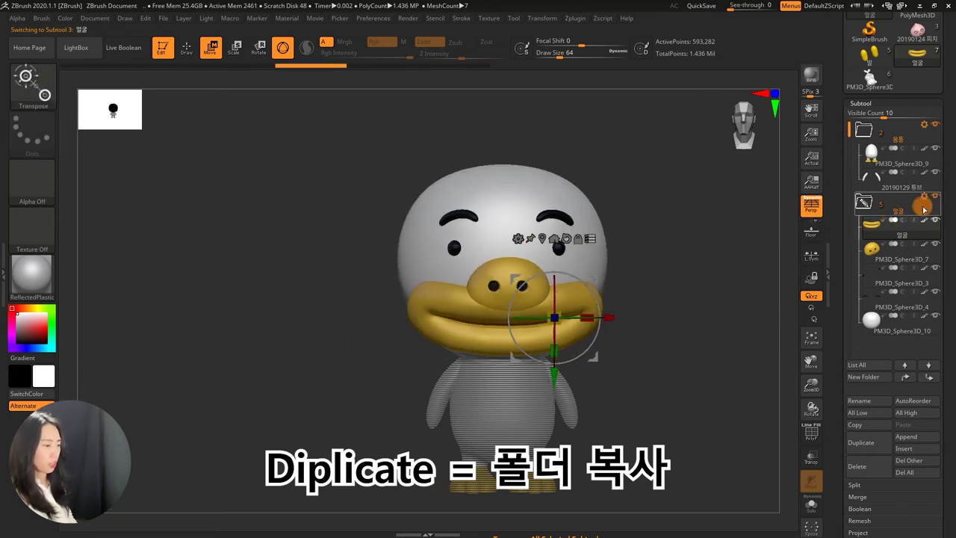
# Duplicate the 얼굴 face folder with all its parts
pyautogui.click(926, 196)
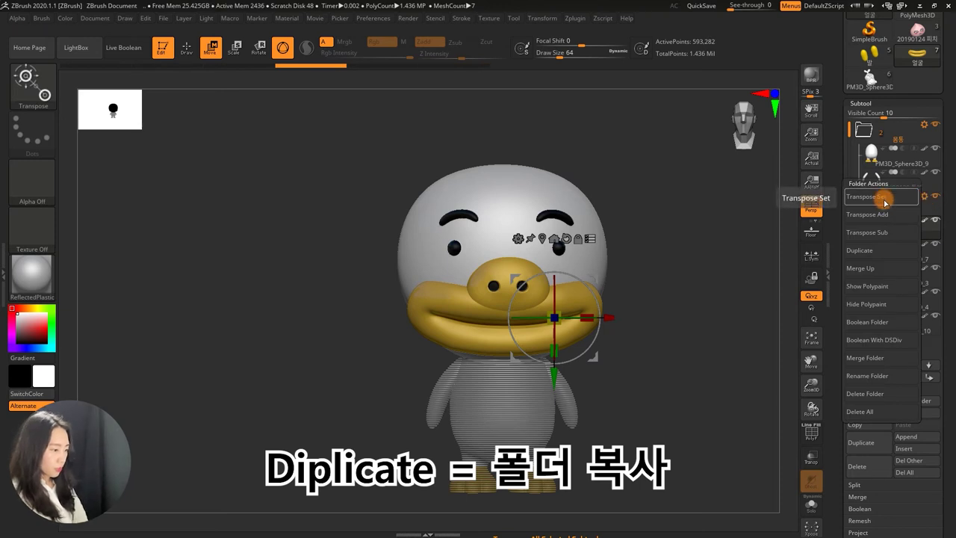
pyautogui.click(870, 254)
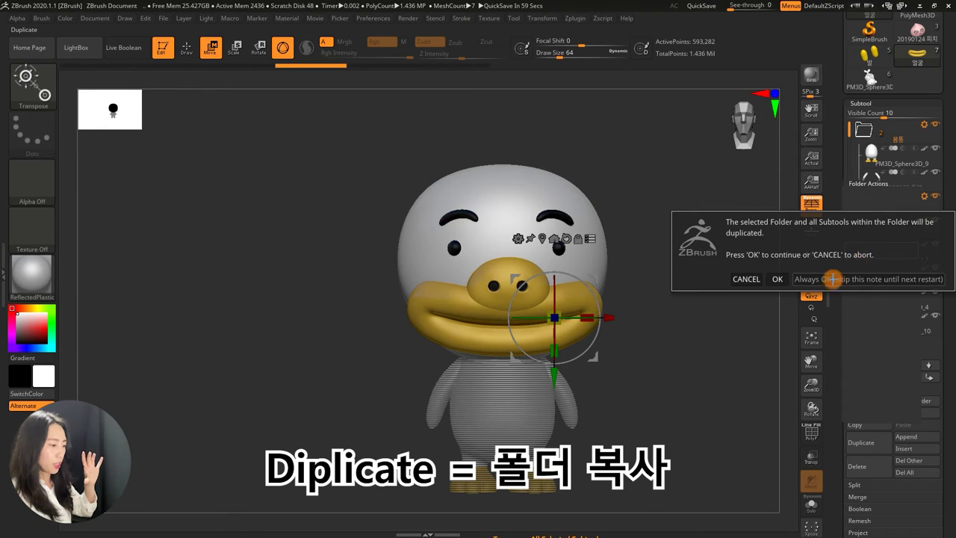
pyautogui.click(780, 277)
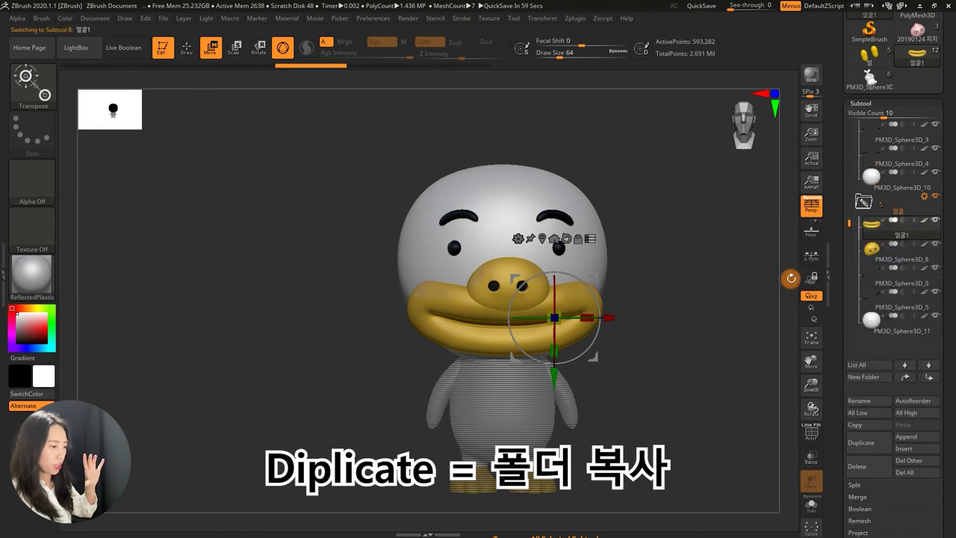
# Collapse both the duplicated and the original face folders
pyautogui.click(863, 199)
pyautogui.moveTo(848, 276); pyautogui.dragTo(848, 169)
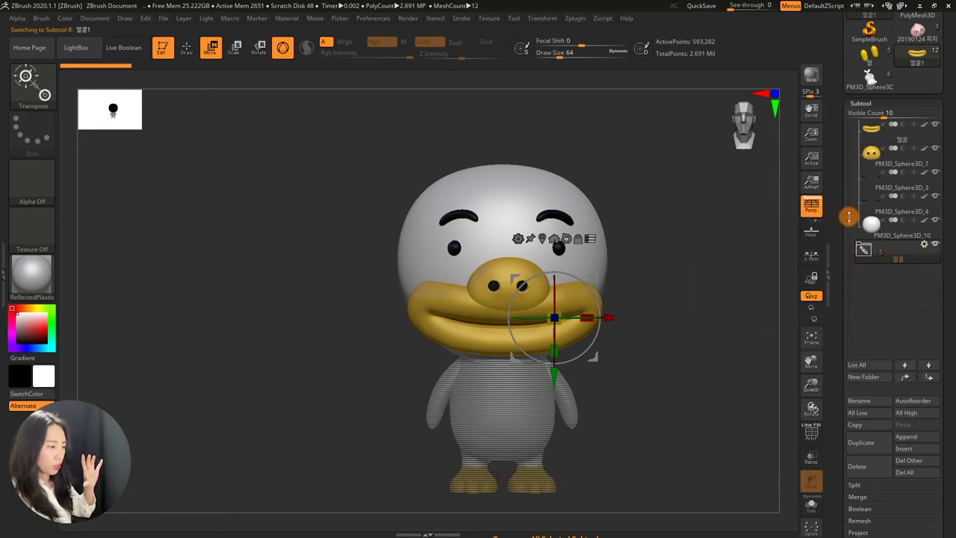
pyautogui.click(864, 154)
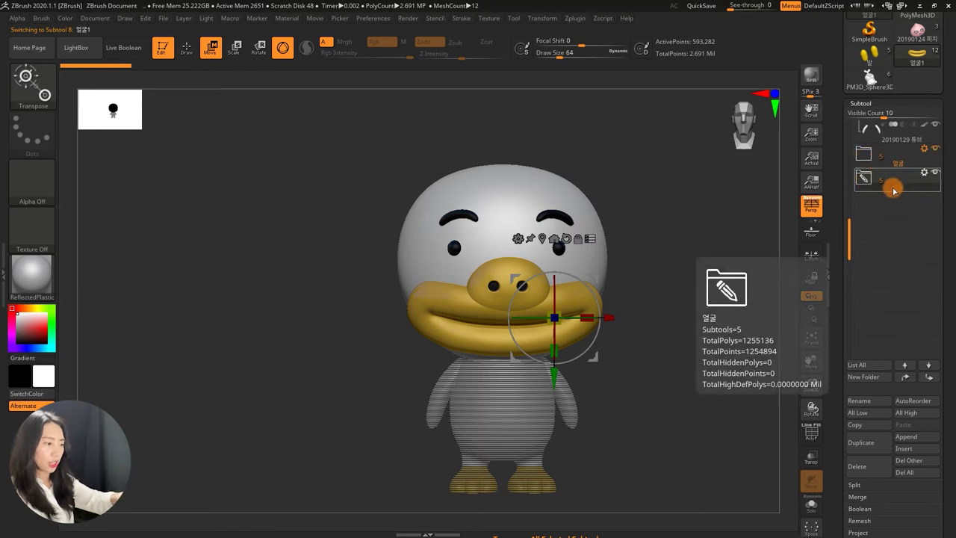
pyautogui.click(925, 153)
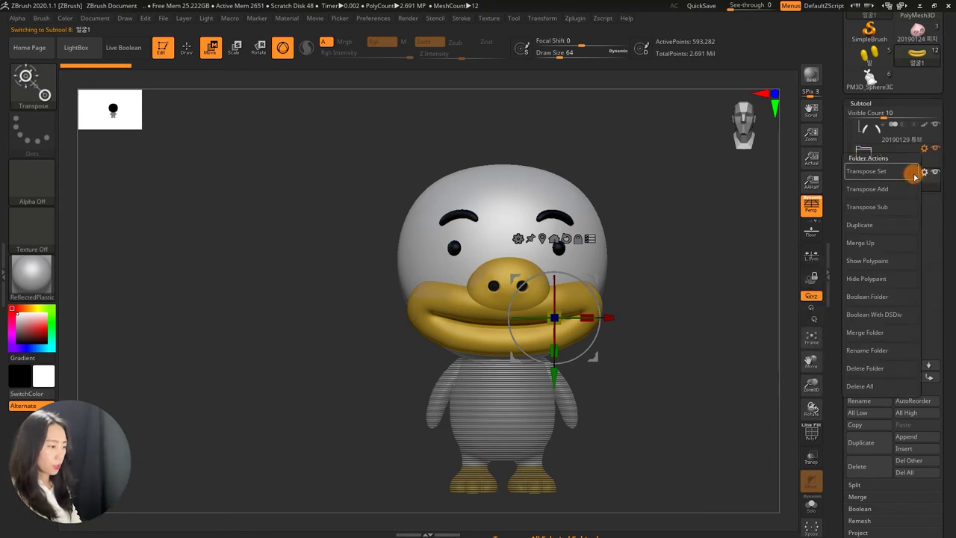
# Merge the duplicate folder into the 얼굴 folder and make the yellow 얼굴 beak subtool active
pyautogui.click(883, 242)
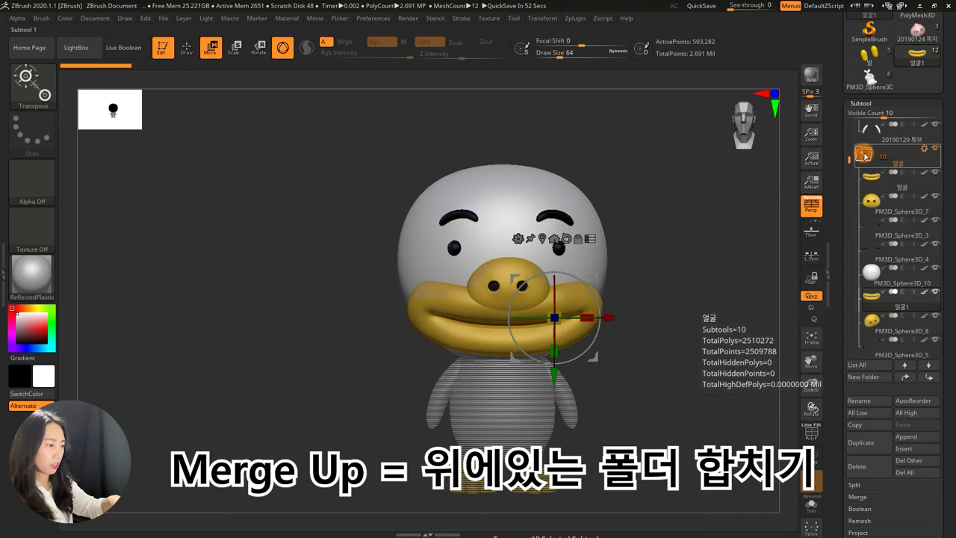
pyautogui.click(861, 230)
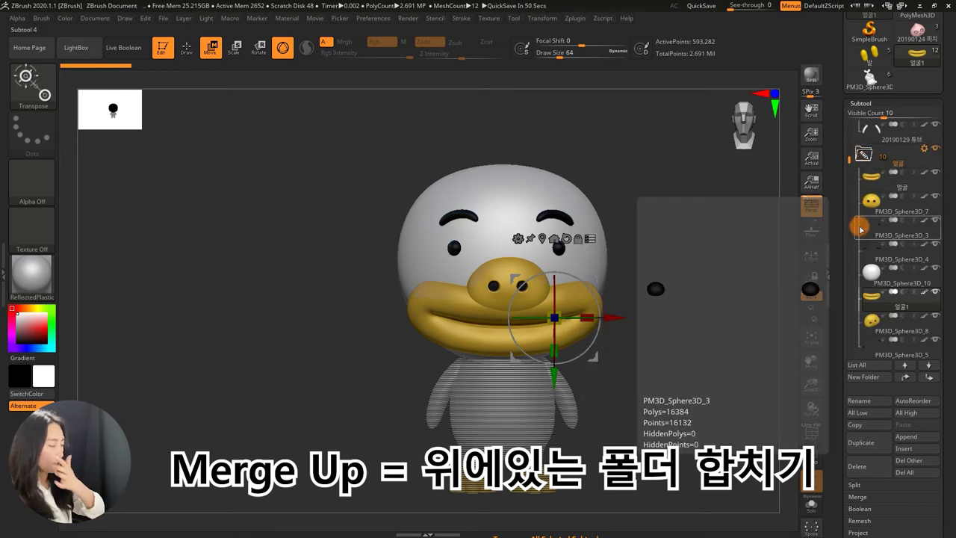
pyautogui.click(918, 152)
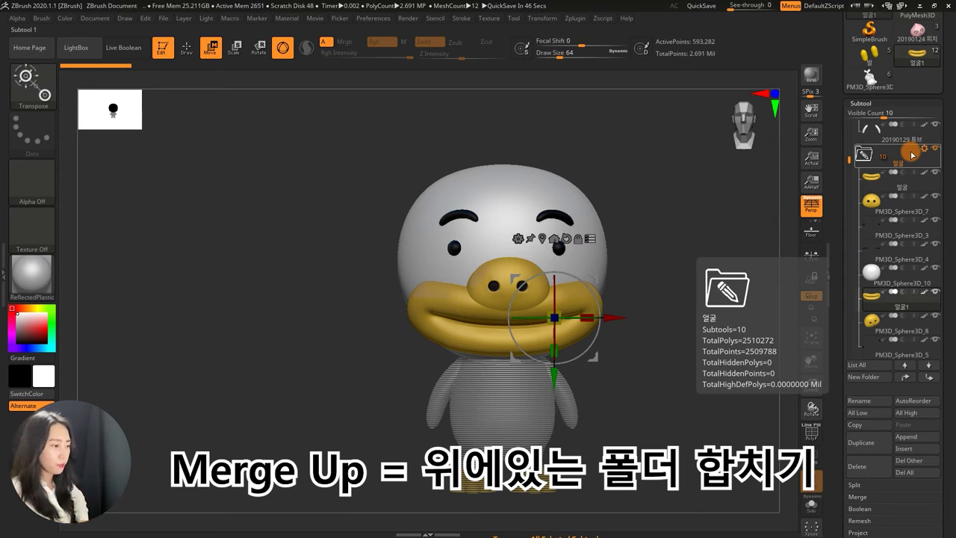
pyautogui.click(922, 149)
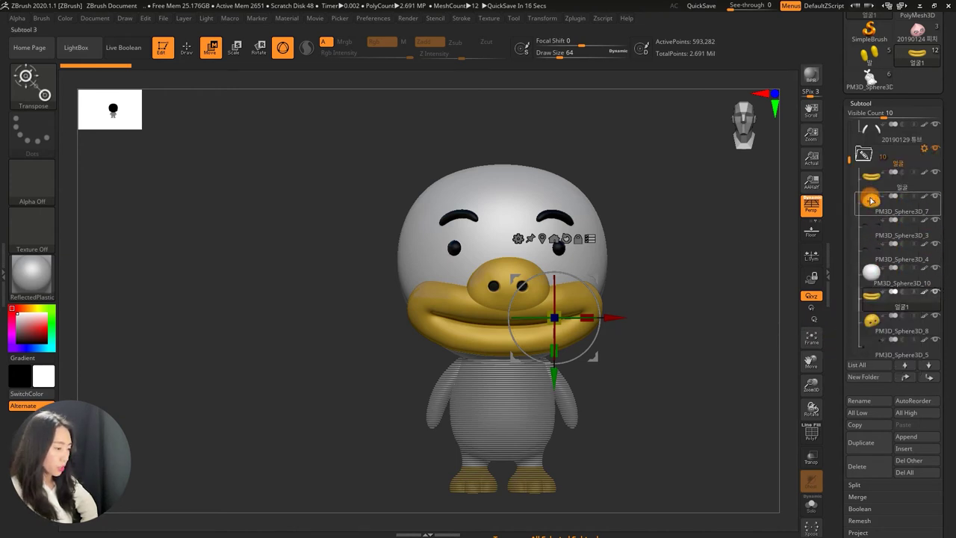
pyautogui.click(878, 182)
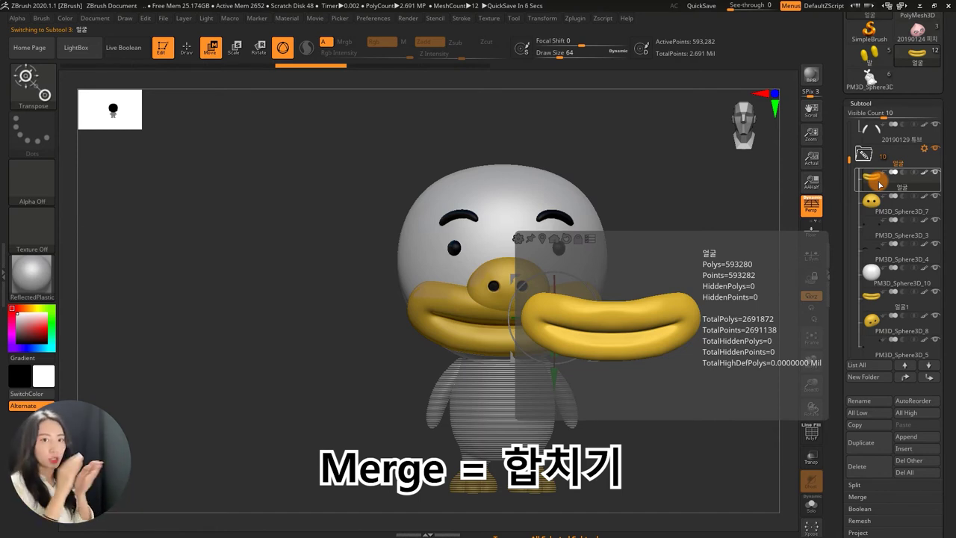
# MergeDown the 얼굴 beak into PM3D_Sphere3D_7, then collapse the 얼굴 folder
pyautogui.scroll(-1, 847, 341)
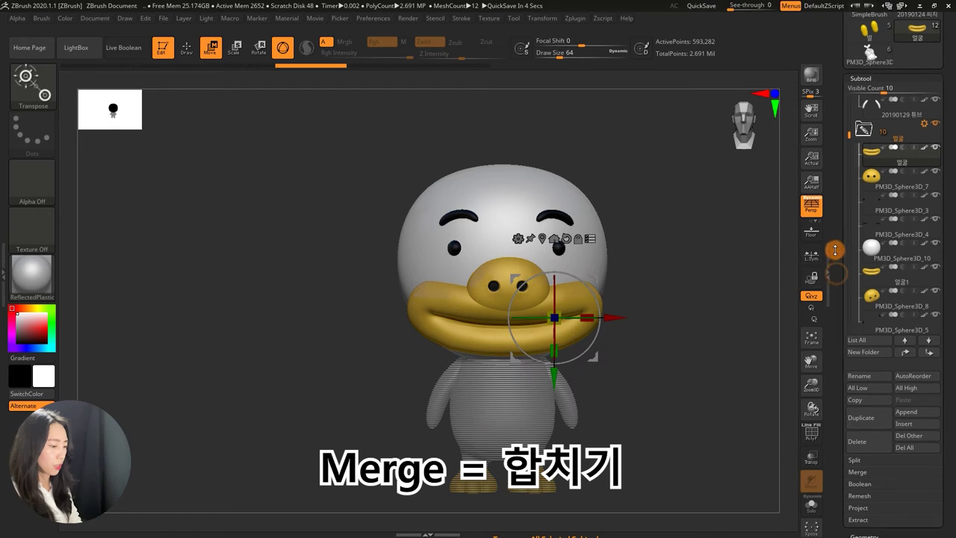
pyautogui.click(859, 472)
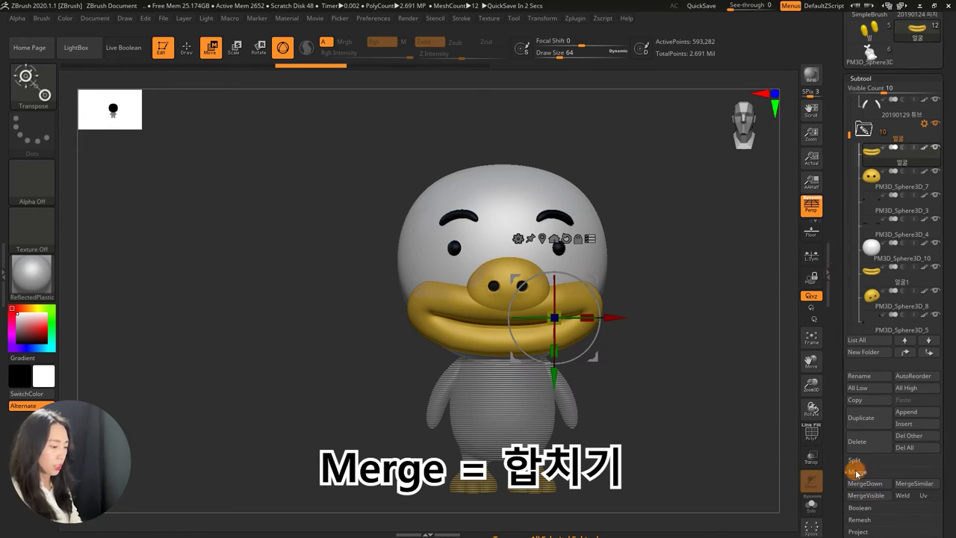
pyautogui.scroll(-1, 859, 448)
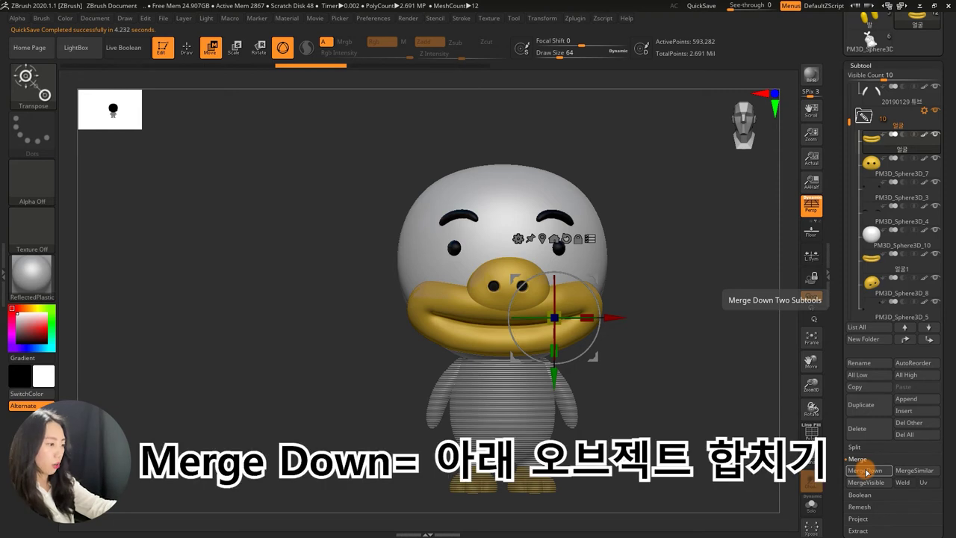
pyautogui.click(866, 472)
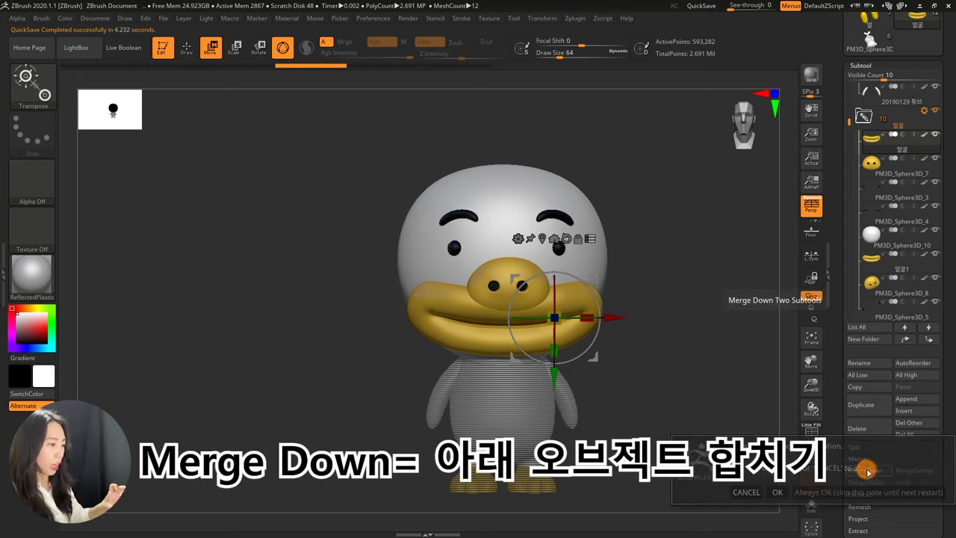
pyautogui.click(786, 490)
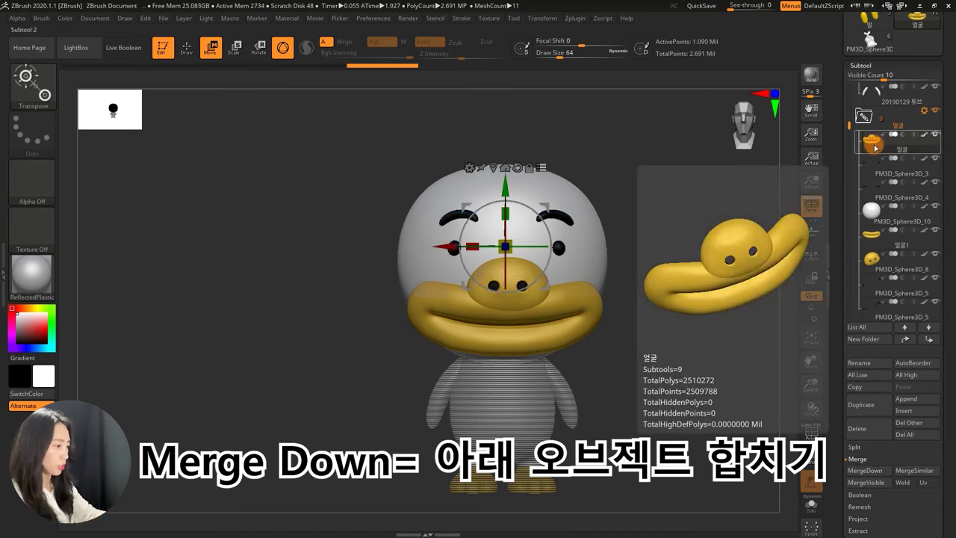
pyautogui.click(923, 110)
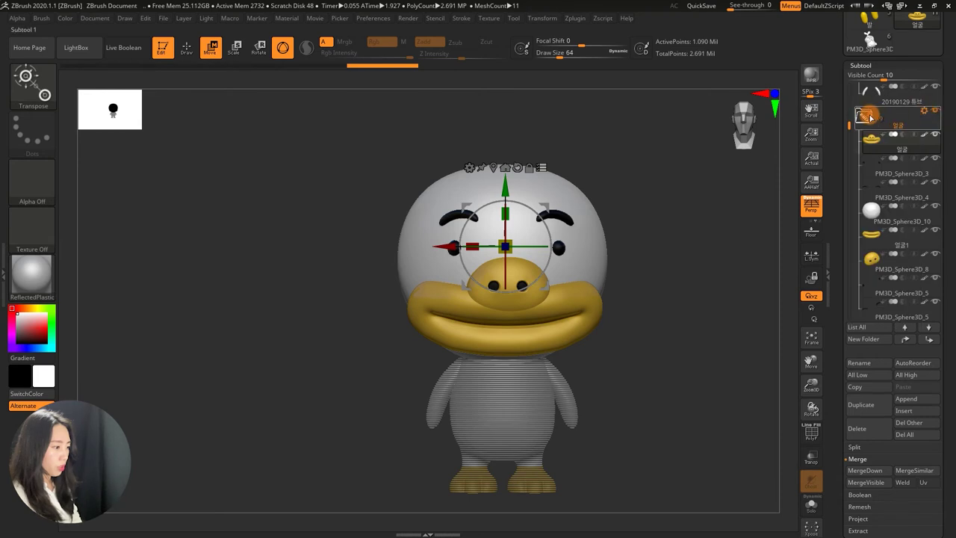
pyautogui.click(870, 116)
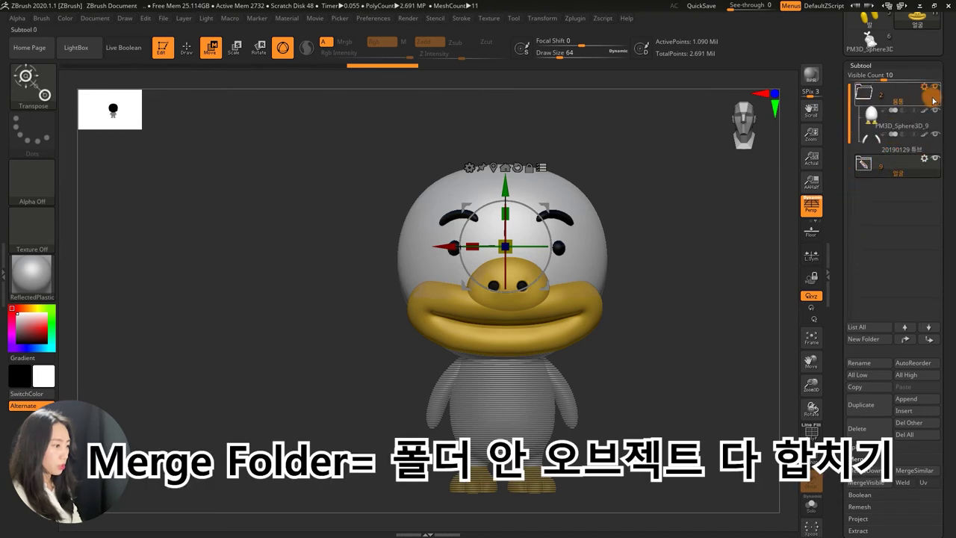
# Merge the top folder's contents and view the Merged_얼굴 subtool in Solo
pyautogui.click(923, 86)
pyautogui.click(875, 241)
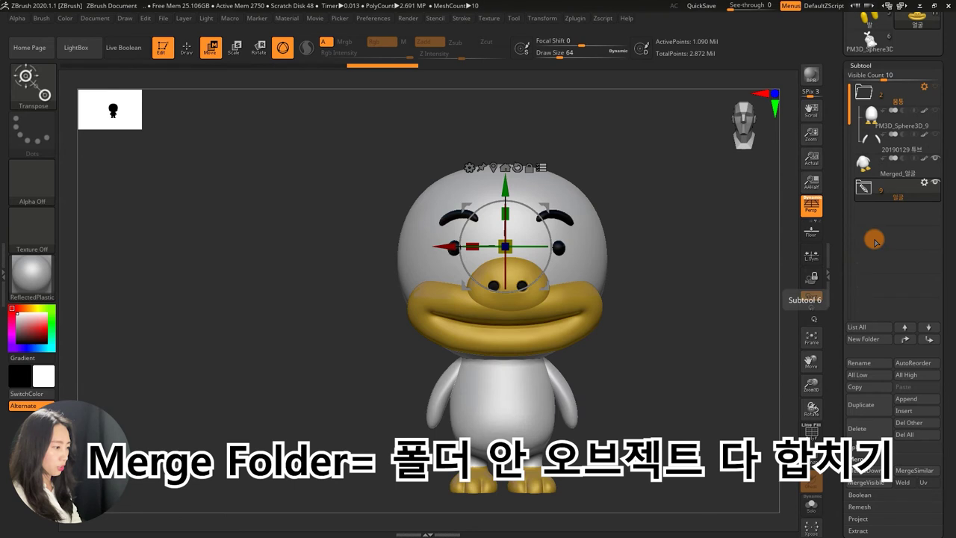
pyautogui.moveTo(889, 193)
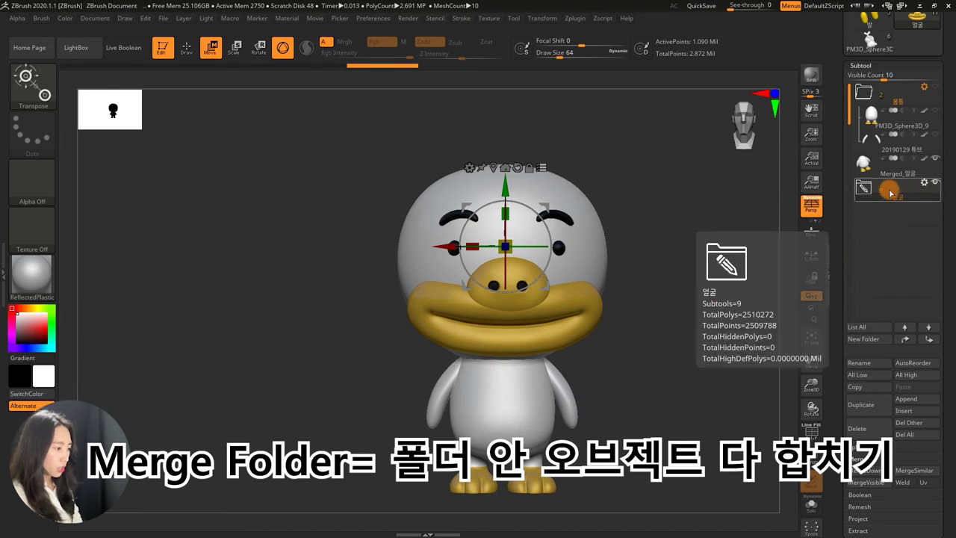
pyautogui.click(868, 191)
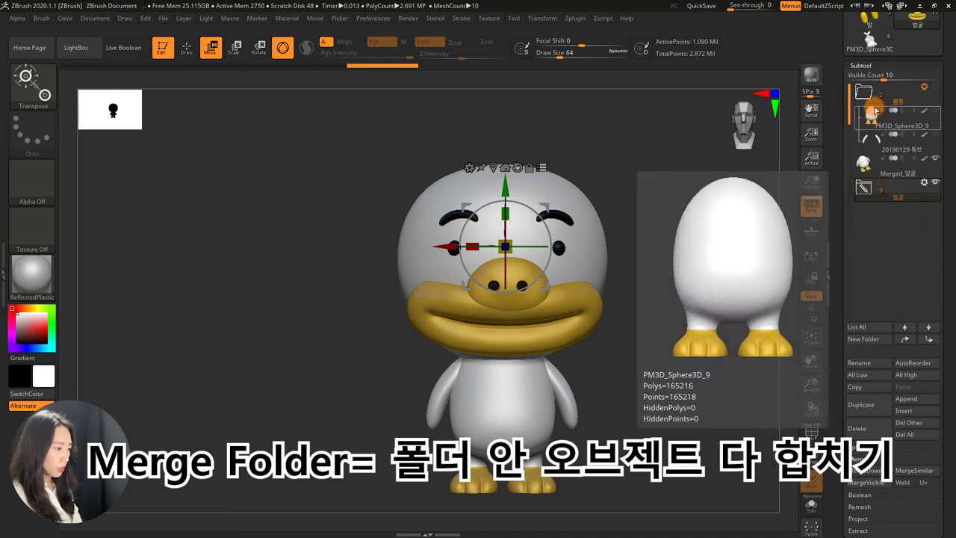
pyautogui.click(866, 93)
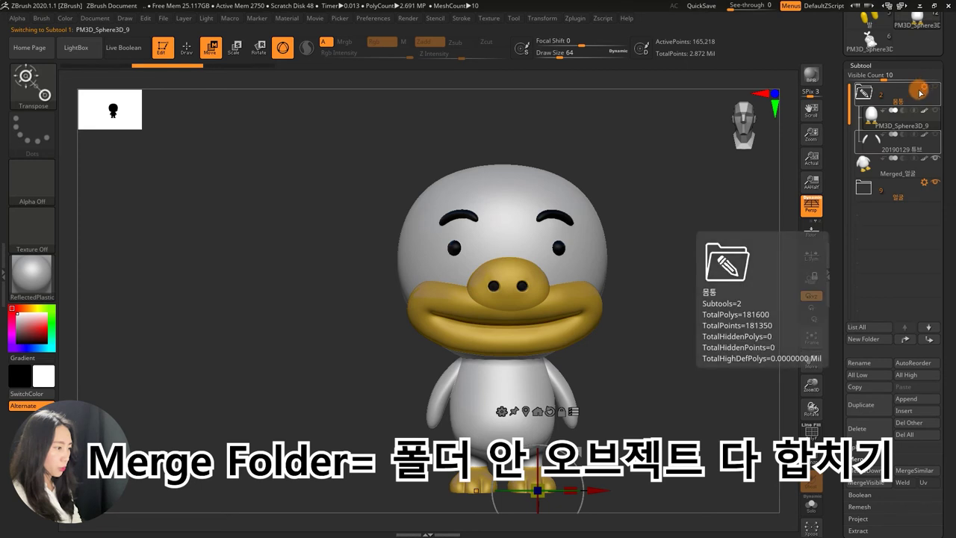
pyautogui.click(866, 164)
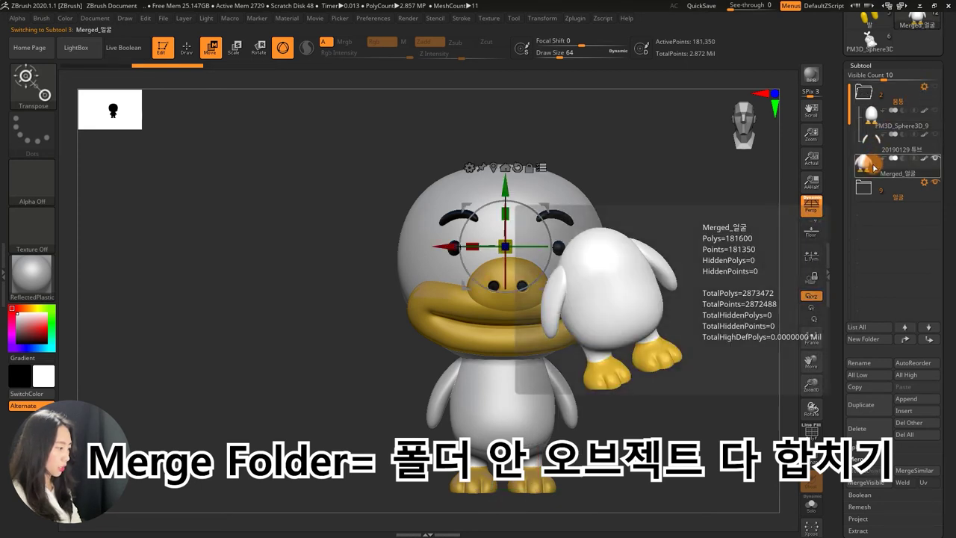
pyautogui.click(811, 505)
pyautogui.moveTo(661, 359); pyautogui.dragTo(668, 353)
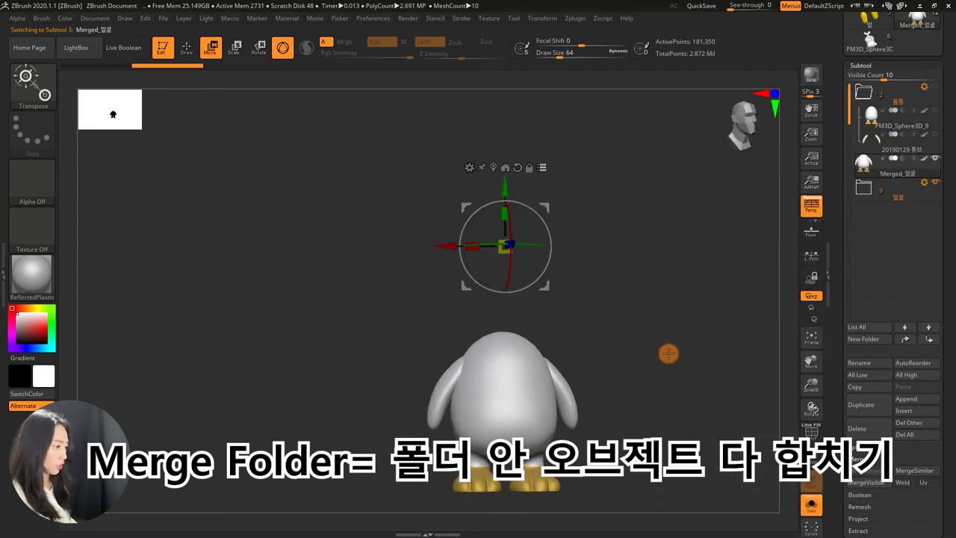
# Merge the 얼굴 folder into one subtool and isolate the merged face with Solo
pyautogui.click(923, 182)
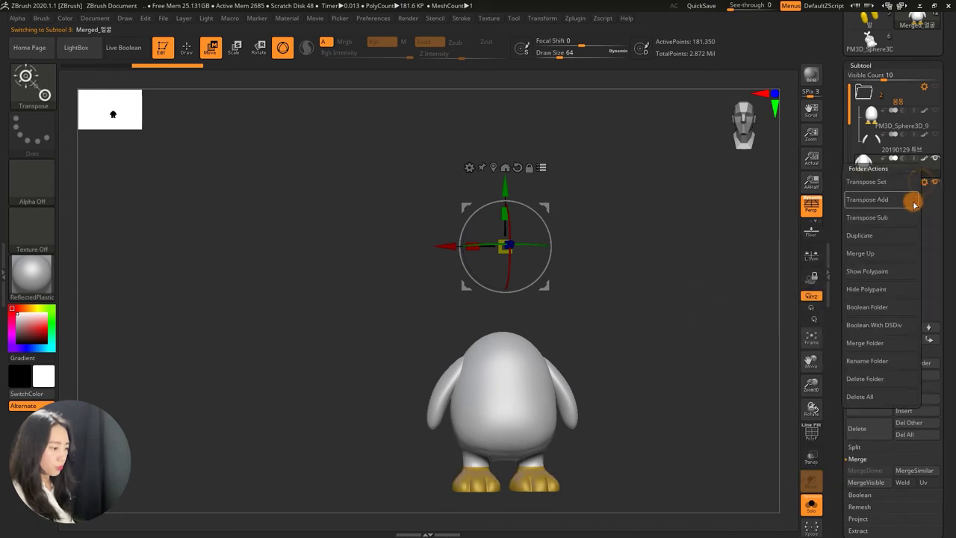
pyautogui.click(874, 344)
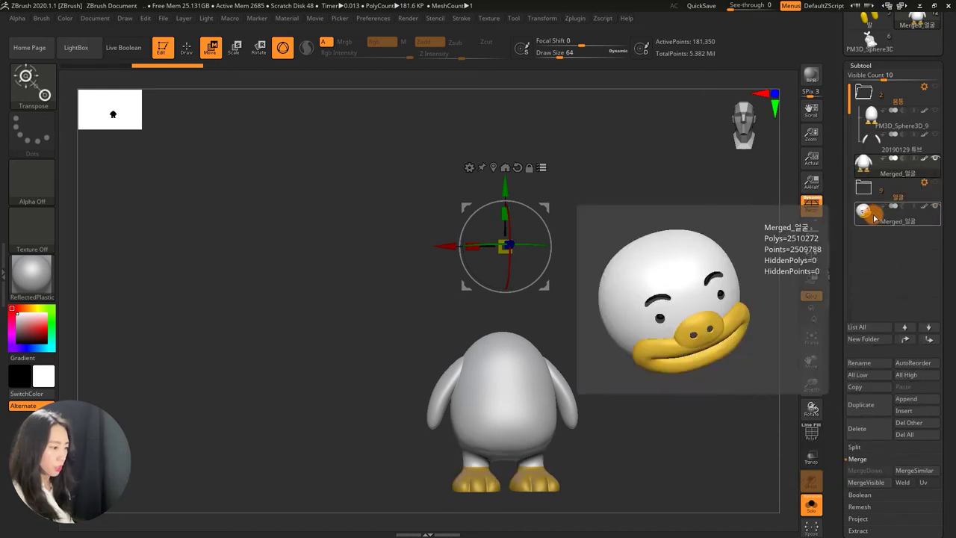
pyautogui.click(811, 507)
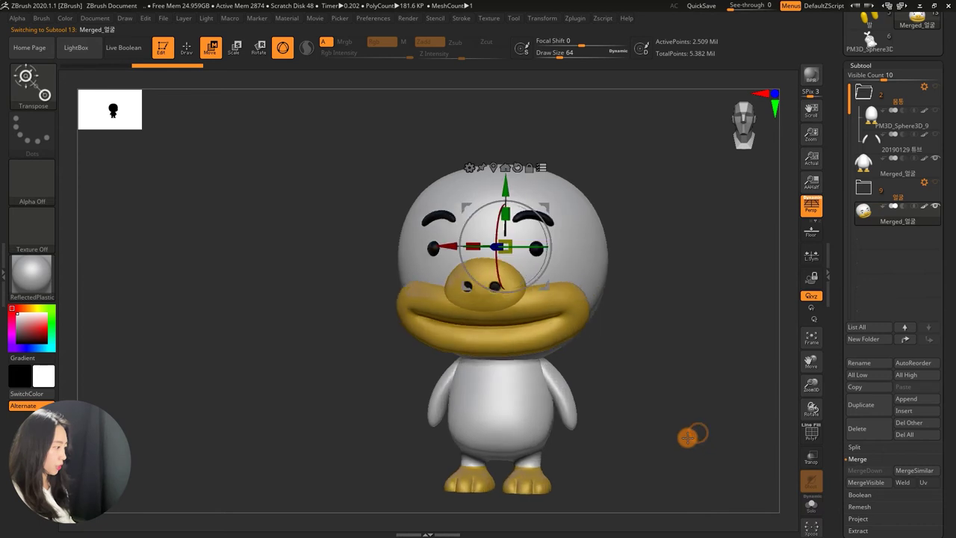
pyautogui.click(812, 504)
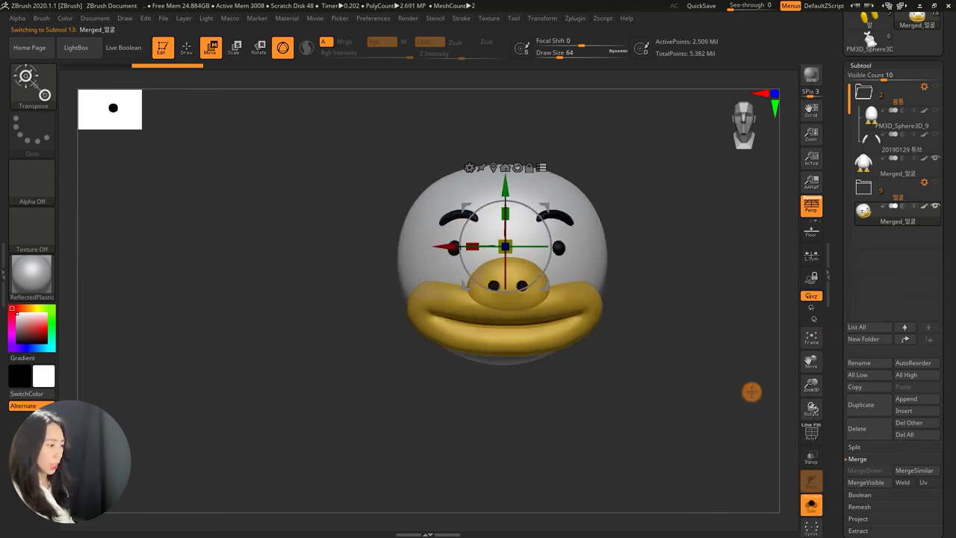
pyautogui.click(923, 182)
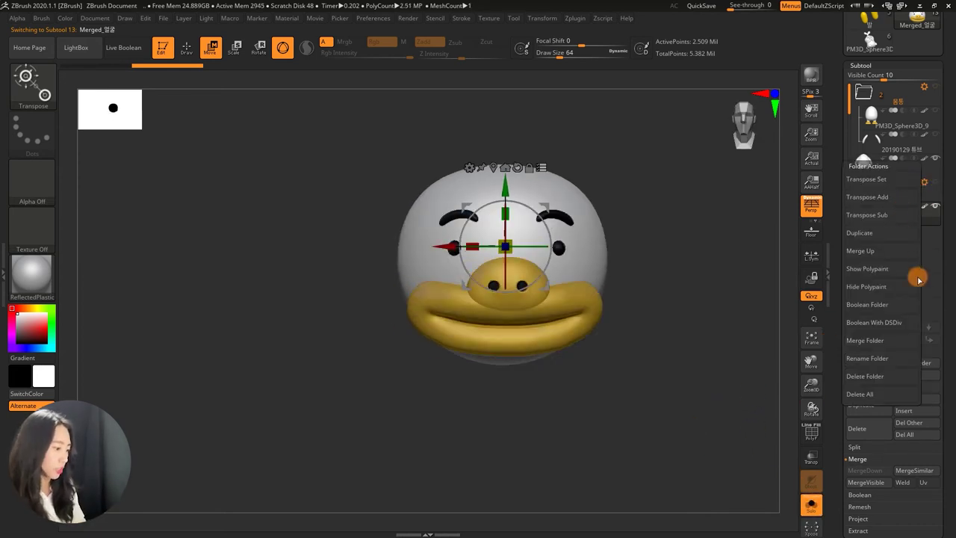
# Rename the 얼굴 folder to face
pyautogui.click(876, 359)
pyautogui.write('ㄹe')
pyautogui.press('Return')
# Delete the face folder while keeping its subtools, then collapse the 몸통 folder
pyautogui.click(924, 184)
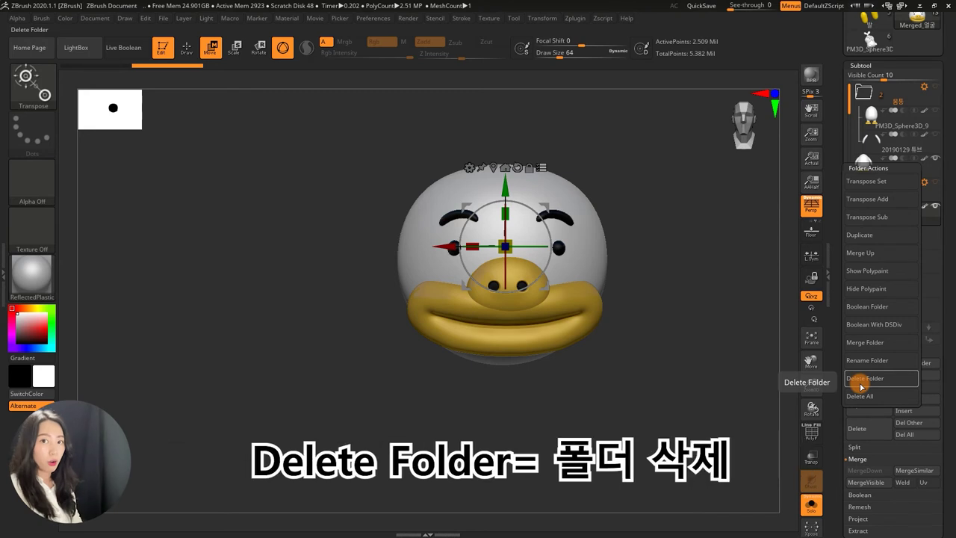
pyautogui.click(862, 386)
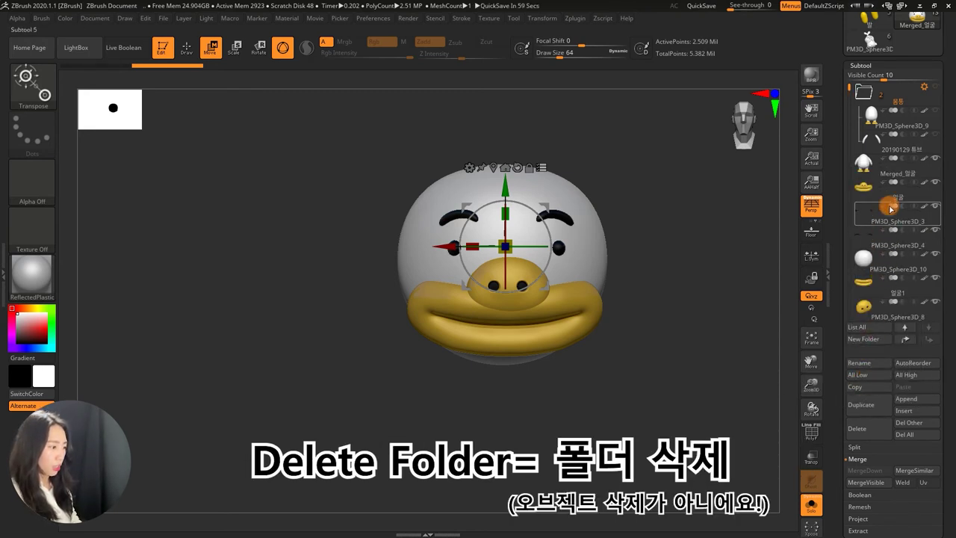
pyautogui.click(862, 91)
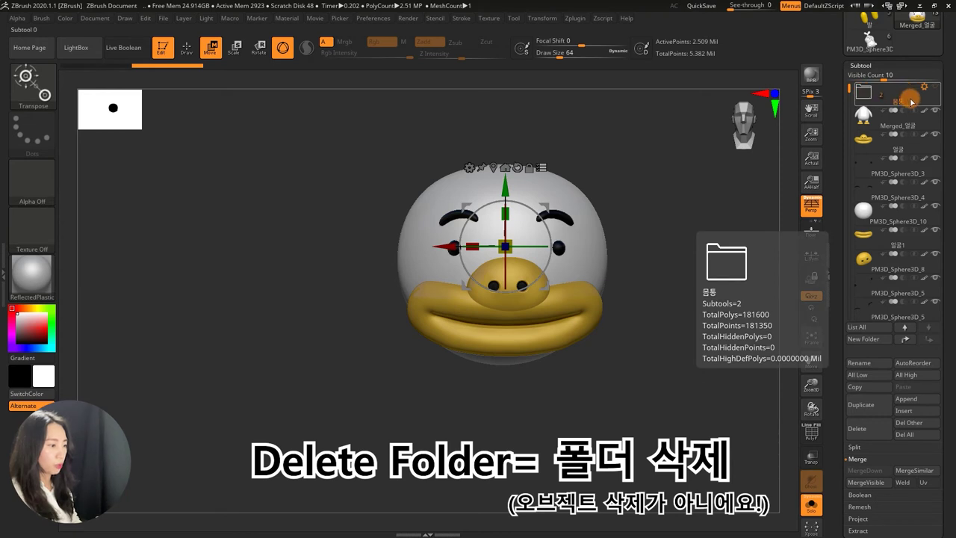
pyautogui.click(917, 152)
pyautogui.click(909, 159)
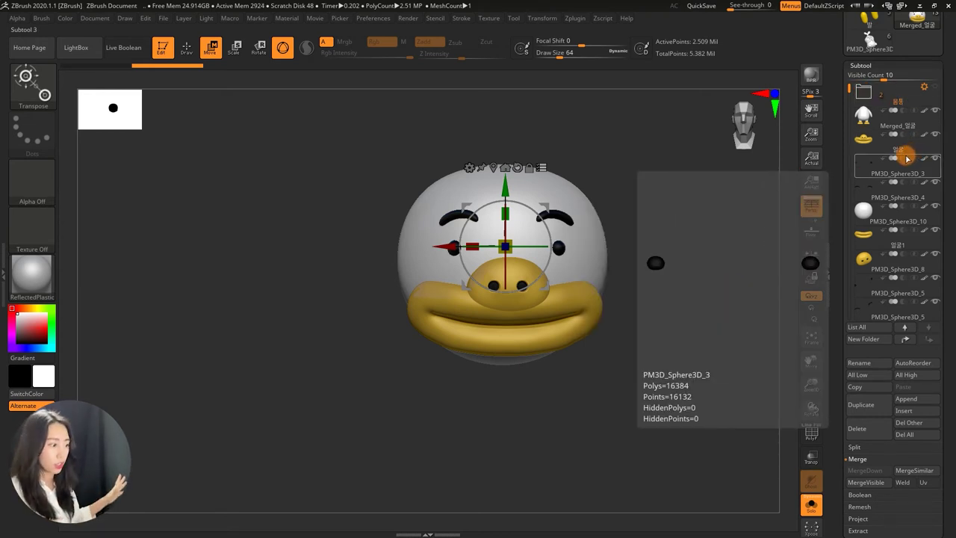
pyautogui.click(925, 87)
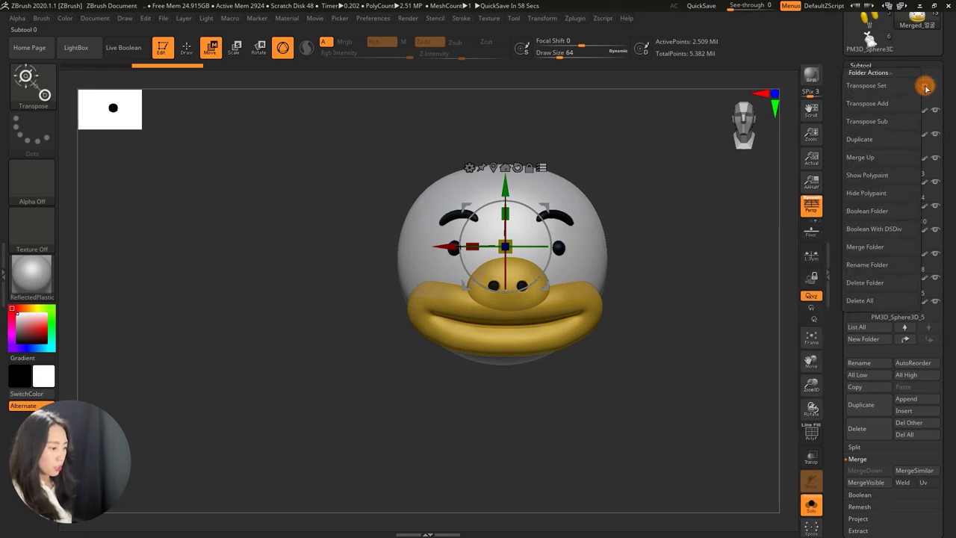
# Delete the 몸통 folder together with all its subtools, confirming with OK
pyautogui.click(866, 301)
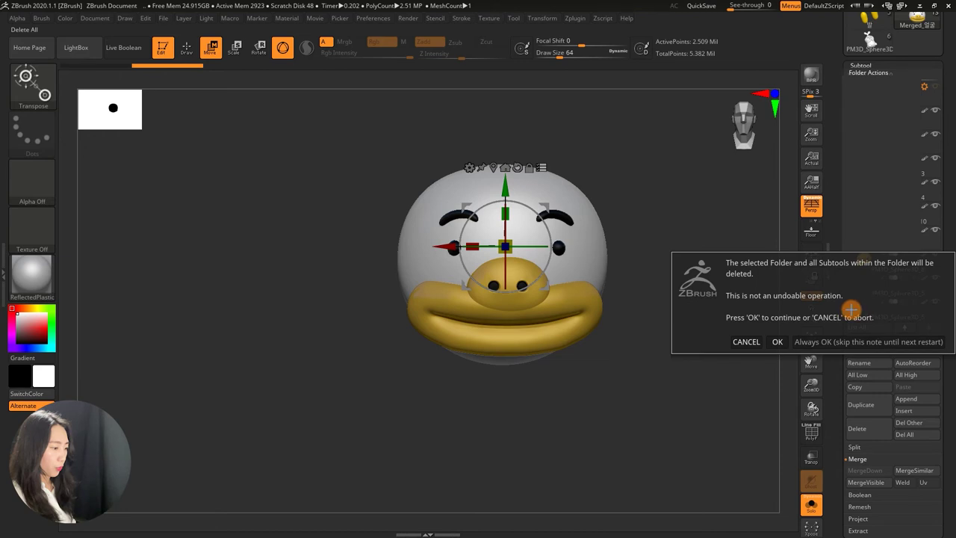
pyautogui.click(777, 341)
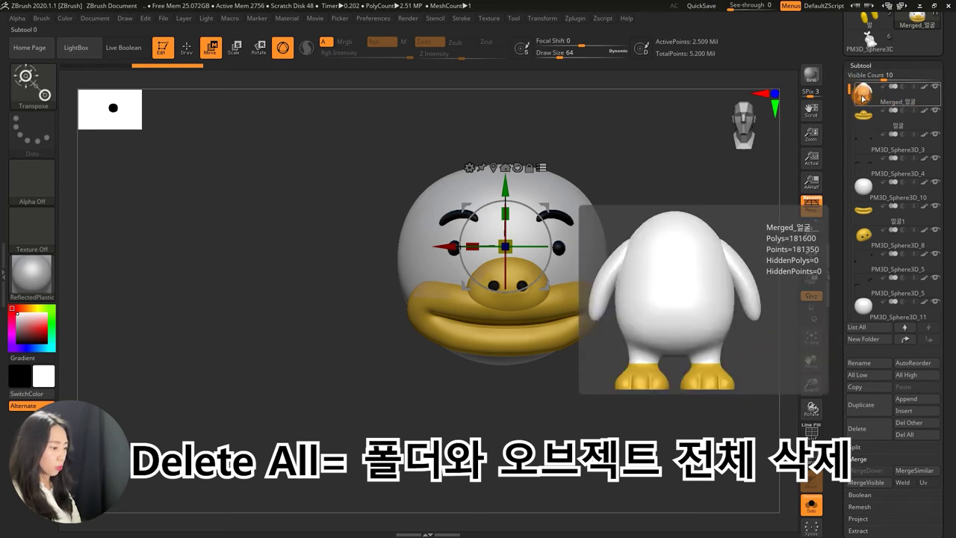
# Create a new folder with the default name Untitled Folder above Merged_얼굴
pyautogui.click(867, 344)
pyautogui.press('Return')
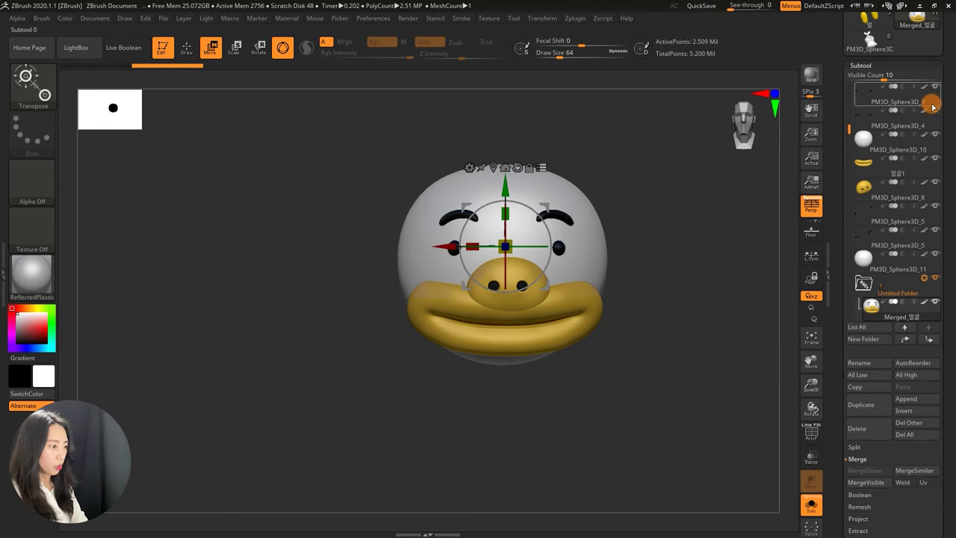
pyautogui.click(925, 278)
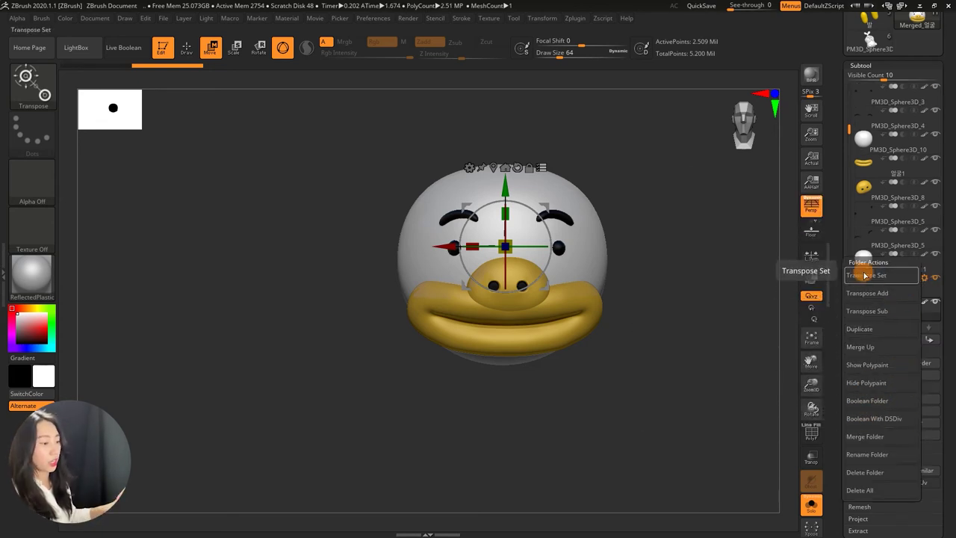
pyautogui.click(875, 264)
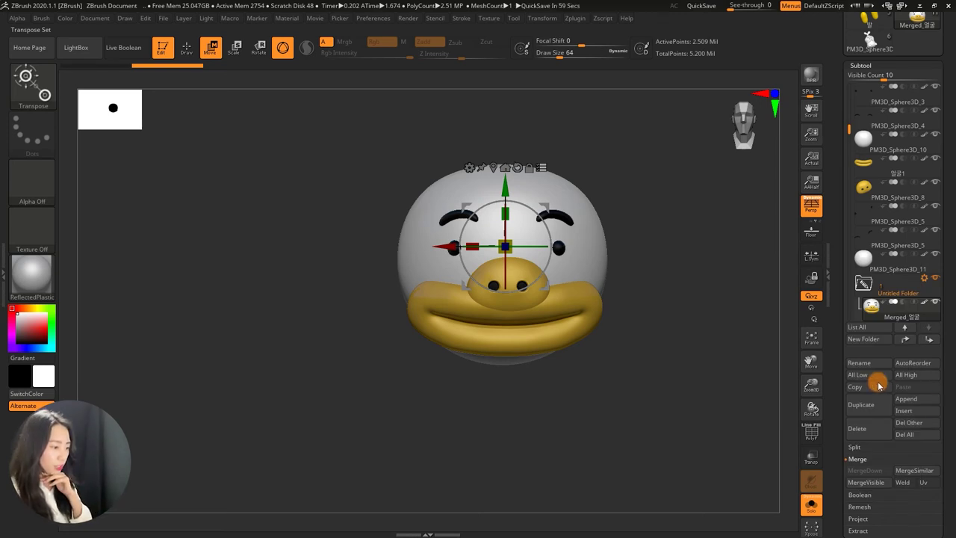
pyautogui.moveTo(842, 361); pyautogui.dragTo(855, 313)
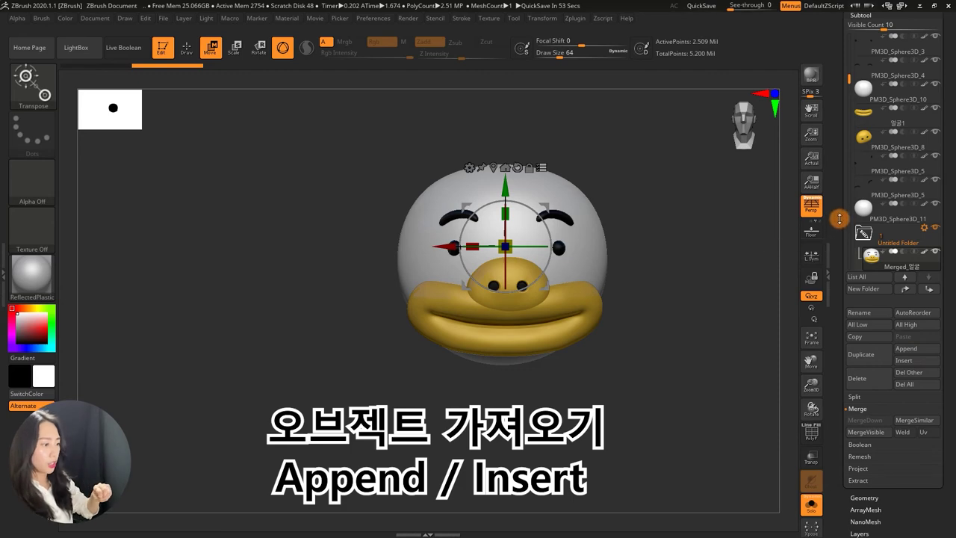
pyautogui.scroll(3, 832, 277)
pyautogui.scroll(2, 832, 281)
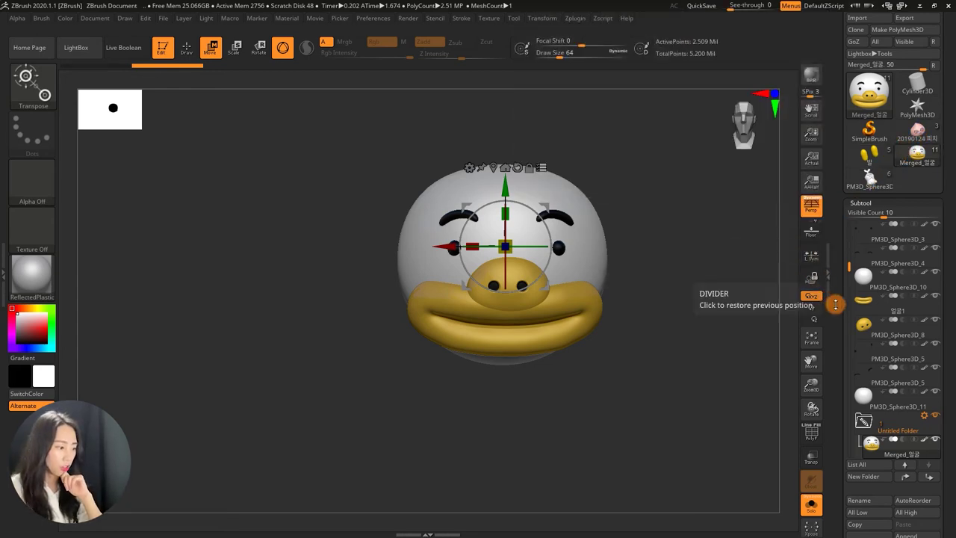
# Append the 20190124 피치 peach head model as a new subtool
pyautogui.scroll(-5, 839, 239)
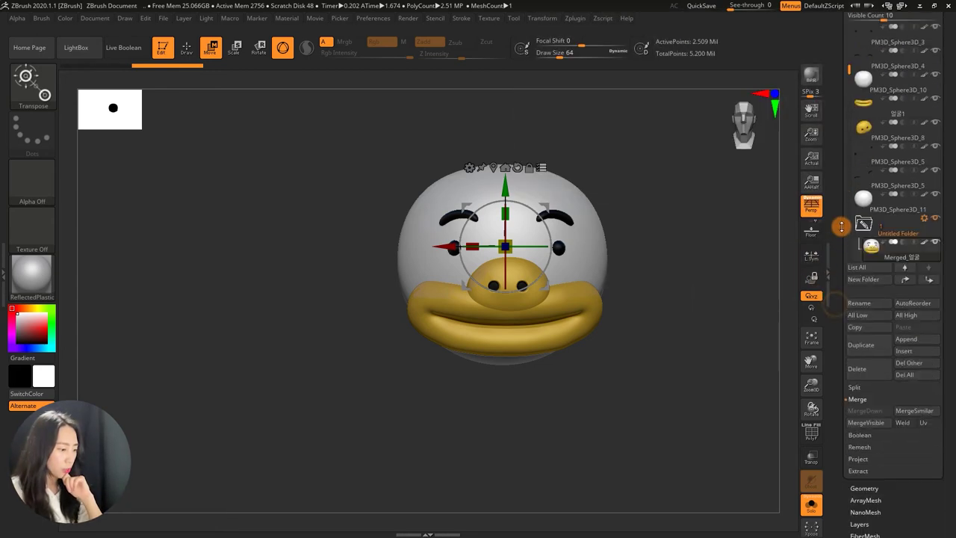
pyautogui.click(920, 342)
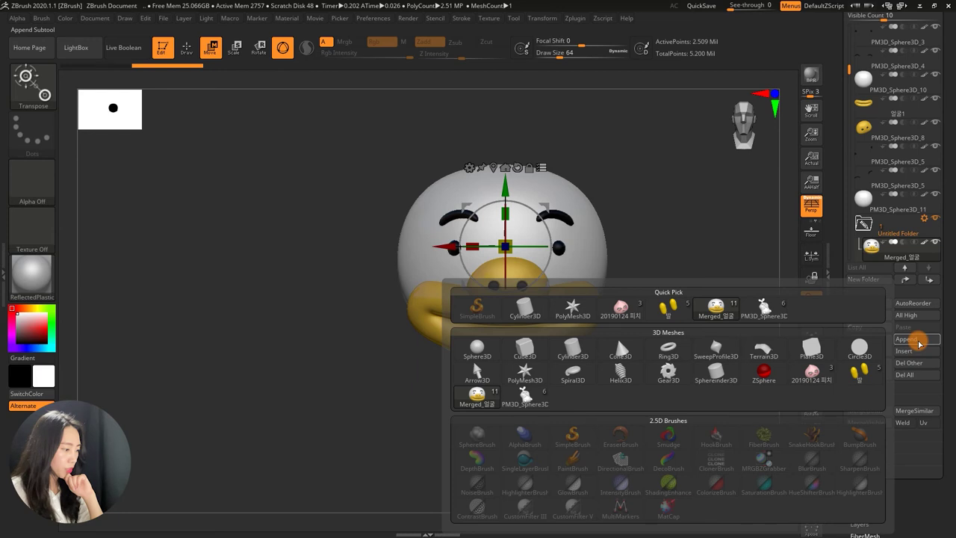
pyautogui.click(629, 308)
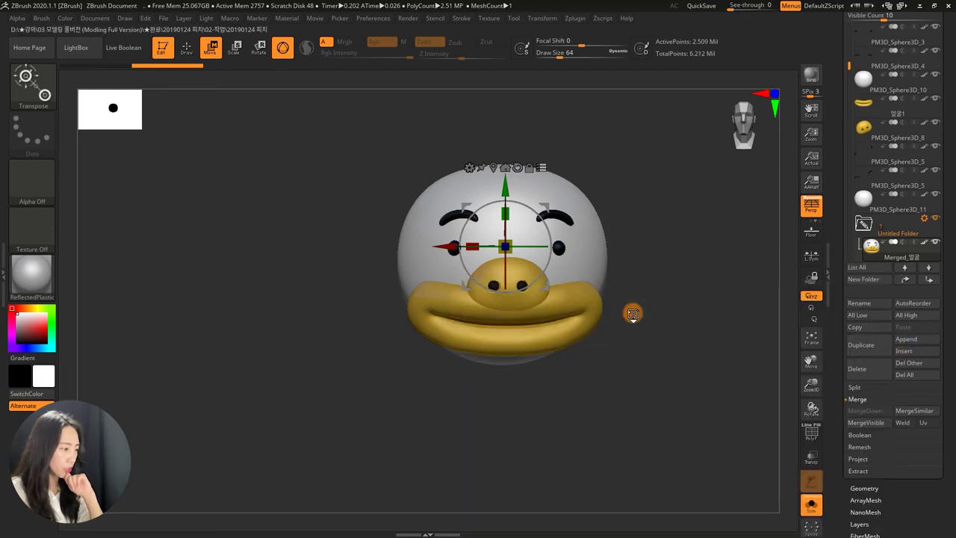
# Select the new 20190124 피치1 subtool and view it alone with Solo
pyautogui.moveTo(849, 56); pyautogui.dragTo(849, 118)
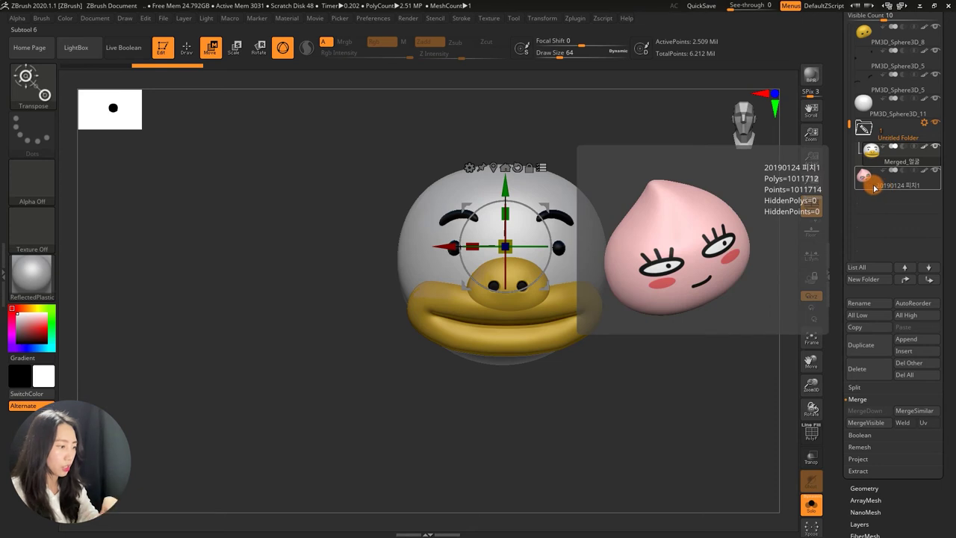
pyautogui.click(874, 187)
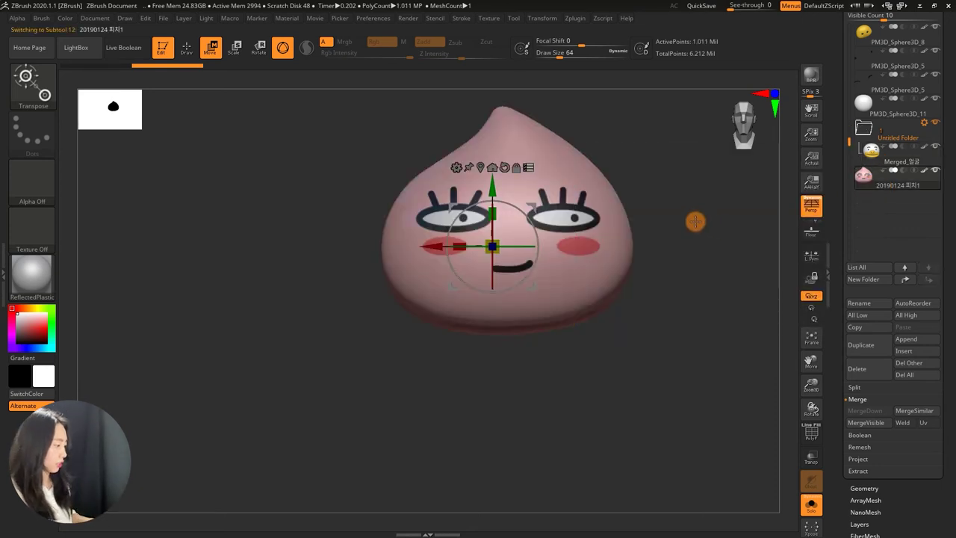
pyautogui.click(811, 503)
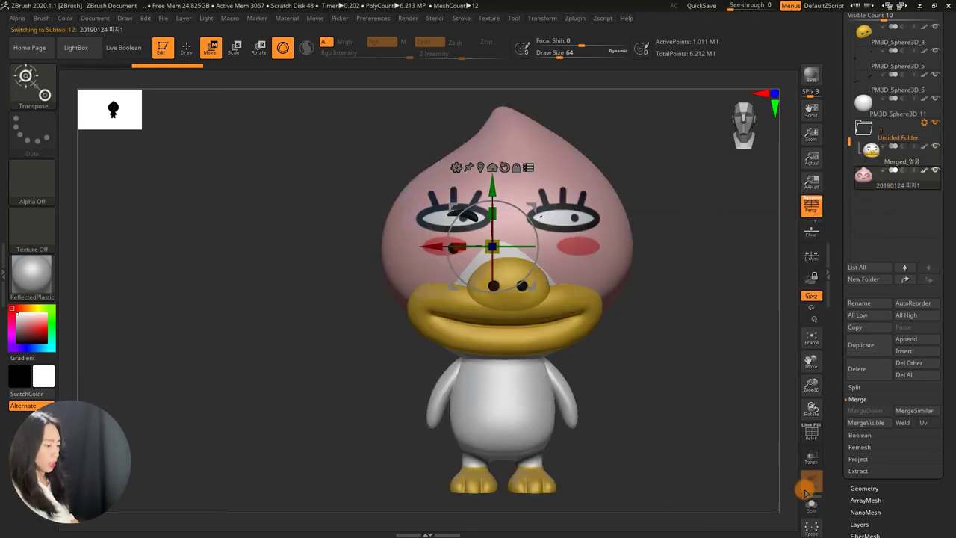
pyautogui.click(810, 501)
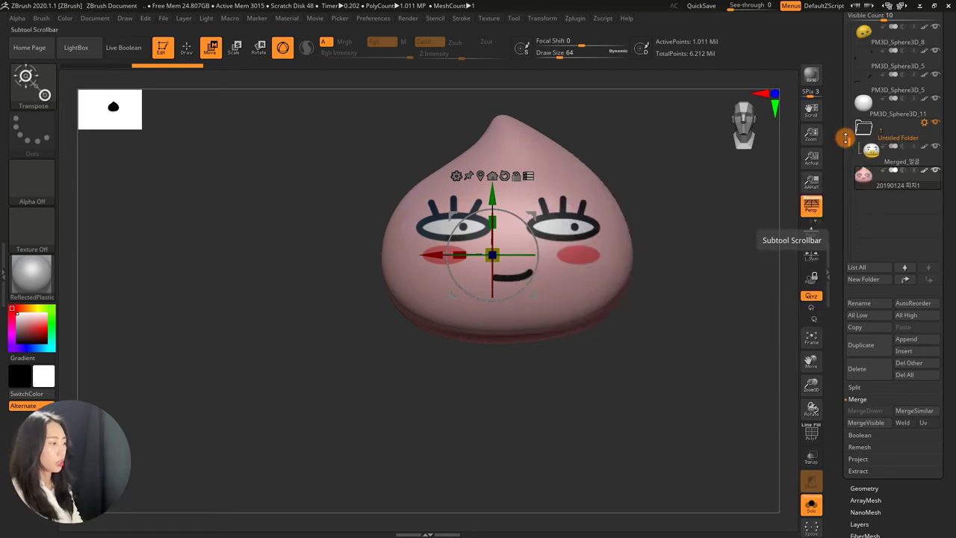
# Make the yellow nose PM3D_Sphere3D_8 the active subtool
pyautogui.click(869, 43)
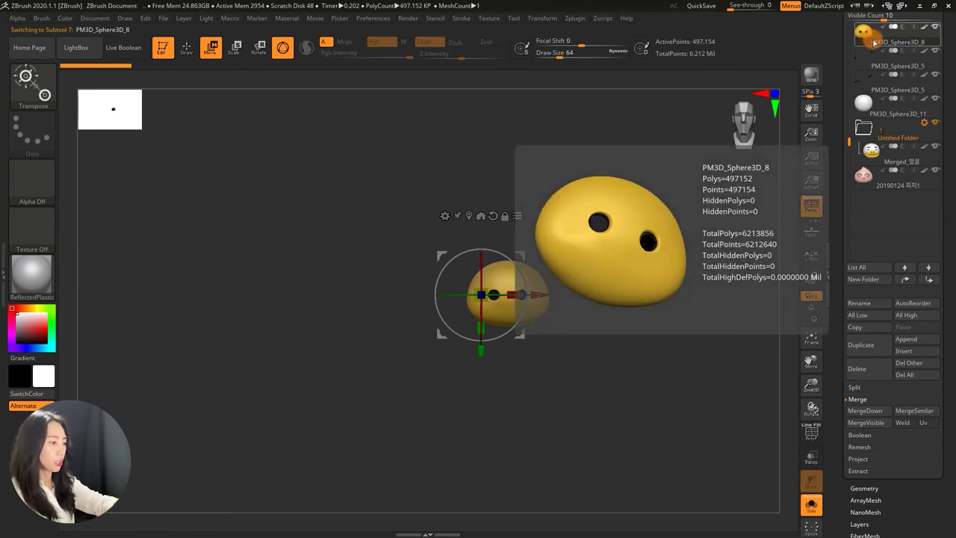
pyautogui.moveTo(896, 132)
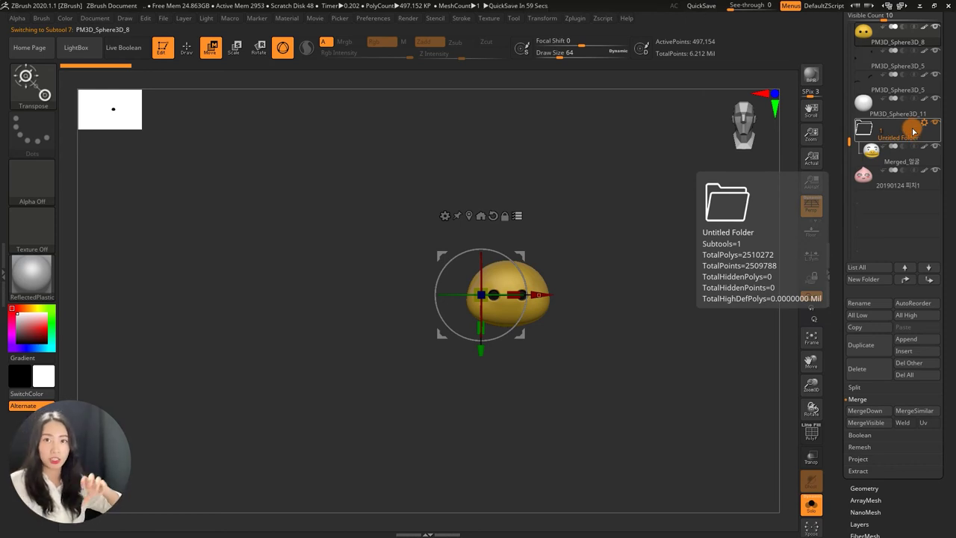
pyautogui.moveTo(863, 145)
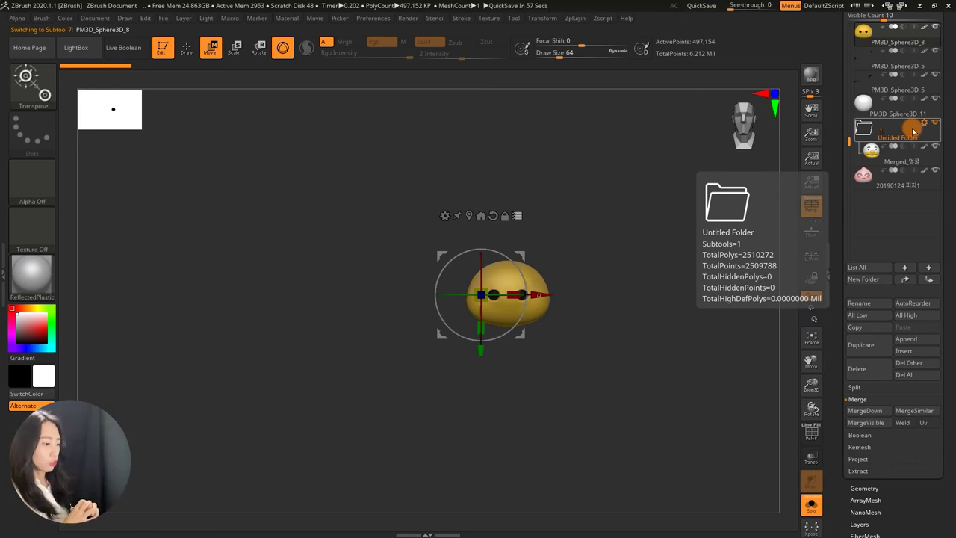
pyautogui.moveTo(849, 141)
pyautogui.mouseDown()
pyautogui.moveTo(849, 96)
pyautogui.moveTo(832, 146)
pyautogui.mouseUp()
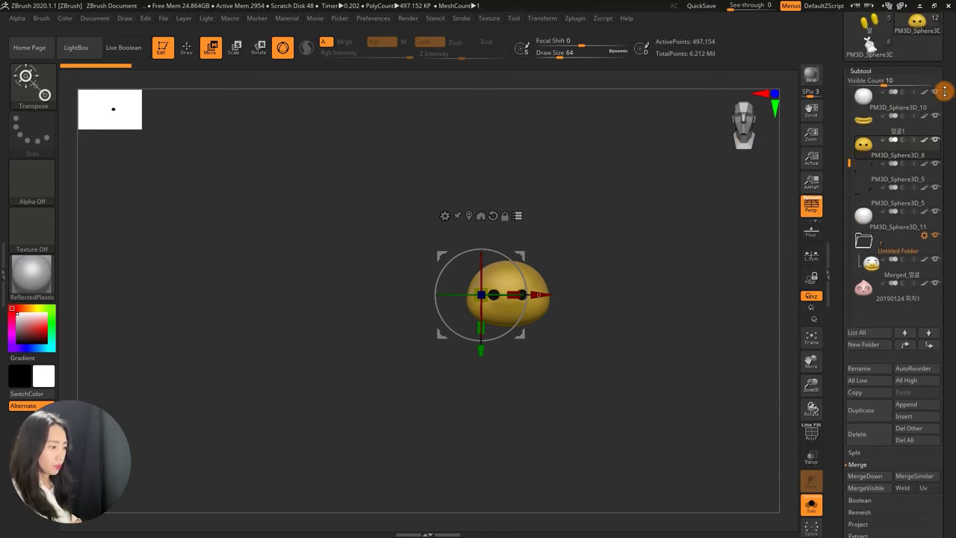
# Insert another copy of the 20190124 피치 peach head directly after the PM3D_Sphere3D_8 nose subtool
pyautogui.click(913, 420)
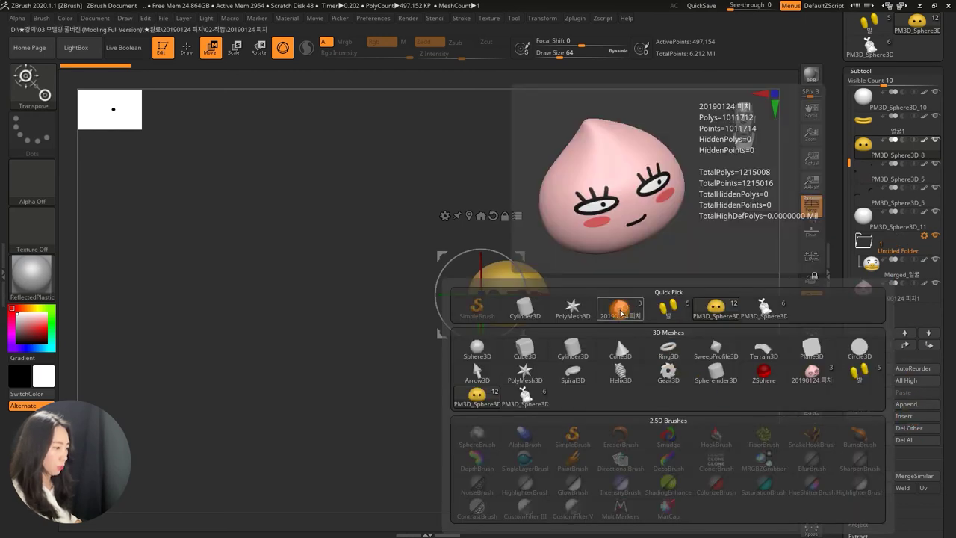
pyautogui.click(621, 312)
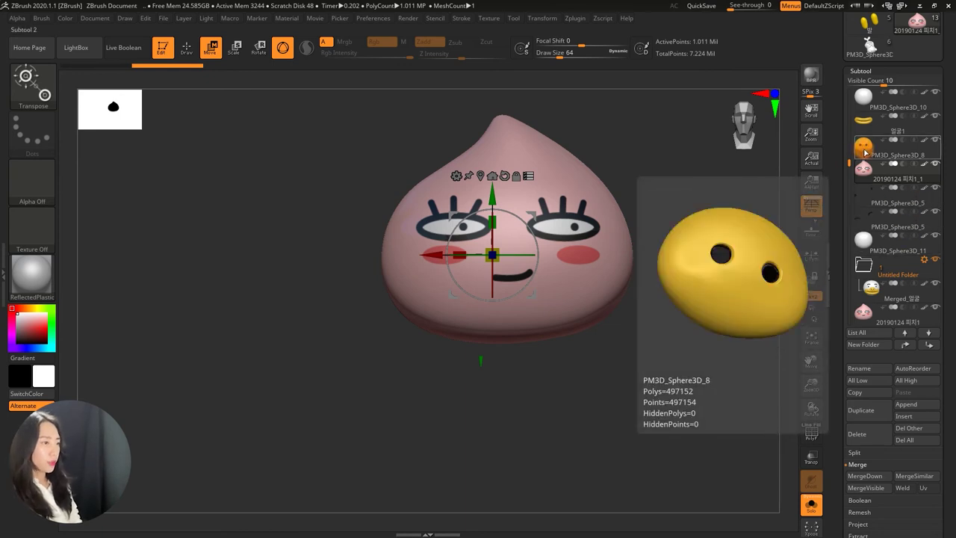
pyautogui.moveTo(837, 331); pyautogui.dragTo(836, 309)
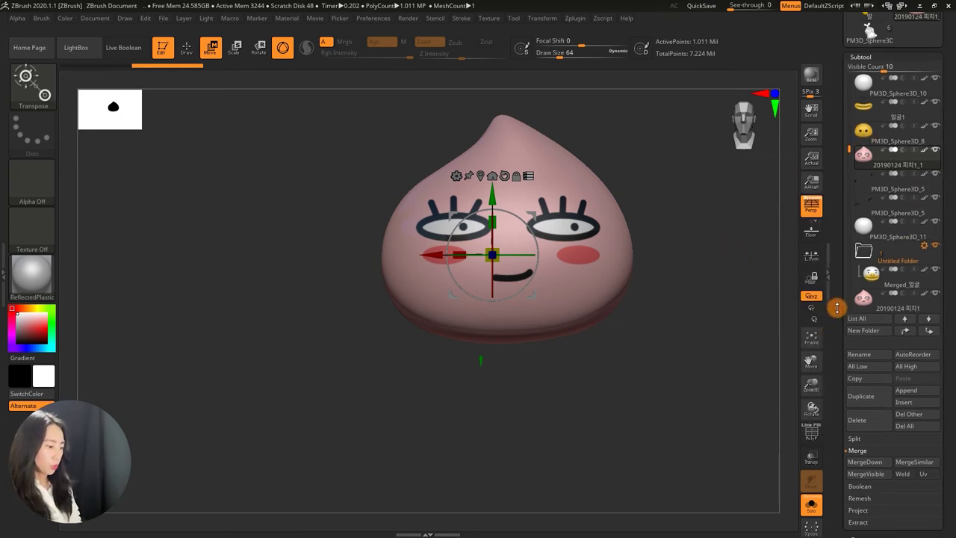
# Delete the duplicate 피치1_1 and the remaining peach head subtool, confirming each warning with OK
pyautogui.click(857, 423)
pyautogui.click(780, 441)
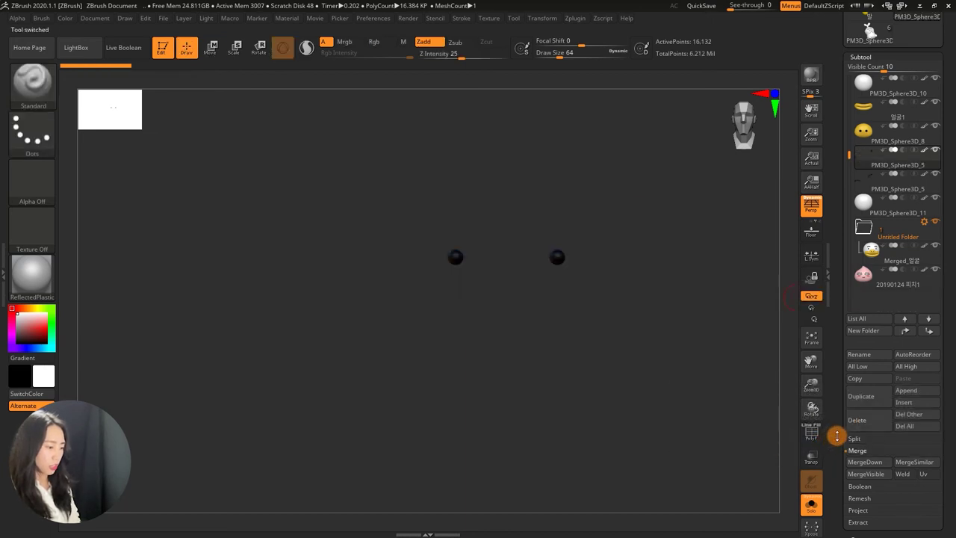
pyautogui.click(858, 273)
pyautogui.click(857, 420)
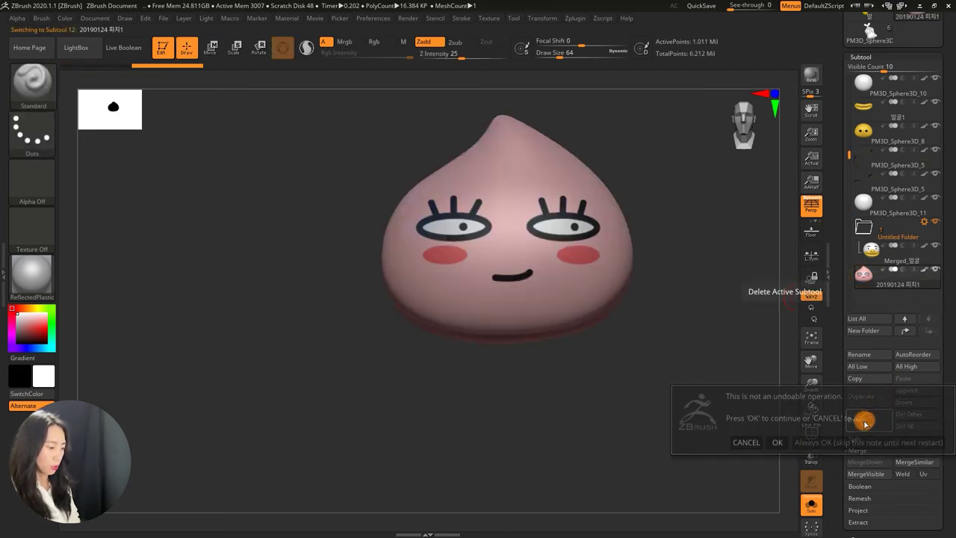
pyautogui.click(780, 441)
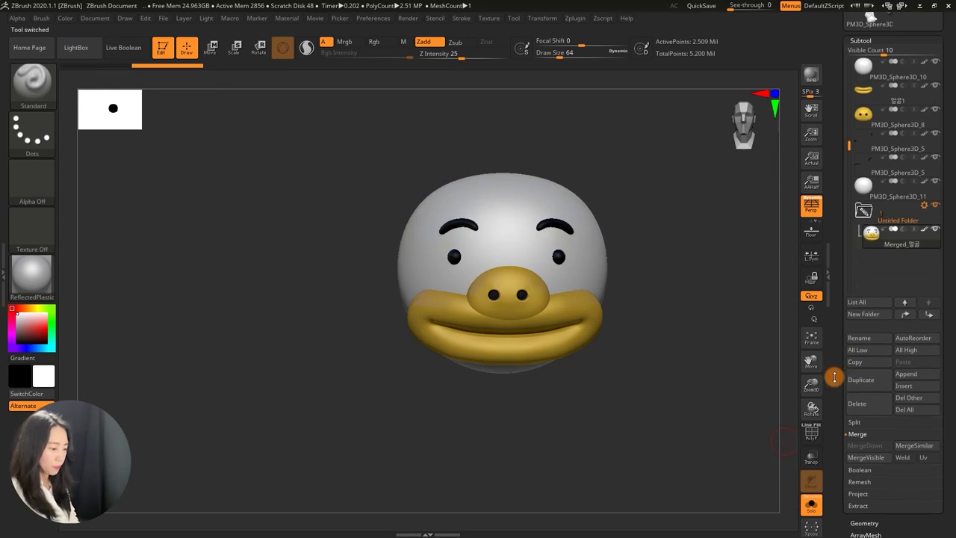
pyautogui.moveTo(838, 374)
pyautogui.mouseDown()
pyautogui.moveTo(834, 277)
pyautogui.moveTo(834, 289)
pyautogui.mouseUp()
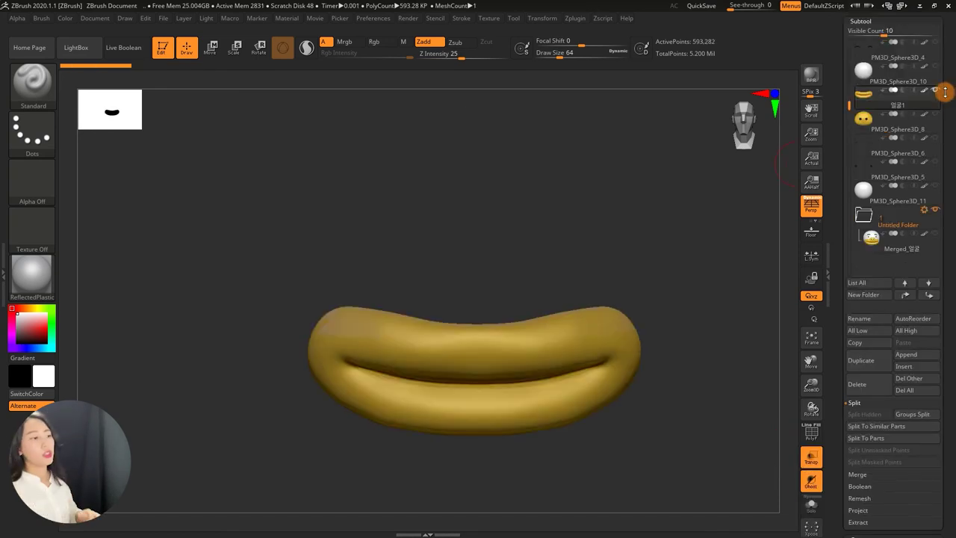
# Toggle subtool eye icons until every duck part shows, then select the PM3D_Sphere3D_8 yellow nose
pyautogui.click(933, 46)
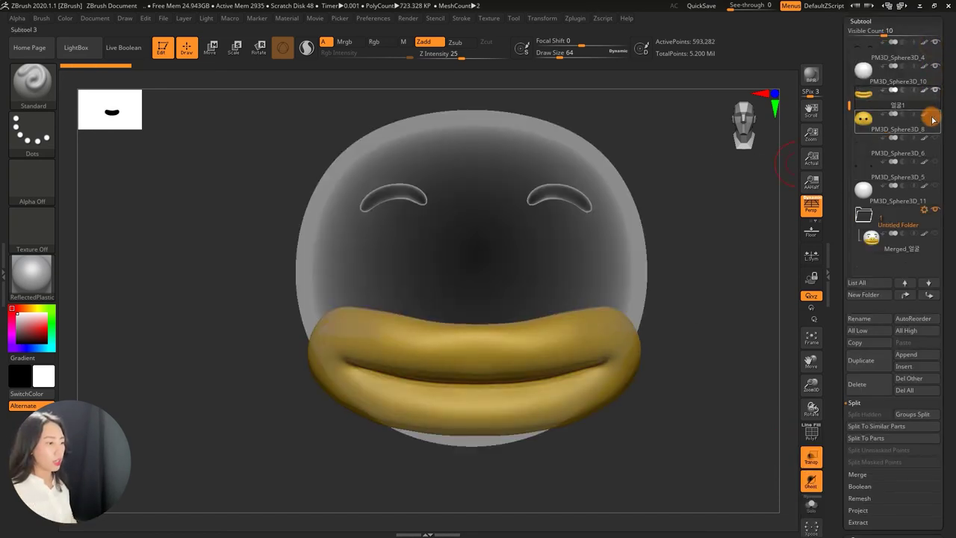
pyautogui.click(885, 132)
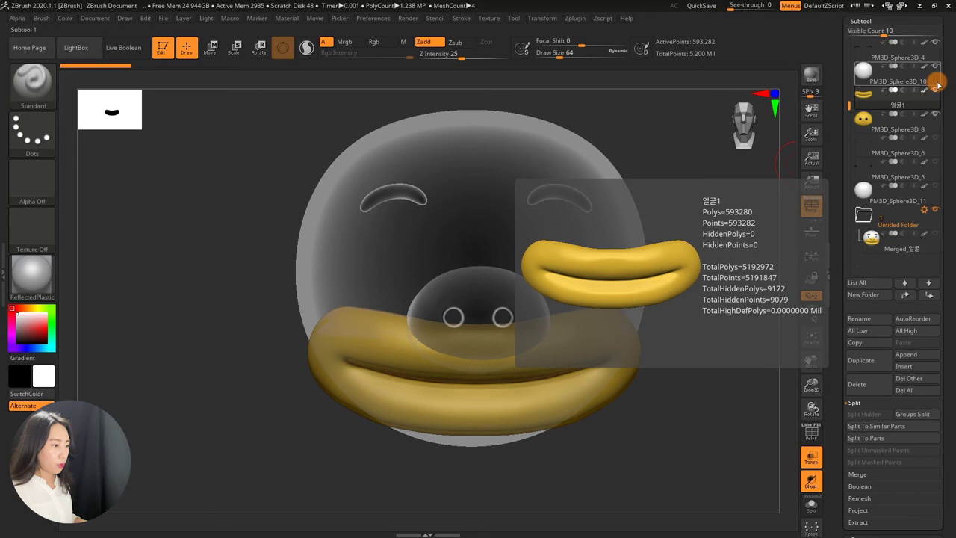
pyautogui.keyDown('shift'); pyautogui.click(933, 116); pyautogui.keyUp('shift')
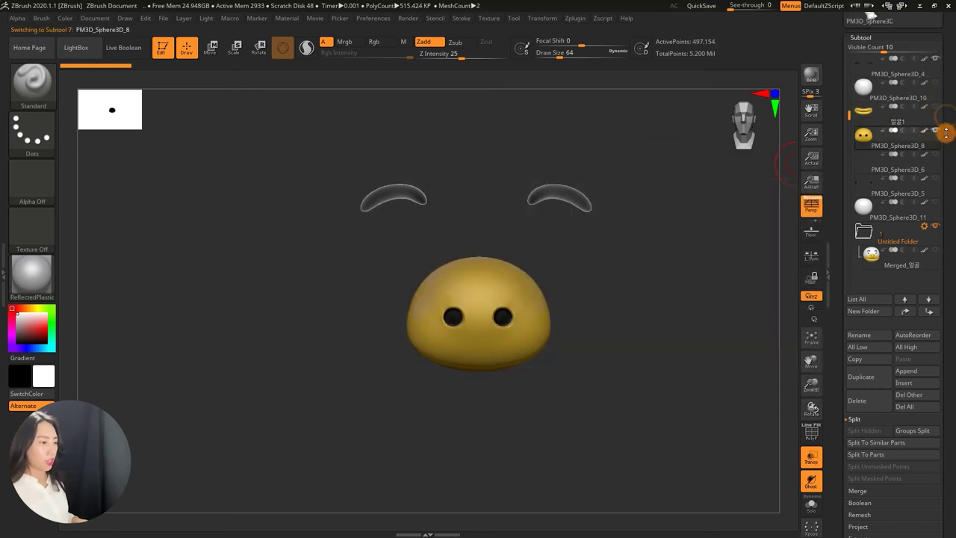
pyautogui.click(934, 102)
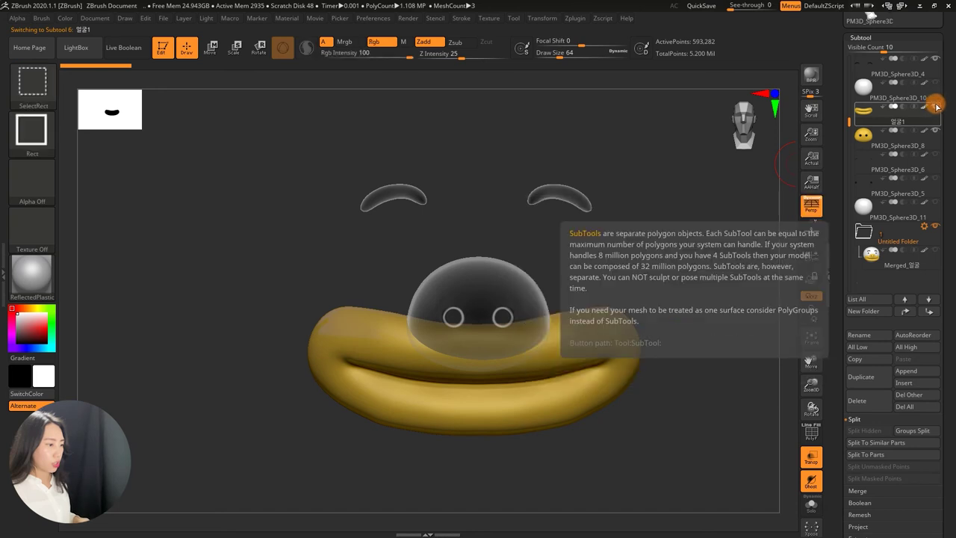
pyautogui.keyDown('shift'); pyautogui.click(934, 106); pyautogui.keyUp('shift')
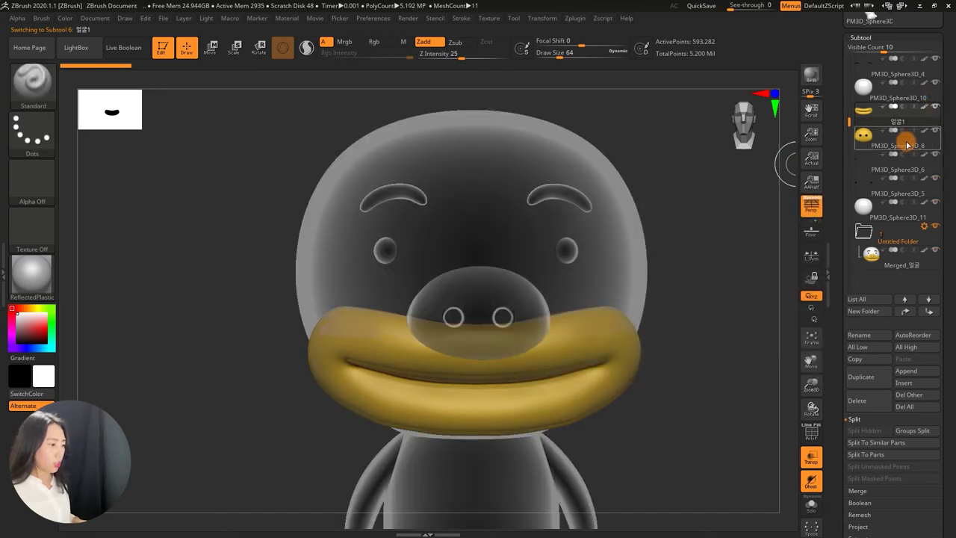
pyautogui.click(899, 141)
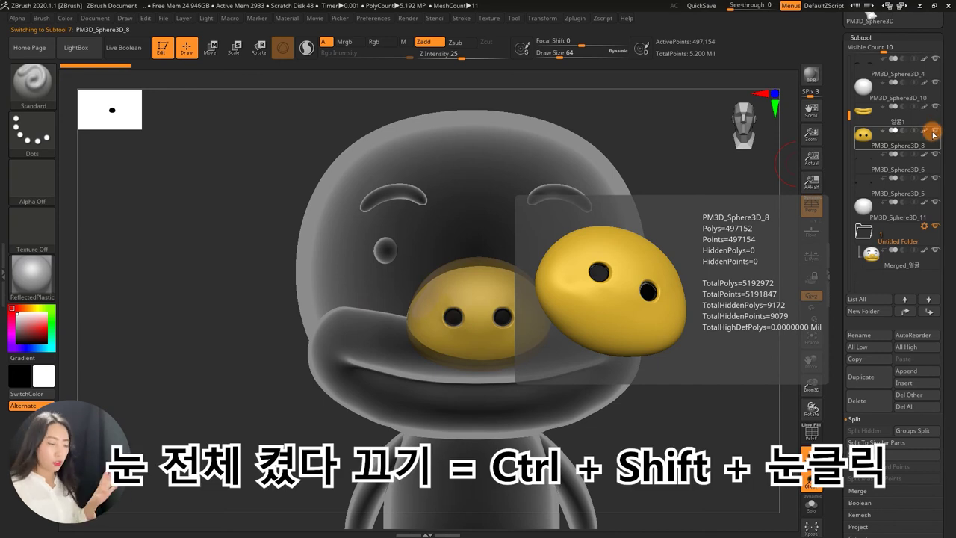
# Solo the yellow nose with a Ctrl+Shift click on its eye icon and inspect it
pyautogui.hotkey('ctrl', 'shift')
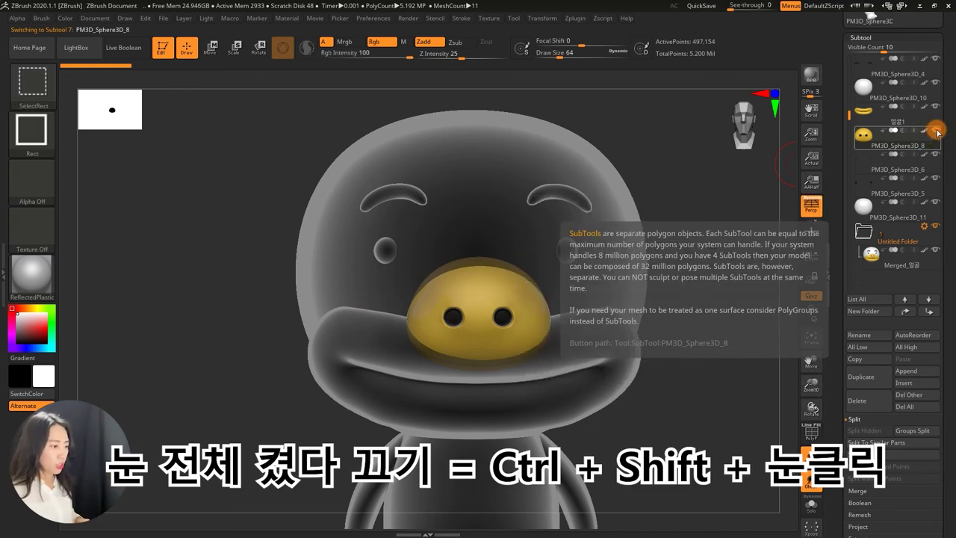
pyautogui.keyDown('ctrl'); pyautogui.keyDown('shift'); pyautogui.click(937, 131); pyautogui.keyUp('shift'); pyautogui.keyUp('ctrl')
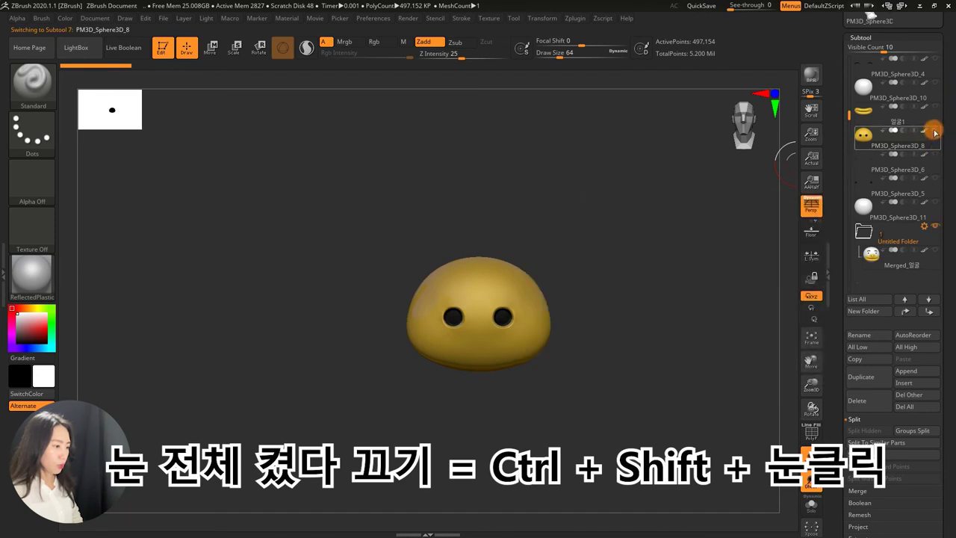
pyautogui.moveTo(592, 293); pyautogui.dragTo(642, 286)
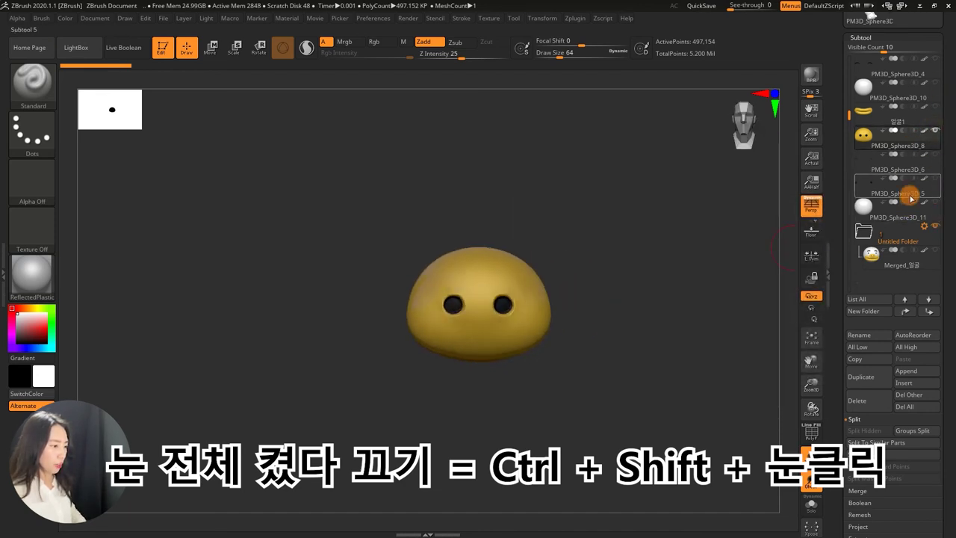
pyautogui.click(934, 178)
pyautogui.click(933, 139)
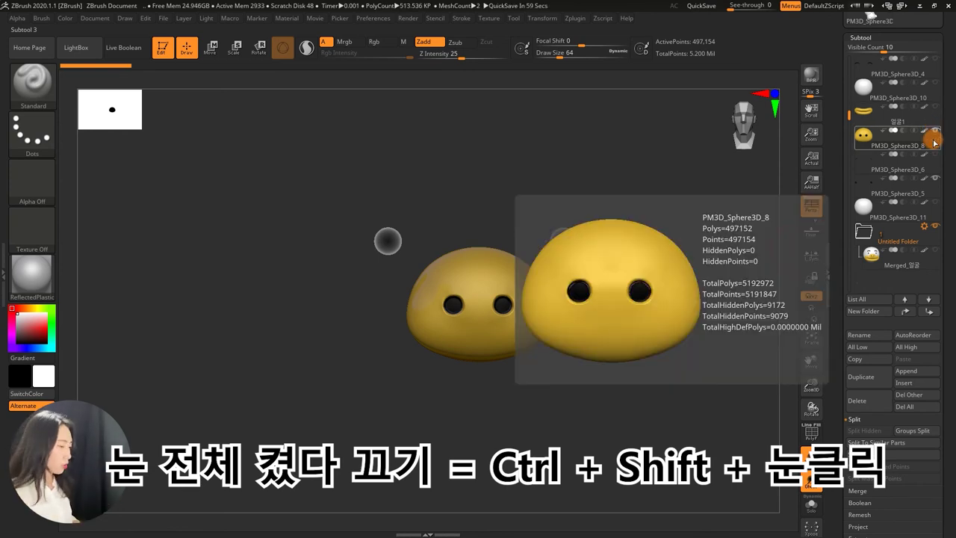
# Show all duck parts again and frame the whole body with F
pyautogui.hotkey('ctrl', 'shift')
pyautogui.keyDown('ctrl'); pyautogui.keyDown('shift'); pyautogui.click(934, 132); pyautogui.keyUp('shift'); pyautogui.keyUp('ctrl')
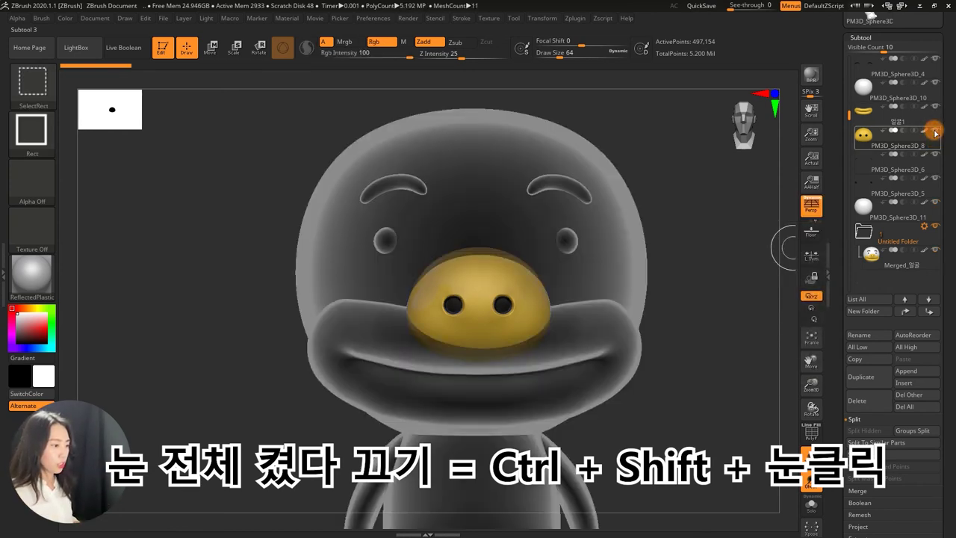
pyautogui.press('f')
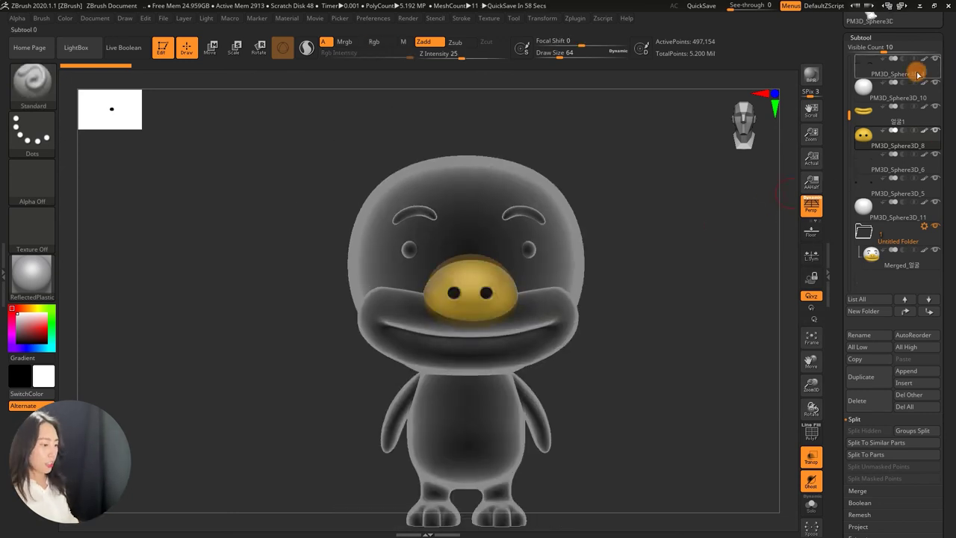
pyautogui.moveTo(838, 240); pyautogui.dragTo(838, 209)
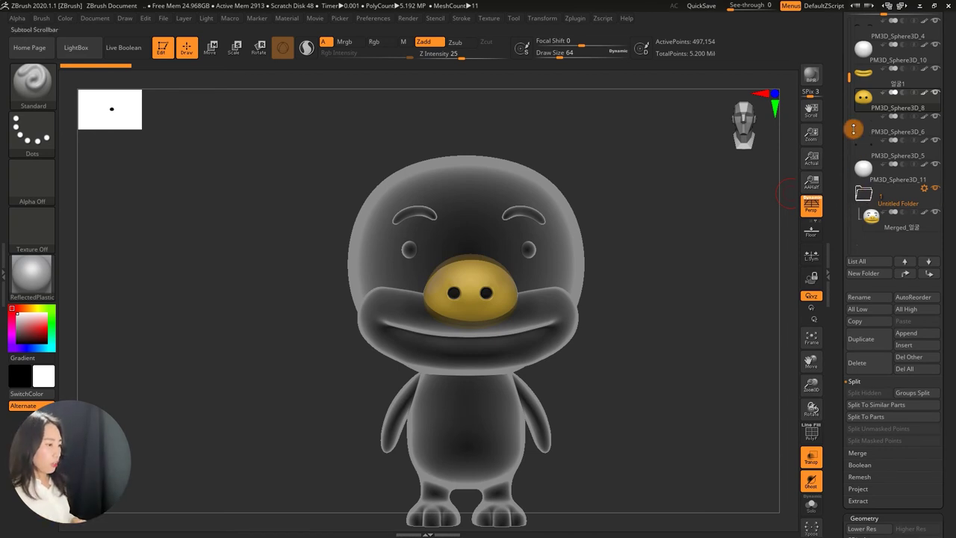
pyautogui.moveTo(840, 113); pyautogui.dragTo(839, 158)
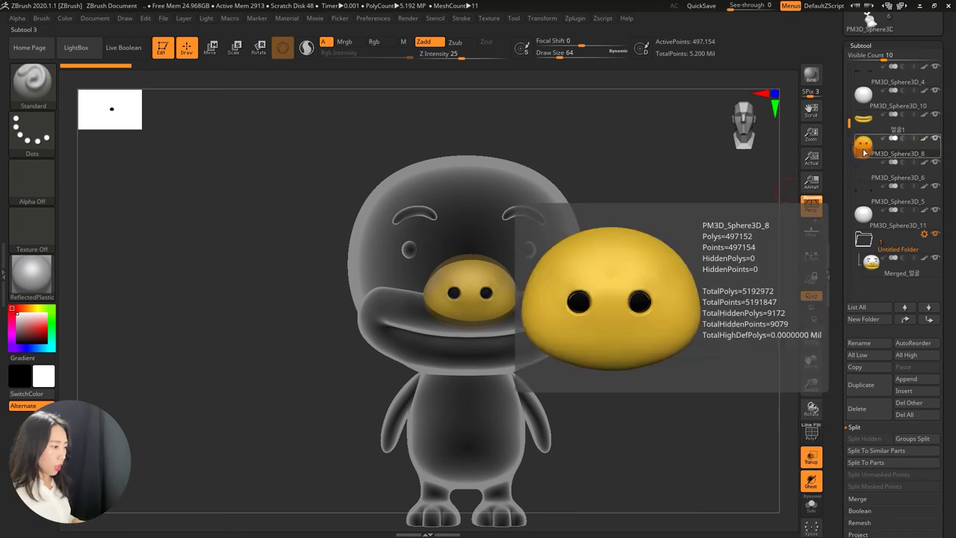
# Select and solo the 얼굴1 mouth subtool, then show the PM3D_Sphere3D_8 dome beside it
pyautogui.click(863, 118)
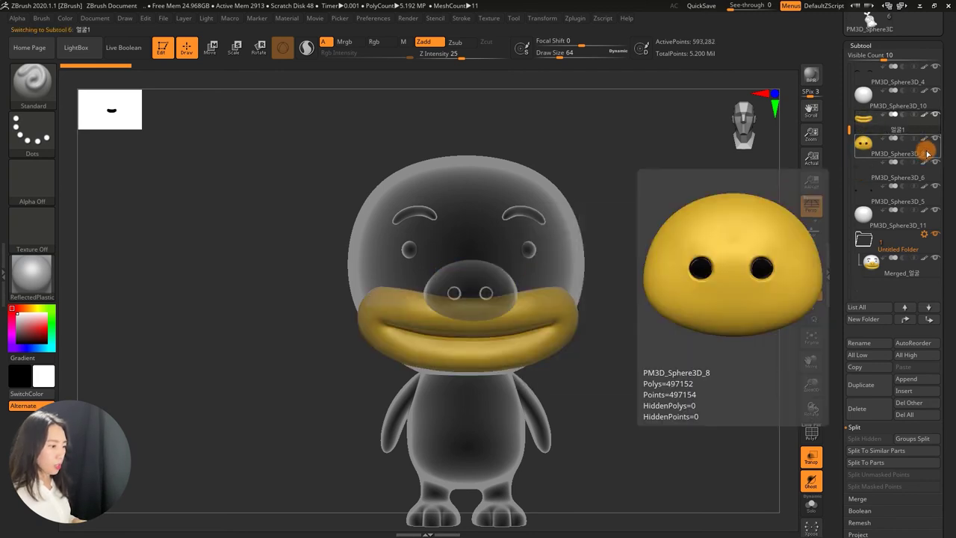
pyautogui.keyDown('ctrl'); pyautogui.keyDown('shift'); pyautogui.click(934, 139); pyautogui.keyUp('shift'); pyautogui.keyUp('ctrl')
pyautogui.click(935, 139)
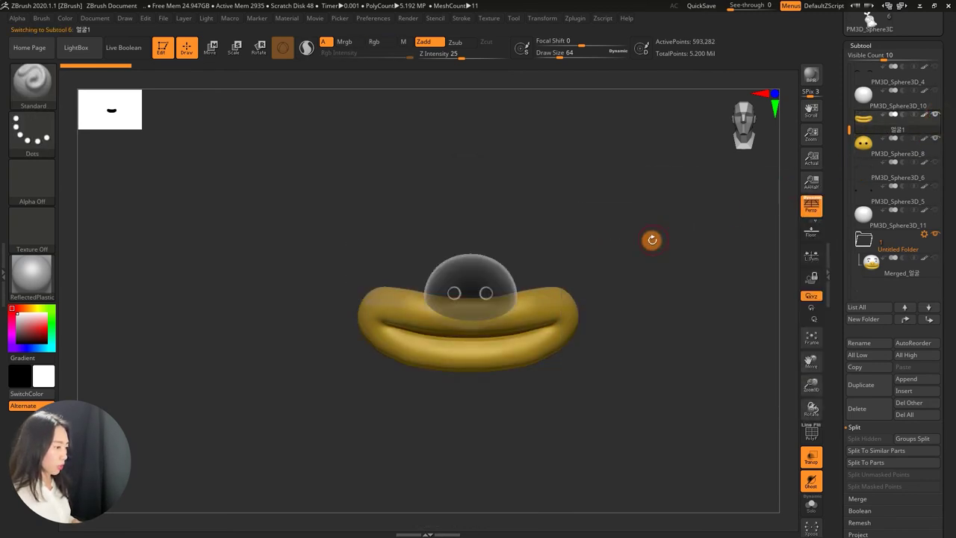
pyautogui.keyDown('alt'); pyautogui.moveTo(640, 235); pyautogui.dragTo(694, 283); pyautogui.keyUp('alt')
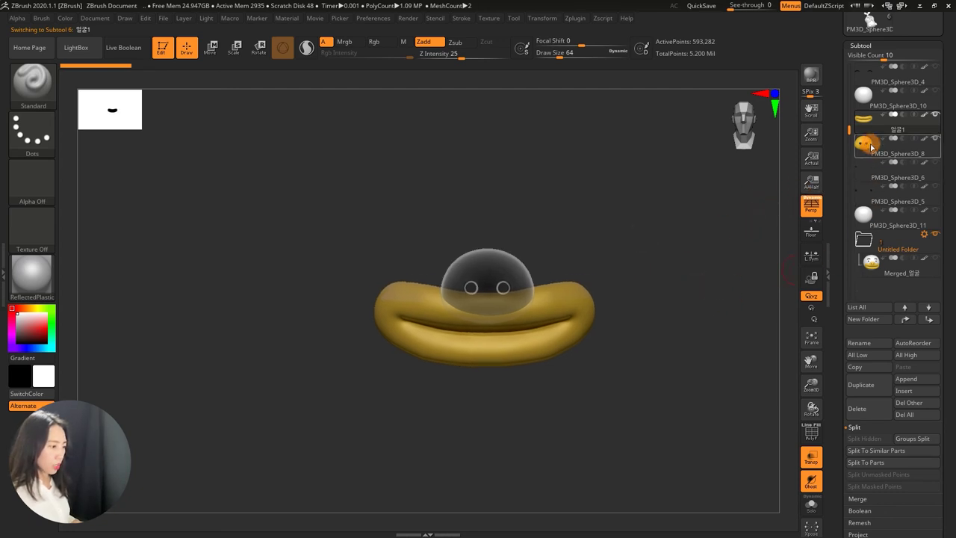
# Select the yellow dome and Ctrl+Shift slice it into left and right halves
pyautogui.moveTo(864, 144)
pyautogui.click(858, 153)
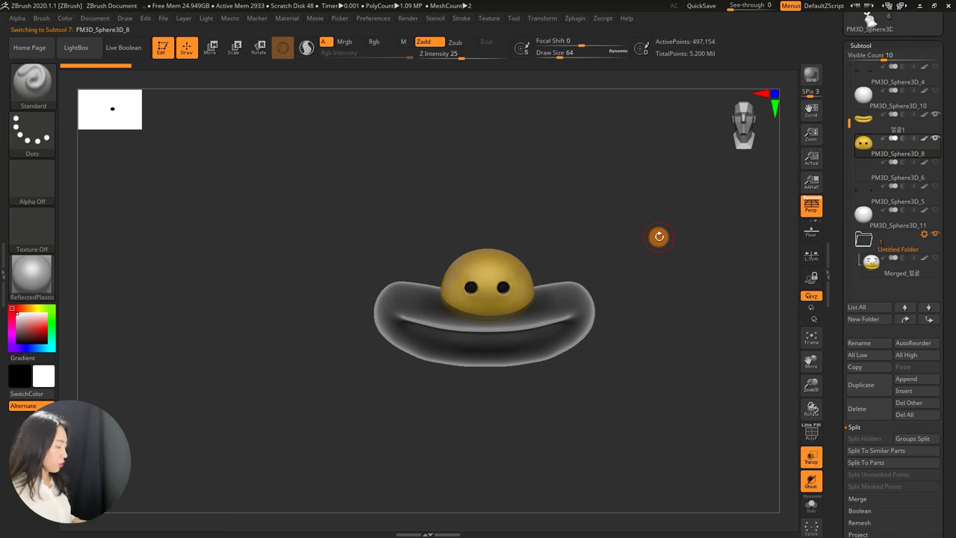
pyautogui.keyDown('ctrl'); pyautogui.keyDown('shift'); pyautogui.moveTo(591, 207); pyautogui.dragTo(493, 340); pyautogui.keyUp('shift'); pyautogui.keyUp('ctrl')
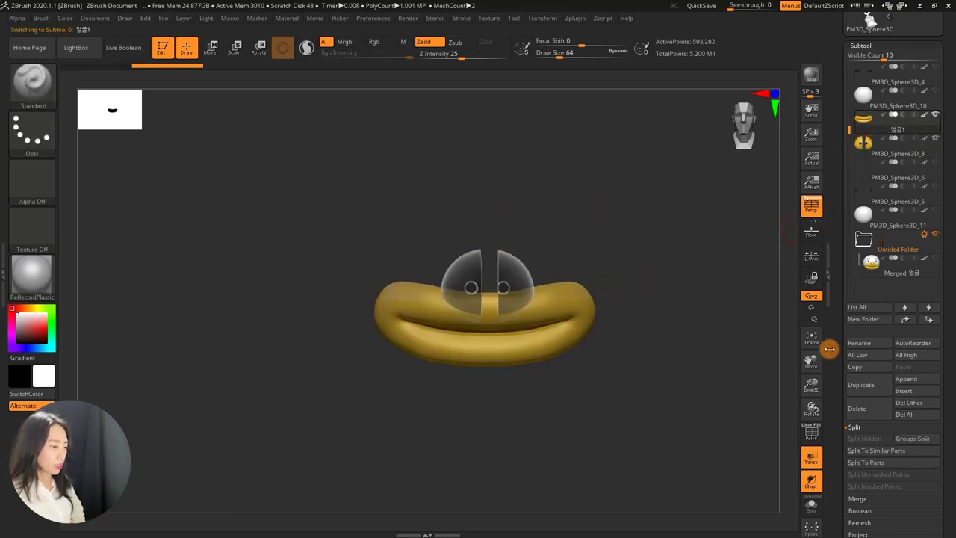
pyautogui.moveTo(838, 452); pyautogui.dragTo(859, 415)
pyautogui.click(858, 418)
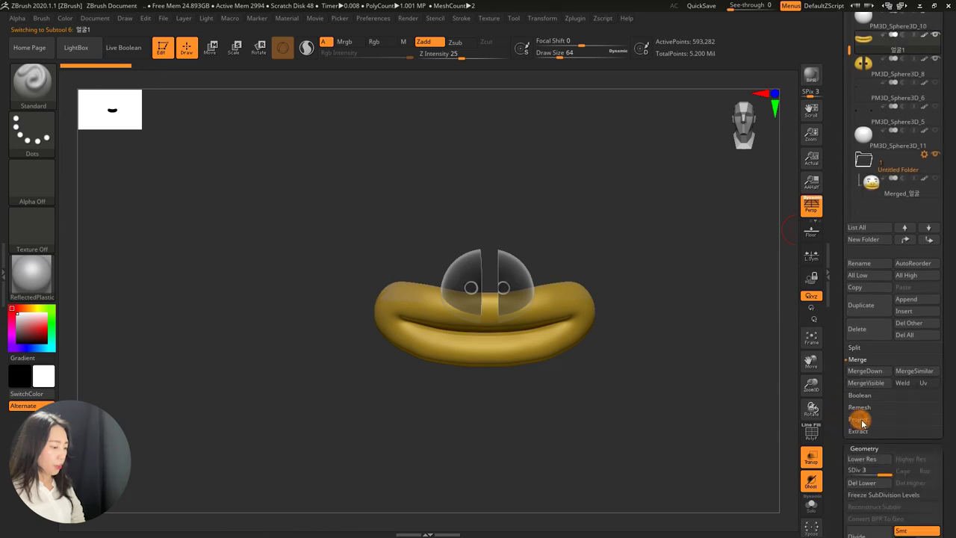
# Attempt MergeDown, then select PM3D_Sphere3D_8 and unhide its sliced middle strip
pyautogui.click(864, 370)
pyautogui.click(782, 394)
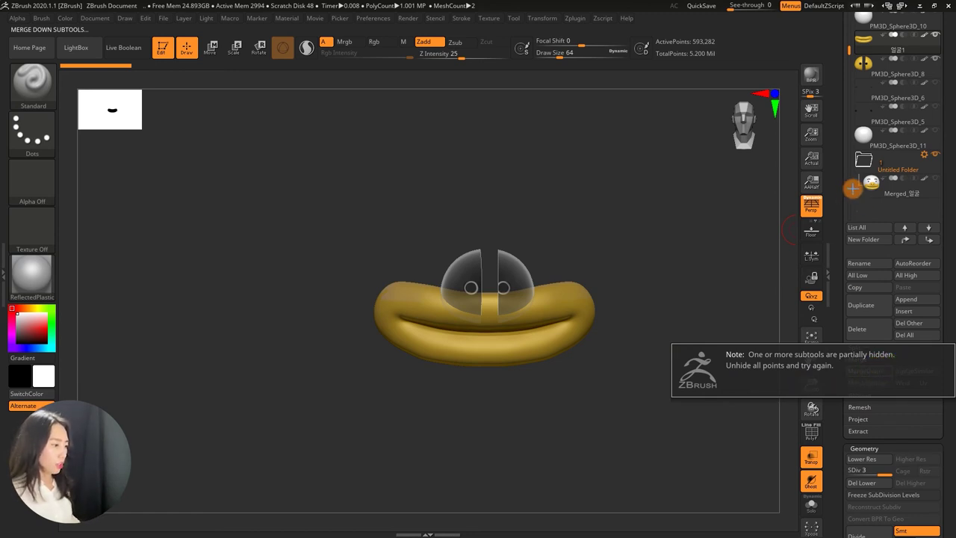
pyautogui.click(874, 75)
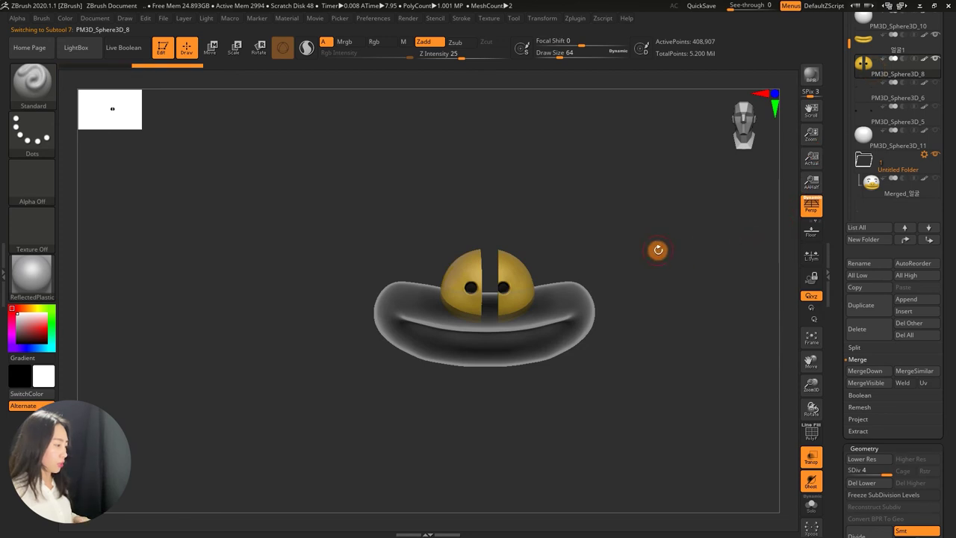
pyautogui.keyDown('ctrl'); pyautogui.keyDown('shift'); pyautogui.click(627, 199); pyautogui.keyUp('shift'); pyautogui.keyUp('ctrl')
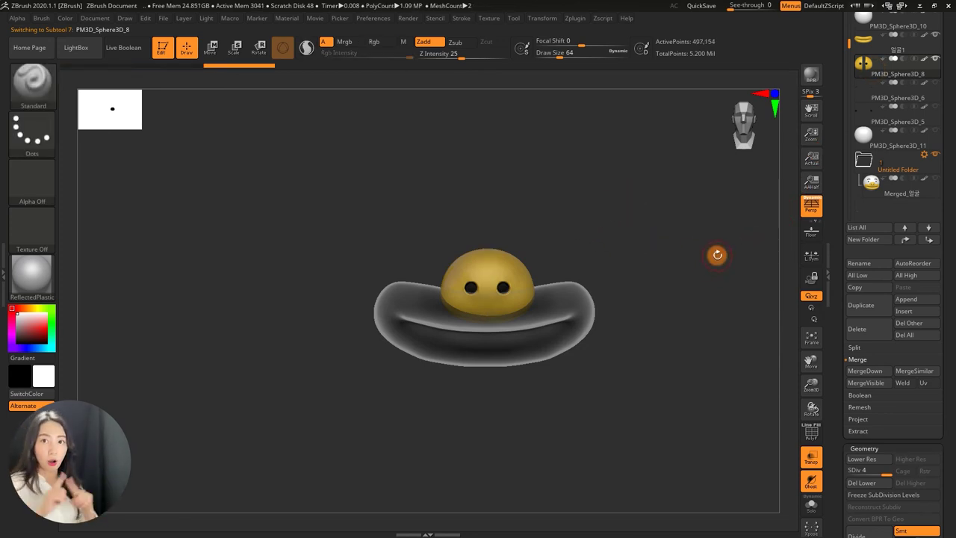
# Reselect 얼굴1 and MergeDown it into the yellow dome, confirming with OK
pyautogui.click(862, 41)
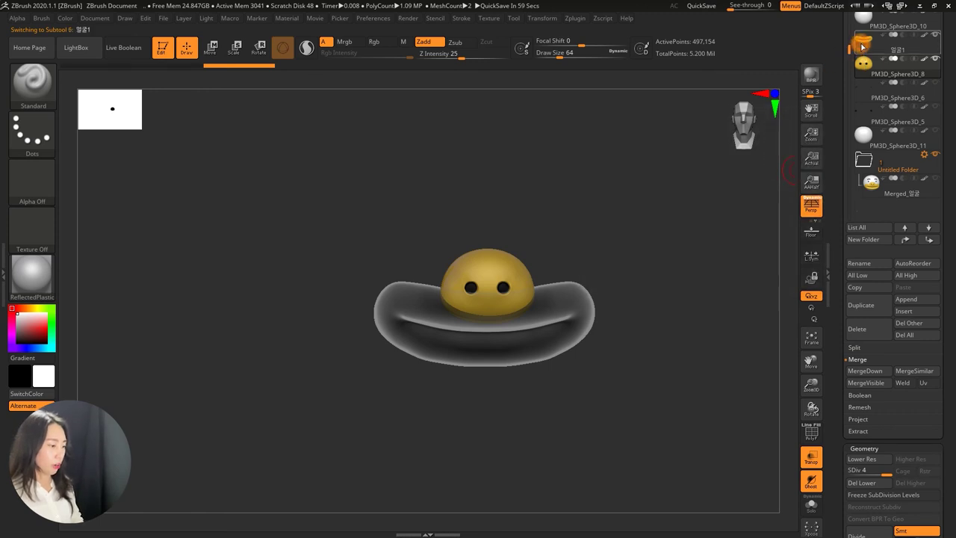
pyautogui.click(863, 370)
pyautogui.click(774, 391)
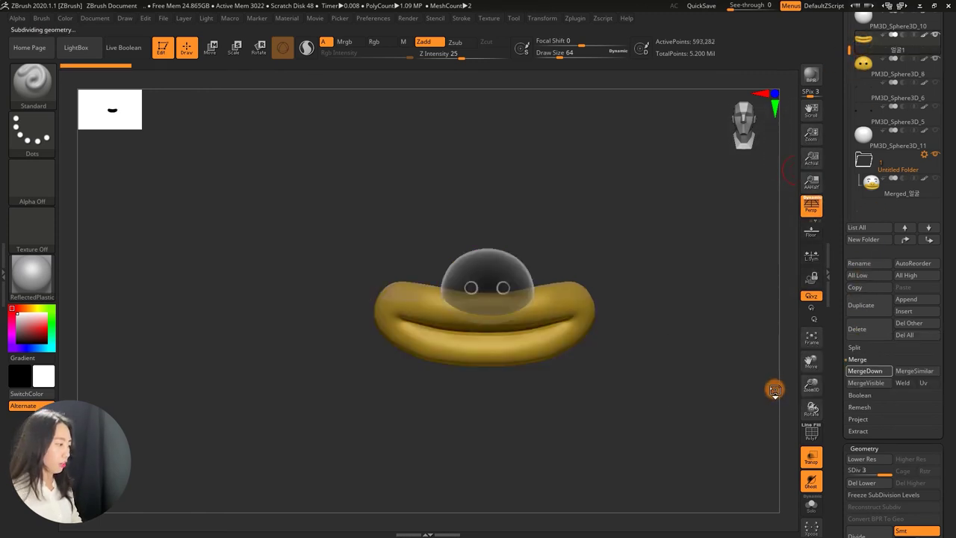
pyautogui.moveTo(668, 284); pyautogui.dragTo(679, 284)
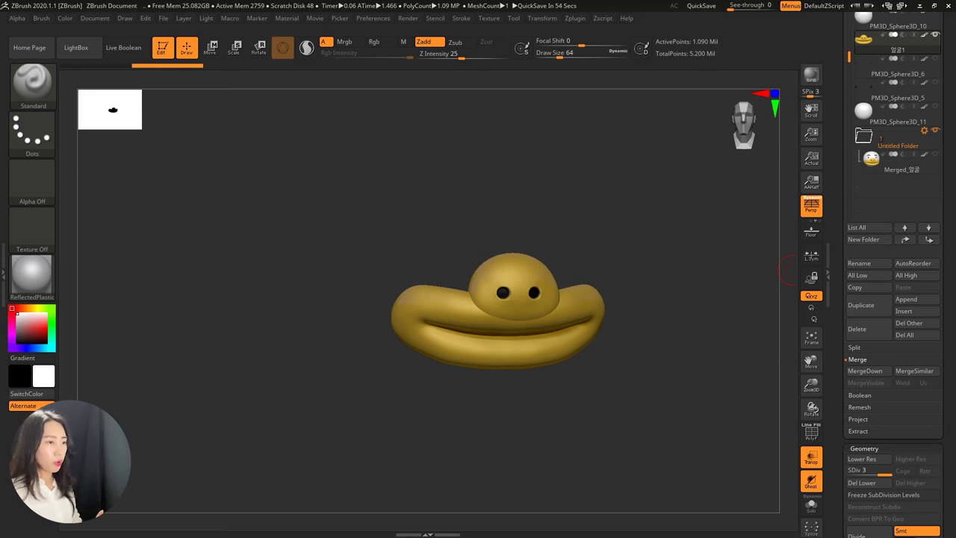
# Select the PM3D_Sphere3D_5 eye spheres and hide the right sphere with a Ctrl+Shift selection rectangle
pyautogui.scroll(1, 836, 254)
pyautogui.scroll(2, 896, 187)
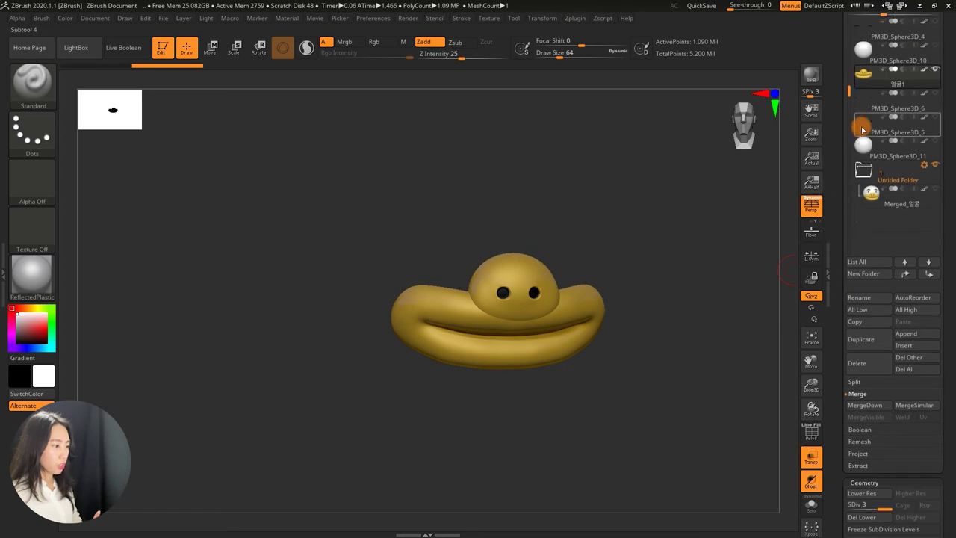
pyautogui.click(896, 125)
pyautogui.keyDown('alt'); pyautogui.moveTo(671, 240); pyautogui.dragTo(657, 235); pyautogui.keyUp('alt')
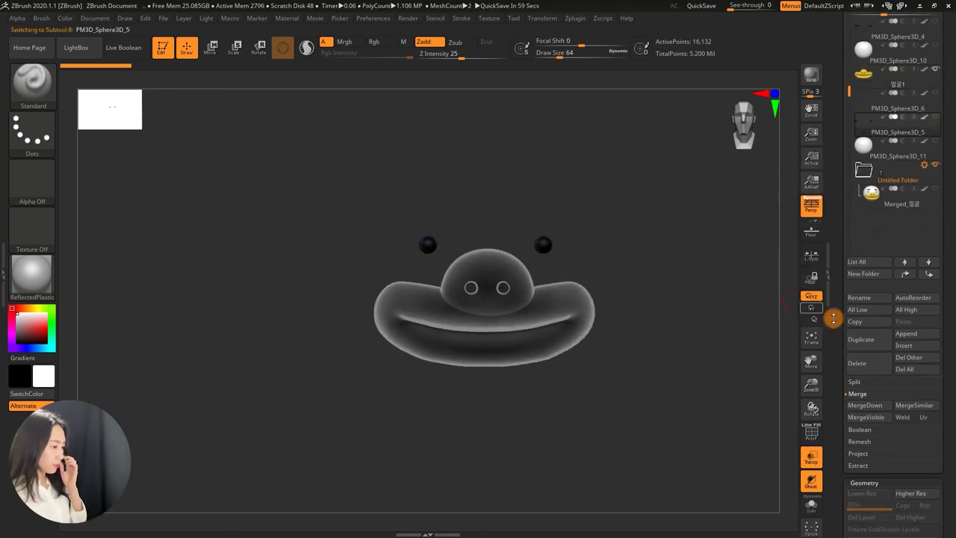
pyautogui.moveTo(833, 325); pyautogui.dragTo(832, 309)
pyautogui.moveTo(763, 322)
pyautogui.mouseDown()
pyautogui.moveTo(598, 192)
pyautogui.moveTo(520, 269)
pyautogui.mouseUp()
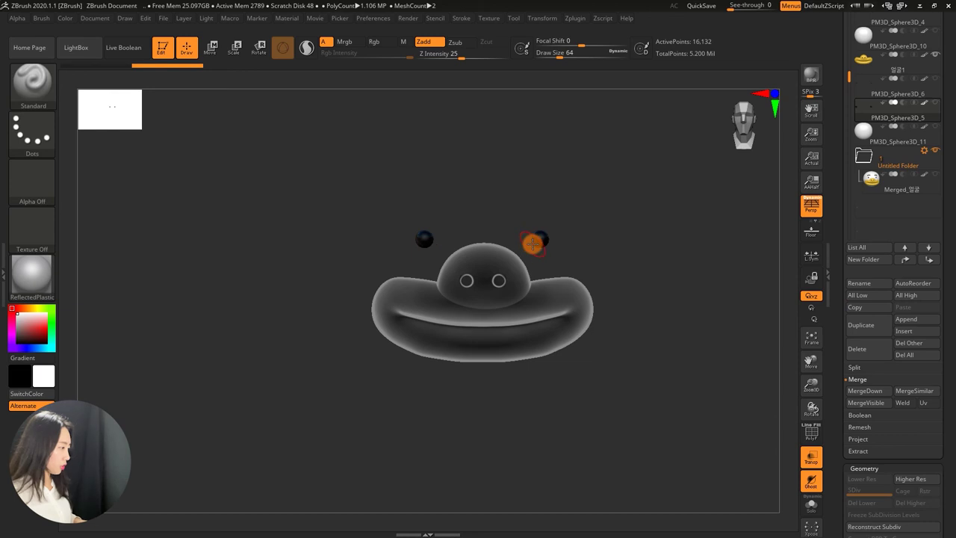
pyautogui.keyDown('ctrl'); pyautogui.keyDown('shift'); pyautogui.moveTo(576, 199); pyautogui.dragTo(523, 271); pyautogui.keyUp('shift'); pyautogui.keyUp('ctrl')
pyautogui.keyDown('ctrl'); pyautogui.keyDown('alt'); pyautogui.keyDown('shift'); pyautogui.moveTo(573, 209); pyautogui.dragTo(523, 258); pyautogui.keyUp('shift'); pyautogui.keyUp('alt'); pyautogui.keyUp('ctrl')
# Delete the hidden right eye sphere, try mirroring the left eye, then undo the mirror
pyautogui.scroll(-10, 834, 380)
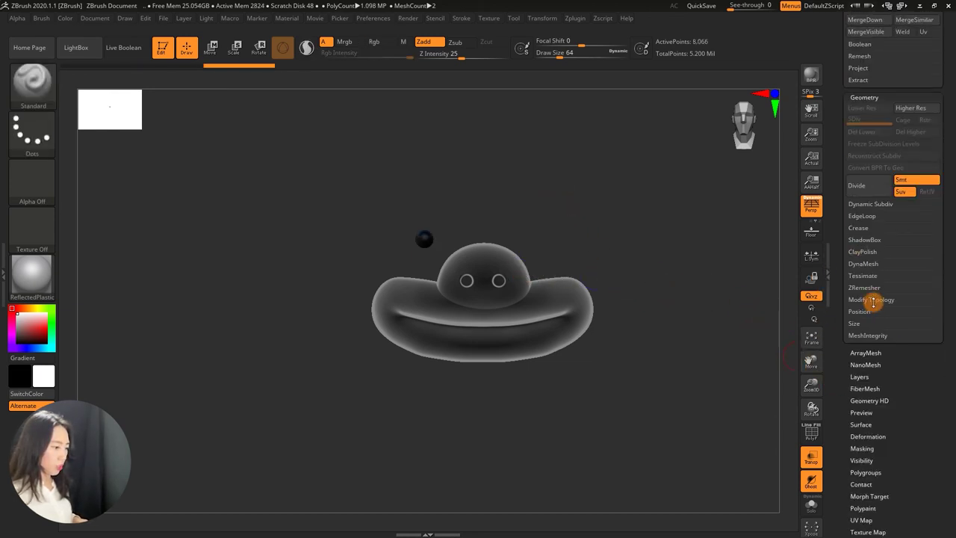
pyautogui.click(871, 298)
pyautogui.click(876, 349)
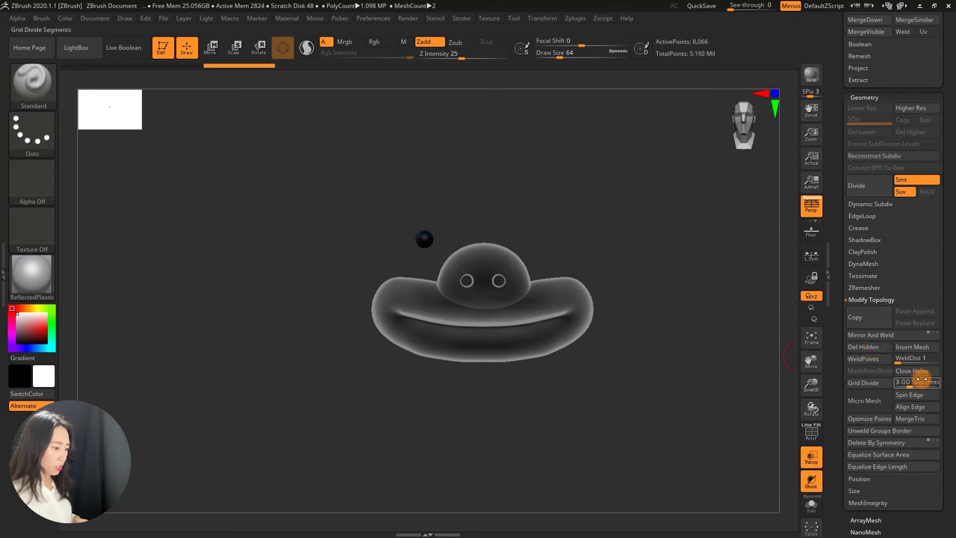
pyautogui.moveTo(946, 272); pyautogui.dragTo(942, 332)
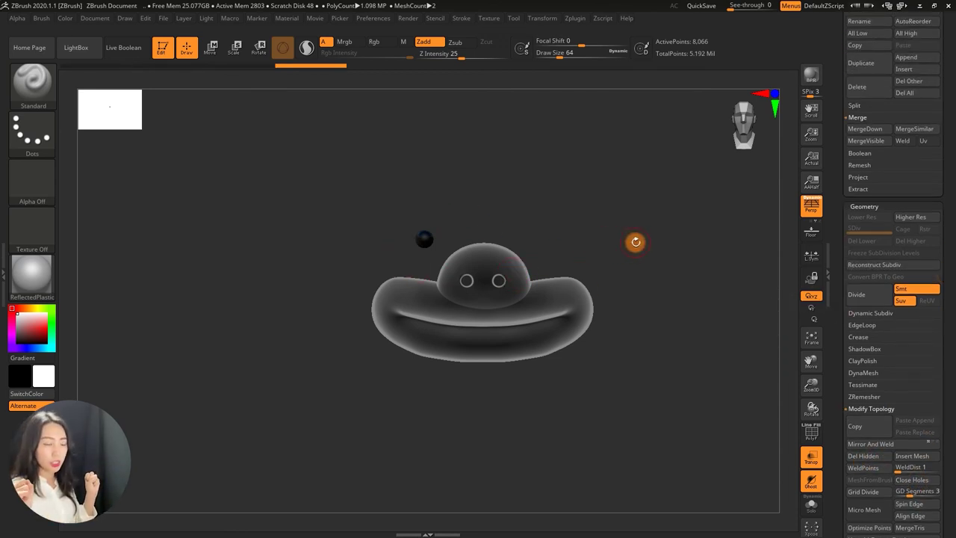
pyautogui.moveTo(844, 335); pyautogui.dragTo(836, 299)
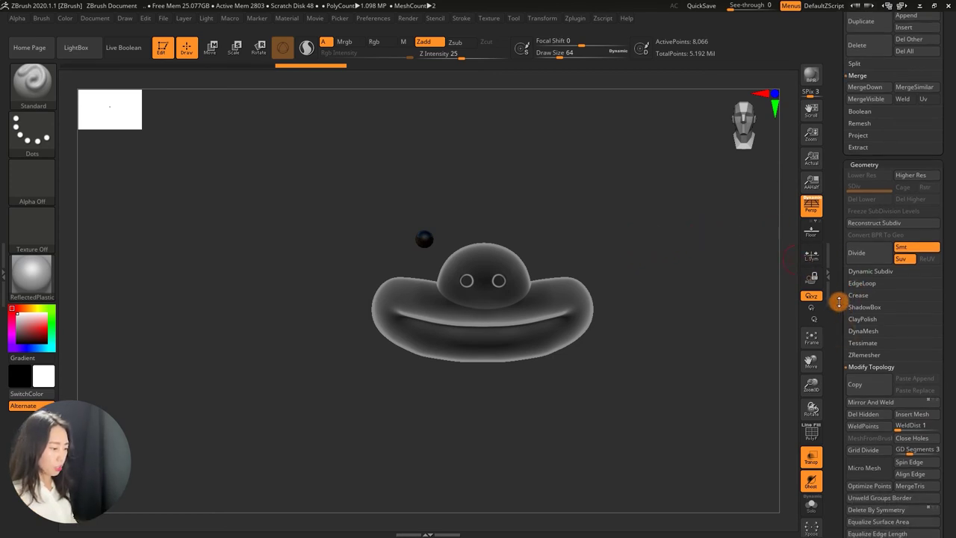
pyautogui.click(879, 405)
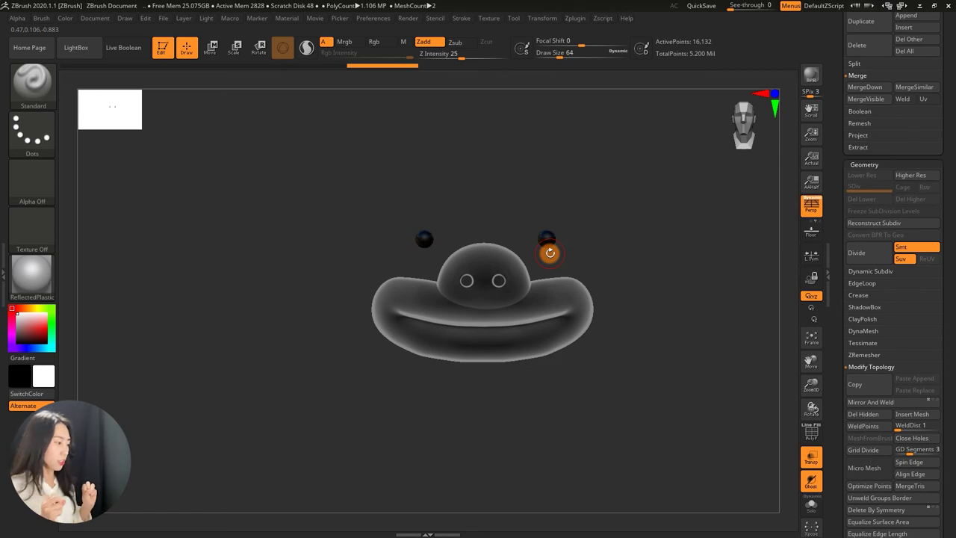
pyautogui.press('ctrl')
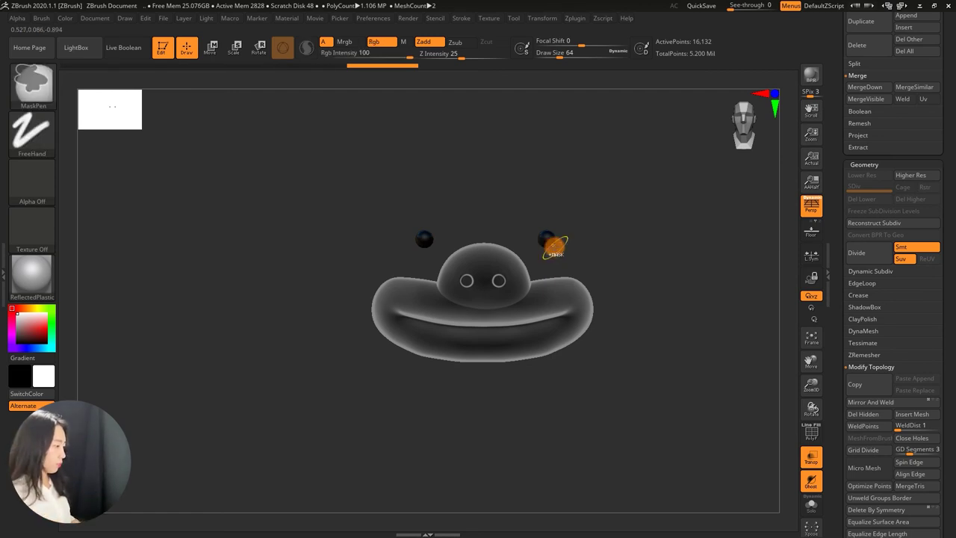
pyautogui.hotkey('ctrl', 'z')
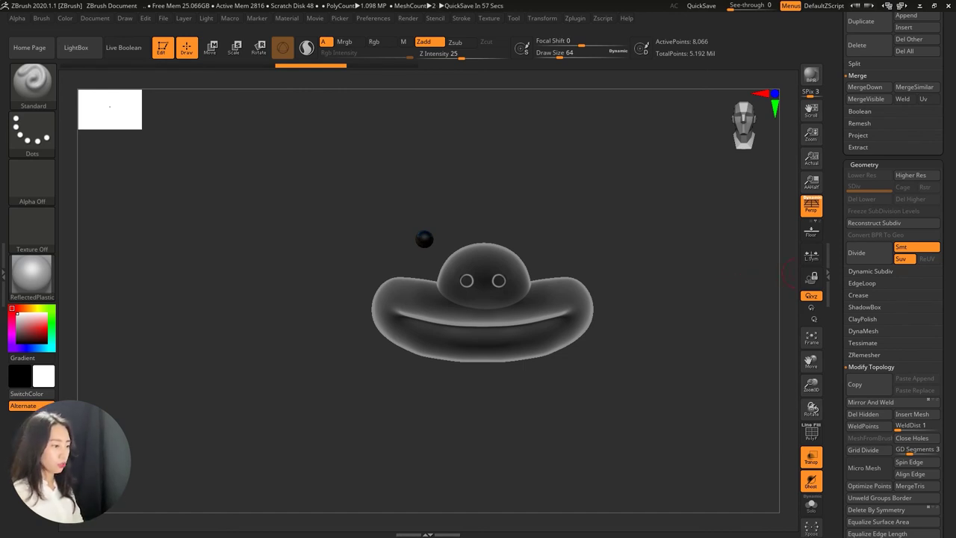
# Subdivide the eye, toggle frozen subdivision levels, and trial Del Lower plus mirror before undoing
pyautogui.hotkey('ctrl', 'd')
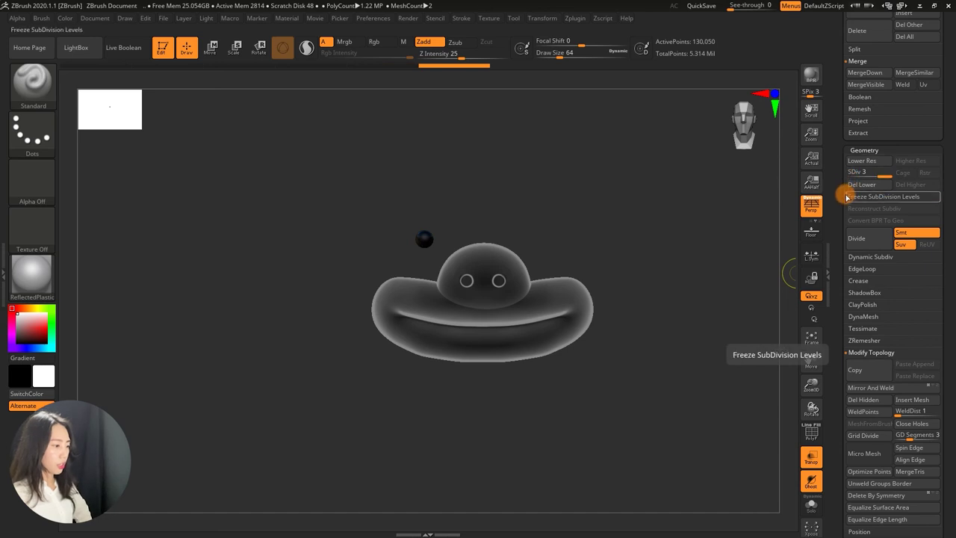
pyautogui.click(855, 197)
pyautogui.click(846, 194)
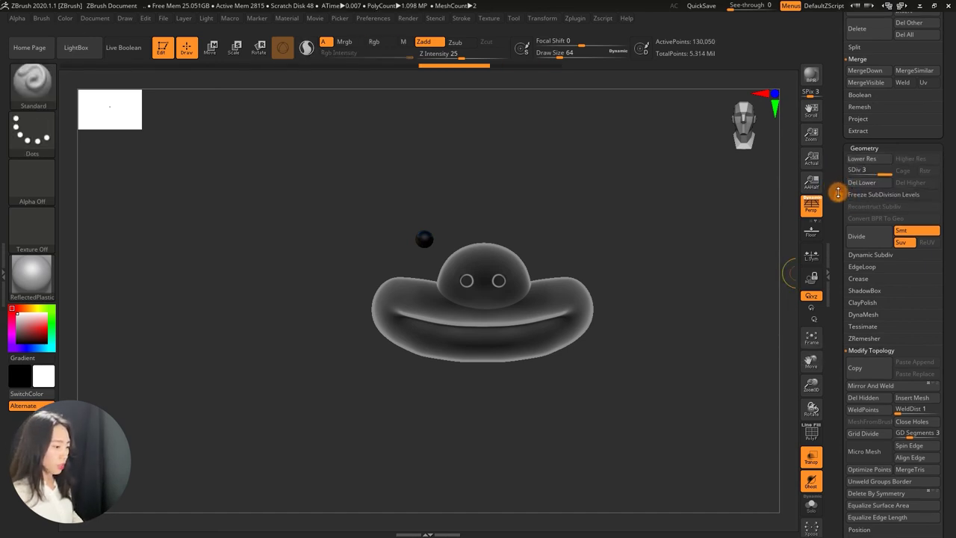
pyautogui.moveTo(837, 192); pyautogui.dragTo(835, 156)
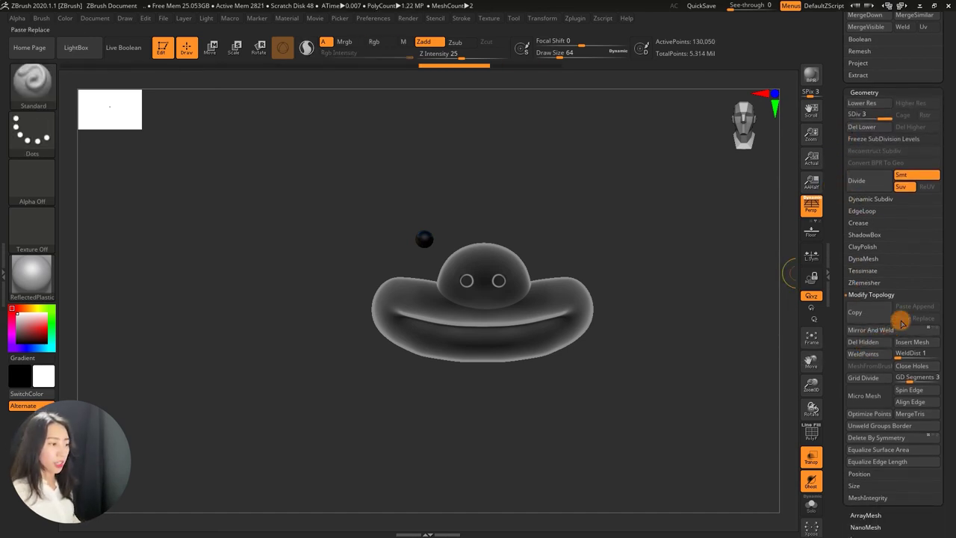
pyautogui.click(862, 128)
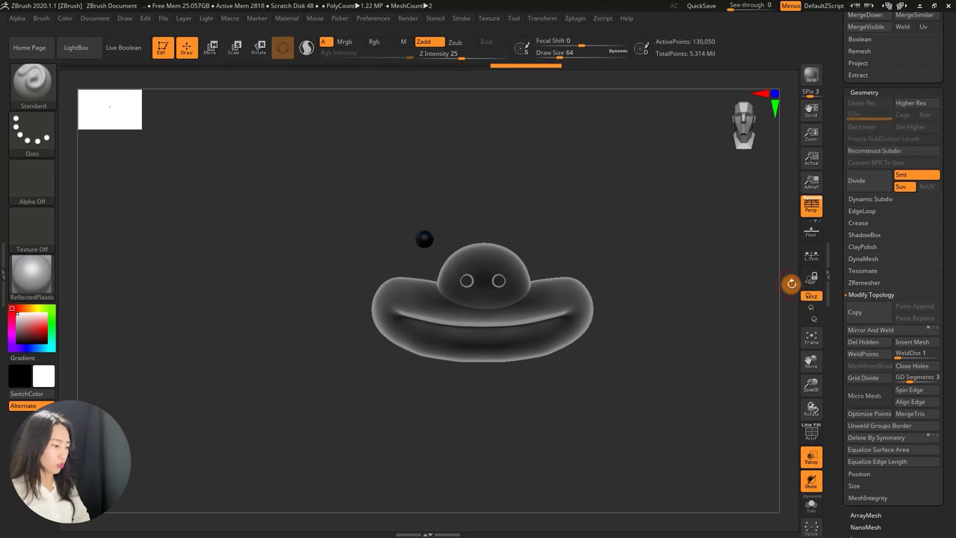
pyautogui.click(872, 329)
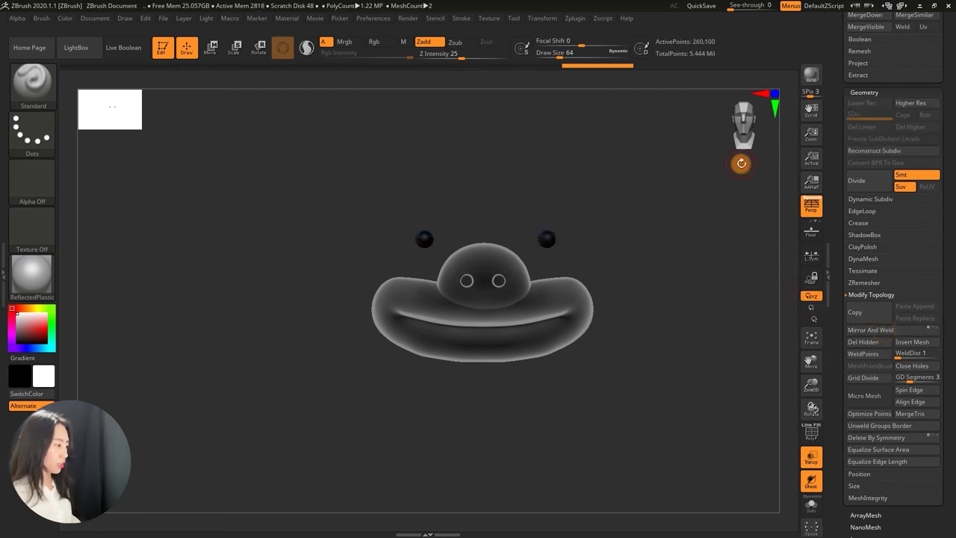
pyautogui.hotkey('ctrl', 'z')
pyautogui.hotkey('ctrl', 'z')
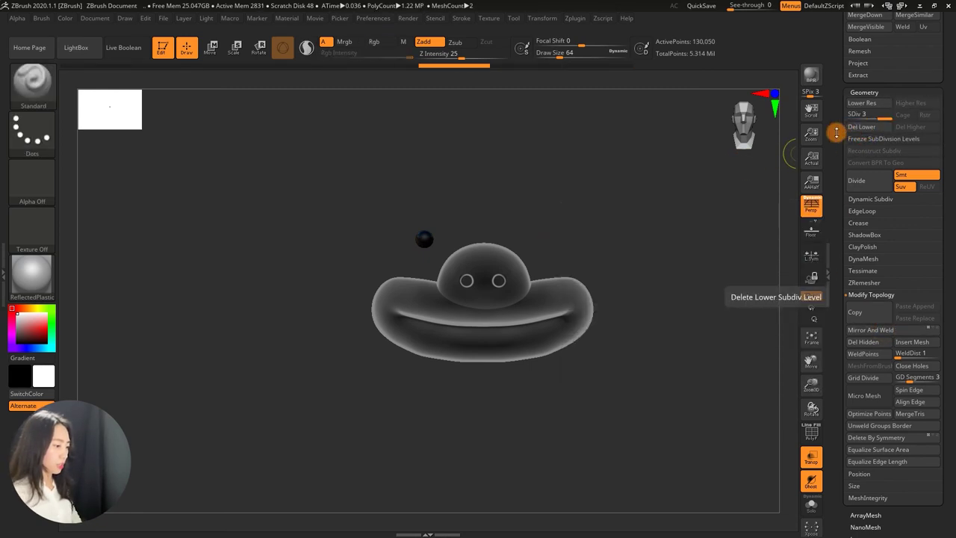
# Delete the eye's lower subdivision levels and Mirror And Weld it to the opposite side
pyautogui.click(885, 330)
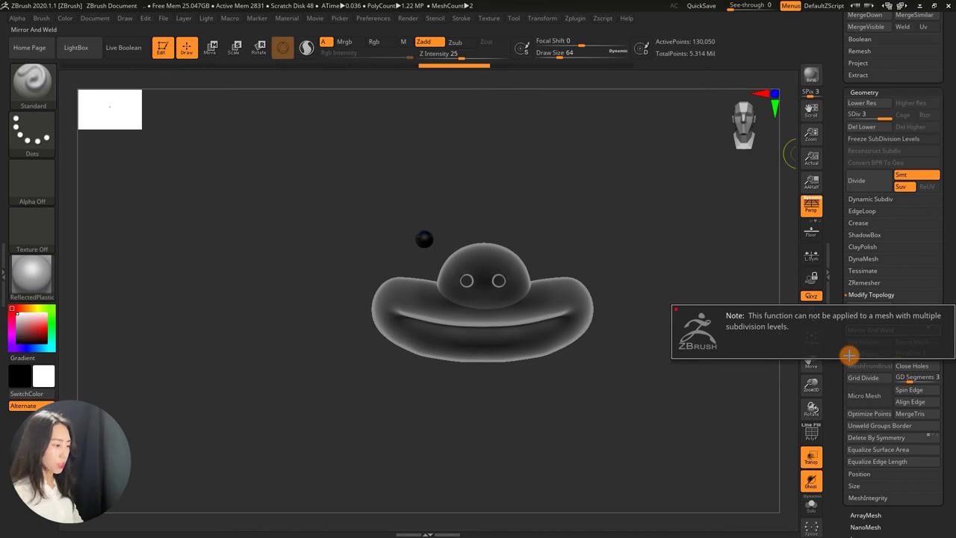
pyautogui.click(861, 126)
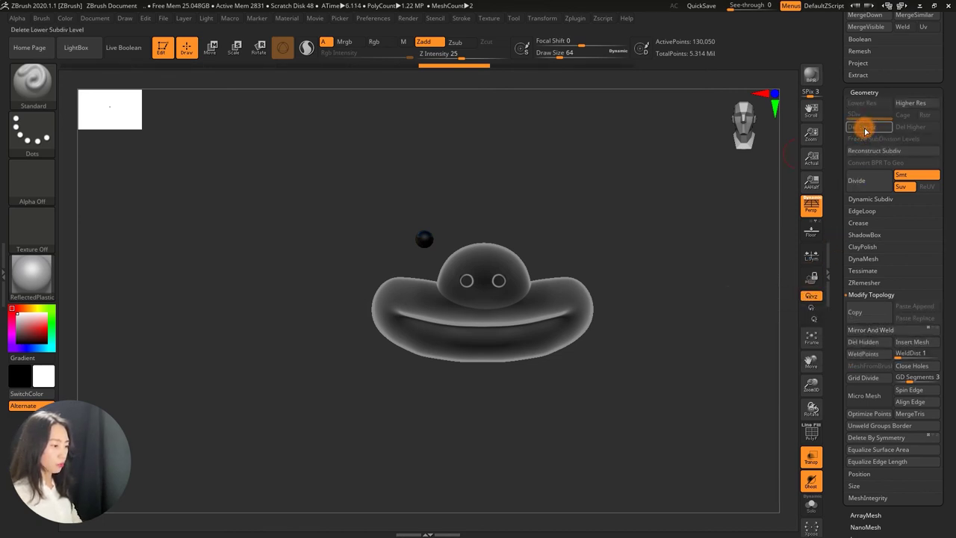
pyautogui.click(878, 330)
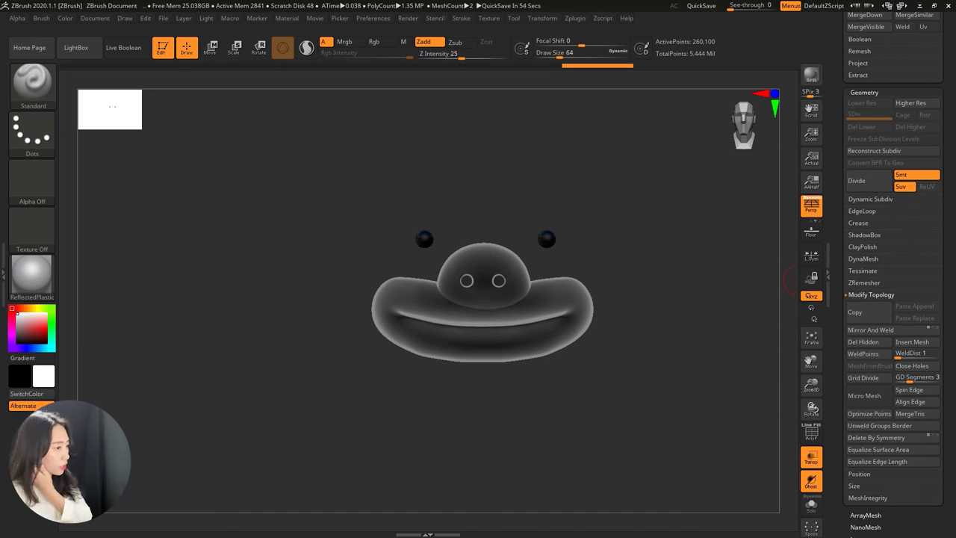
pyautogui.moveTo(836, 248); pyautogui.dragTo(832, 410)
# Append the 20190124 피치 peach head mesh and make the new 20190124 피치1 subtool active
pyautogui.moveTo(932, 256)
pyautogui.mouseDown()
pyautogui.moveTo(945, 249)
pyautogui.moveTo(938, 224)
pyautogui.mouseUp()
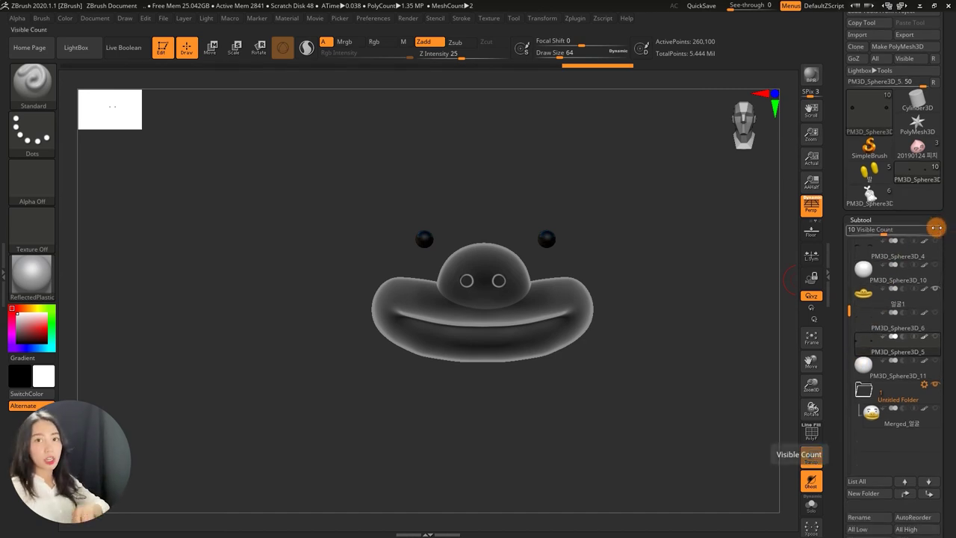
pyautogui.scroll(-2, 937, 216)
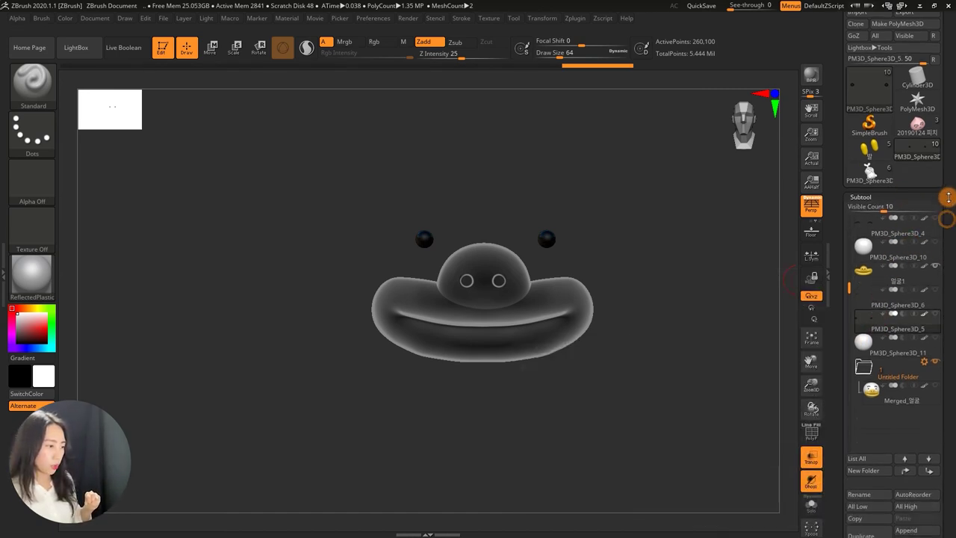
pyautogui.scroll(-2, 948, 472)
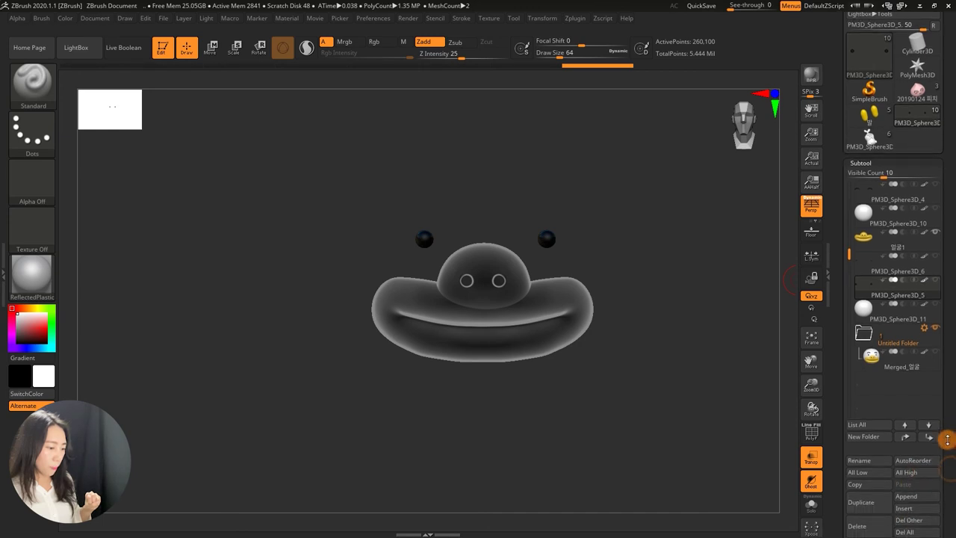
pyautogui.click(906, 495)
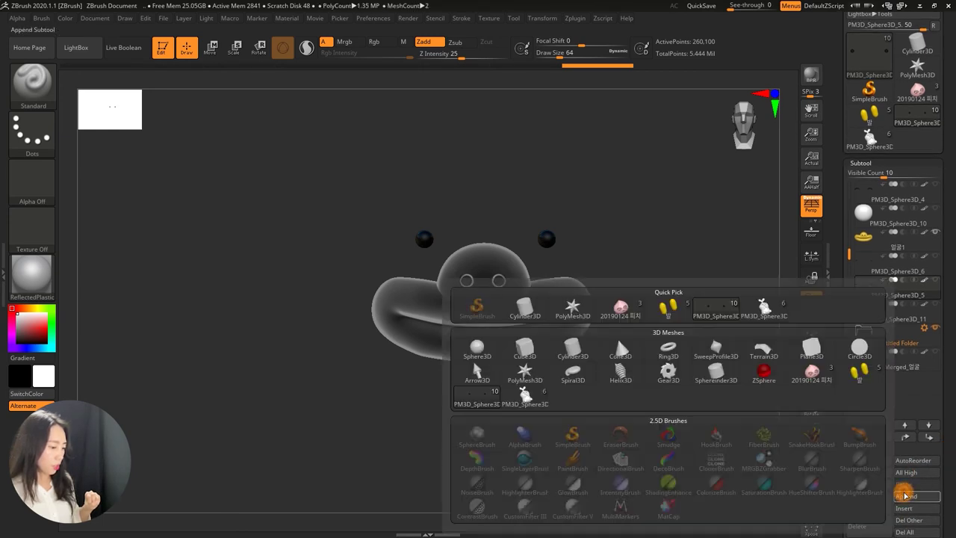
pyautogui.click(633, 316)
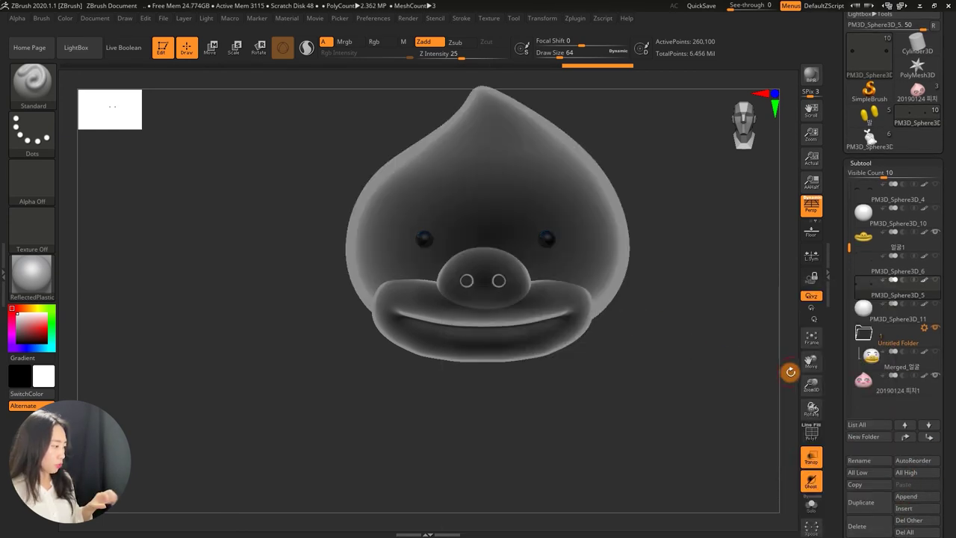
pyautogui.click(915, 385)
pyautogui.moveTo(726, 418); pyautogui.dragTo(704, 363)
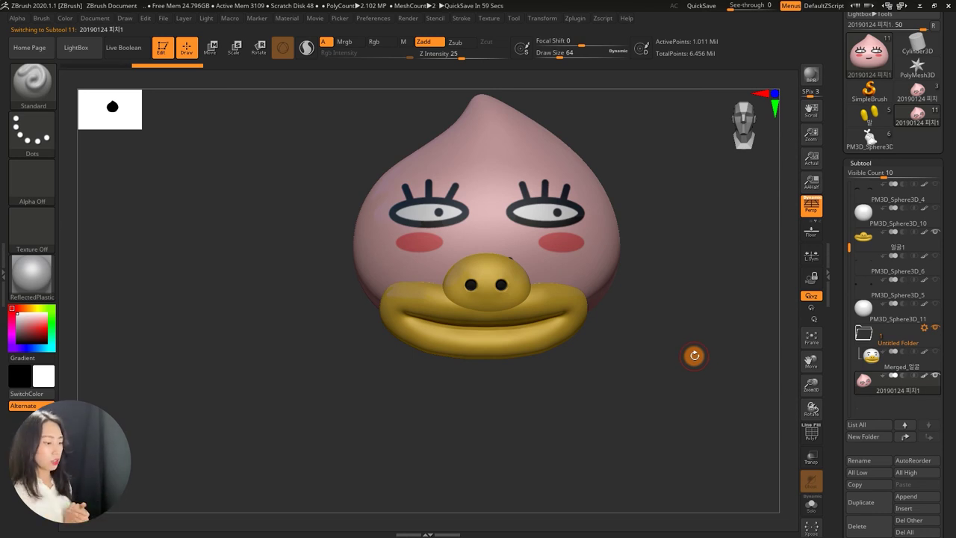
pyautogui.moveTo(694, 356)
pyautogui.keyDown('ctrl'); pyautogui.mouseDown(button='right')
pyautogui.moveTo(657, 262)
pyautogui.moveTo(625, 301)
pyautogui.mouseUp(button='right'); pyautogui.keyUp('ctrl')
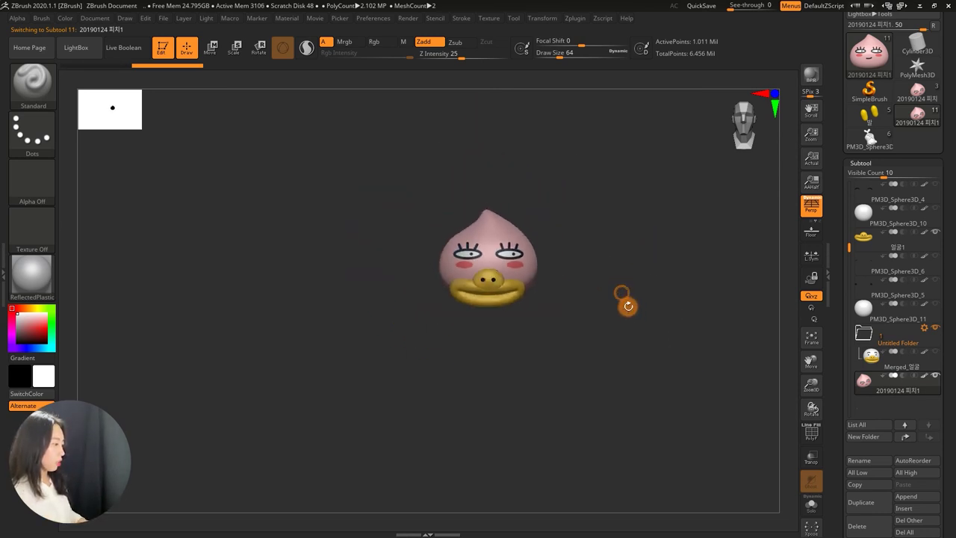
# Try moving the peach head up and right with the R Transpose gizmo, undoing each move
pyautogui.press('r')
pyautogui.moveTo(520, 219); pyautogui.dragTo(661, 170)
pyautogui.hotkey('ctrl', 'z')
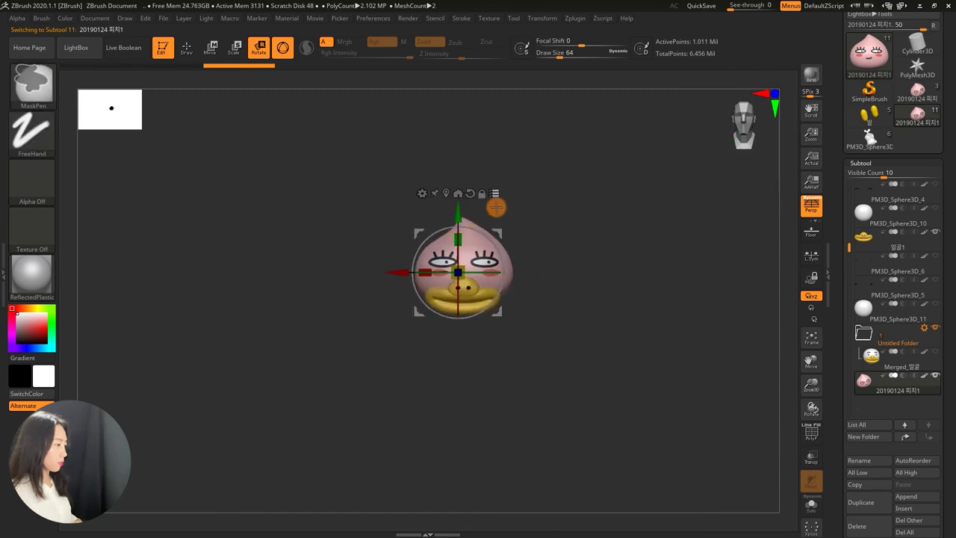
pyautogui.moveTo(518, 198); pyautogui.dragTo(733, 154)
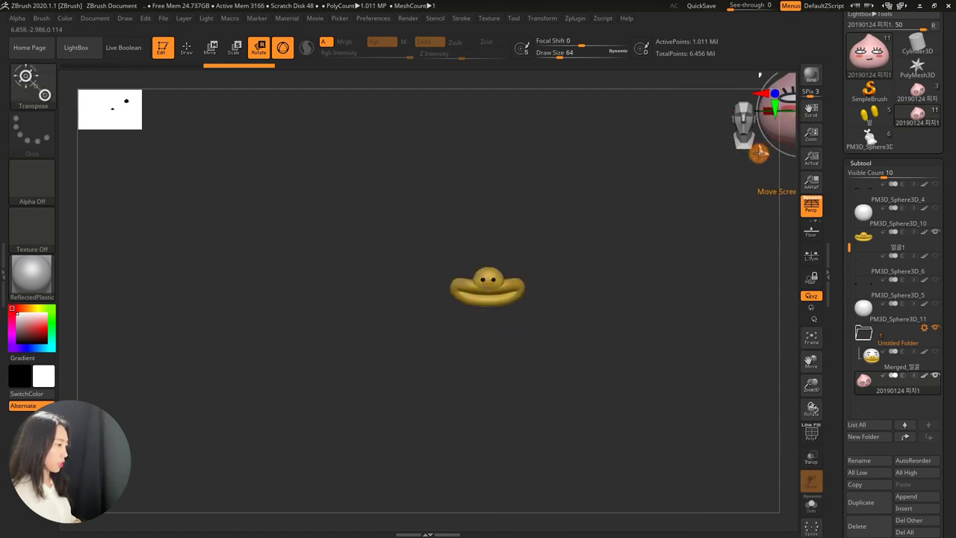
pyautogui.hotkey('ctrl', 'z')
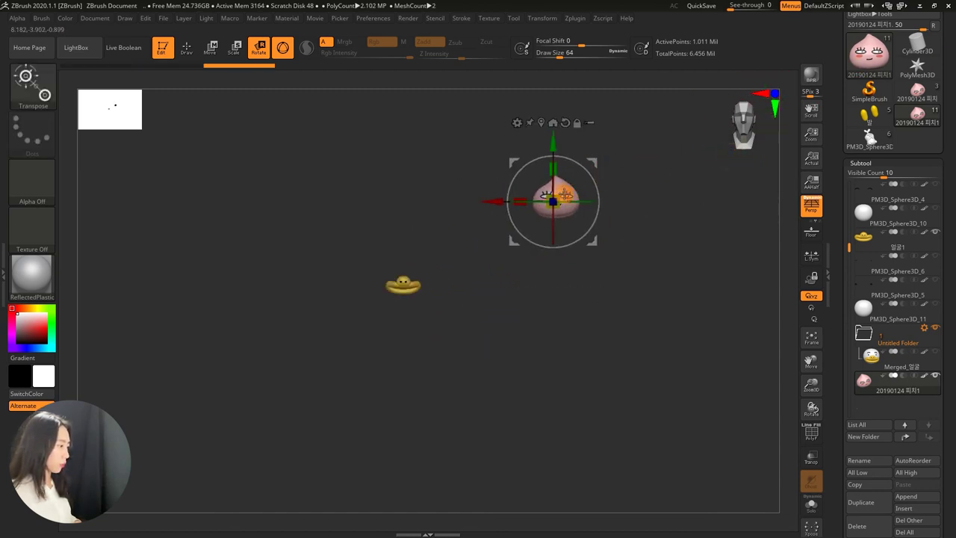
# Step back and forward through the undo history until only the yellow beak and eyes show
pyautogui.hotkey('ctrl', 'z')
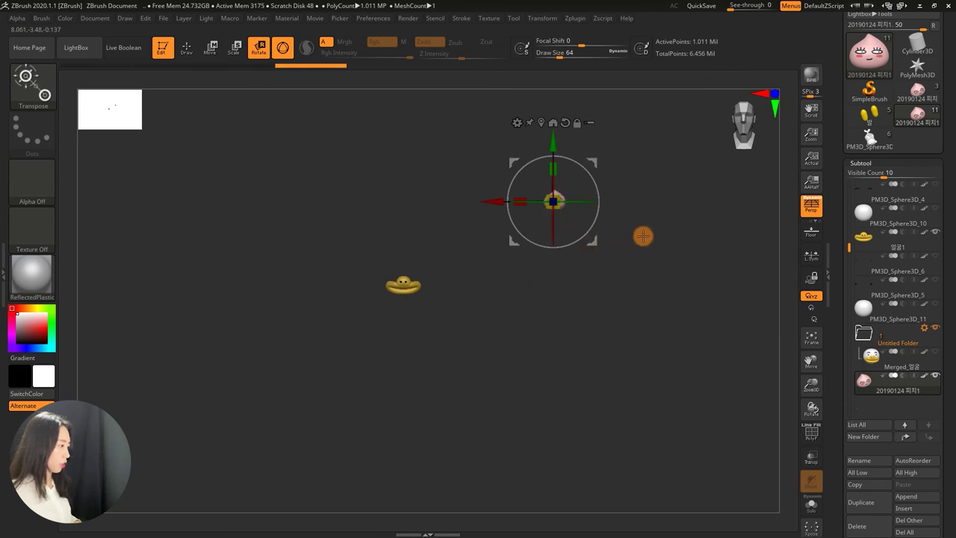
pyautogui.hotkey('ctrl', 'shift', 'z')
pyautogui.hotkey('ctrl', 'shift', 'z')
pyautogui.hotkey('ctrl', 'shift', 'z')
pyautogui.hotkey('ctrl', 'z')
pyautogui.hotkey('ctrl', 'z')
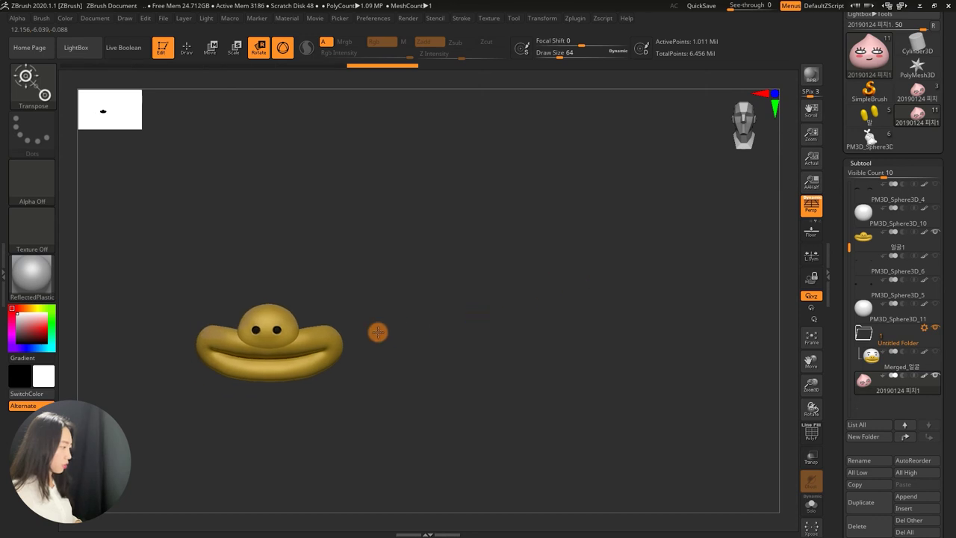
pyautogui.hotkey('ctrl', 'z')
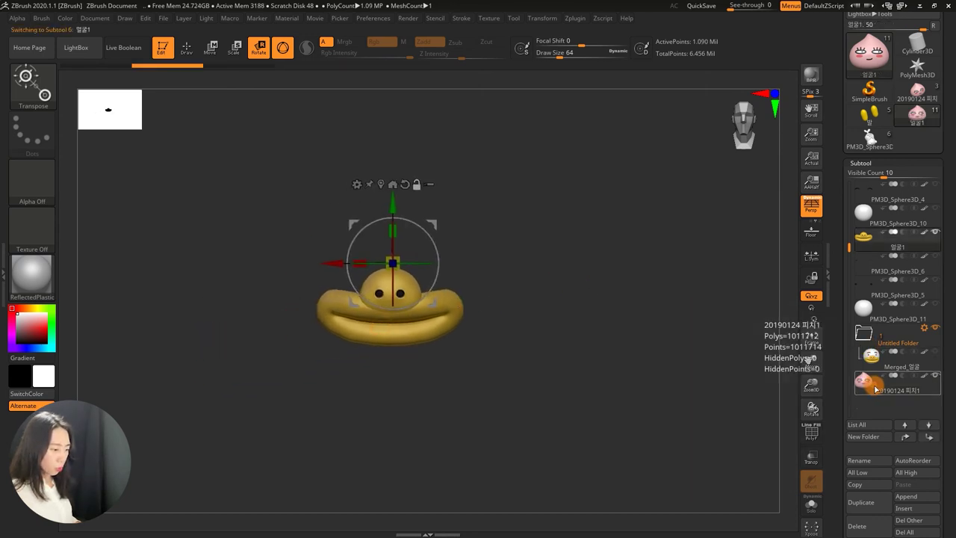
pyautogui.hotkey('ctrl', 'shift', 'z')
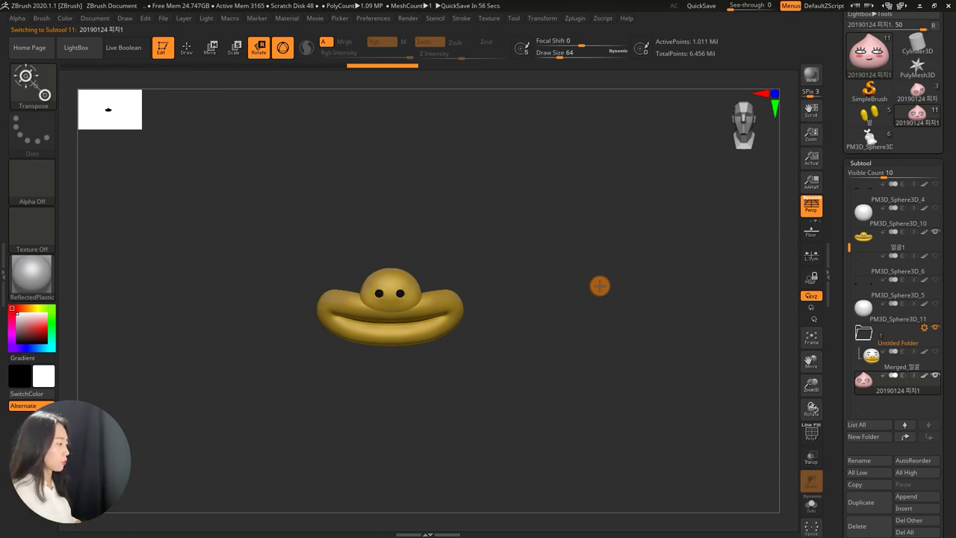
pyautogui.keyDown('alt'); pyautogui.moveTo(599, 285); pyautogui.dragTo(679, 204); pyautogui.keyUp('alt')
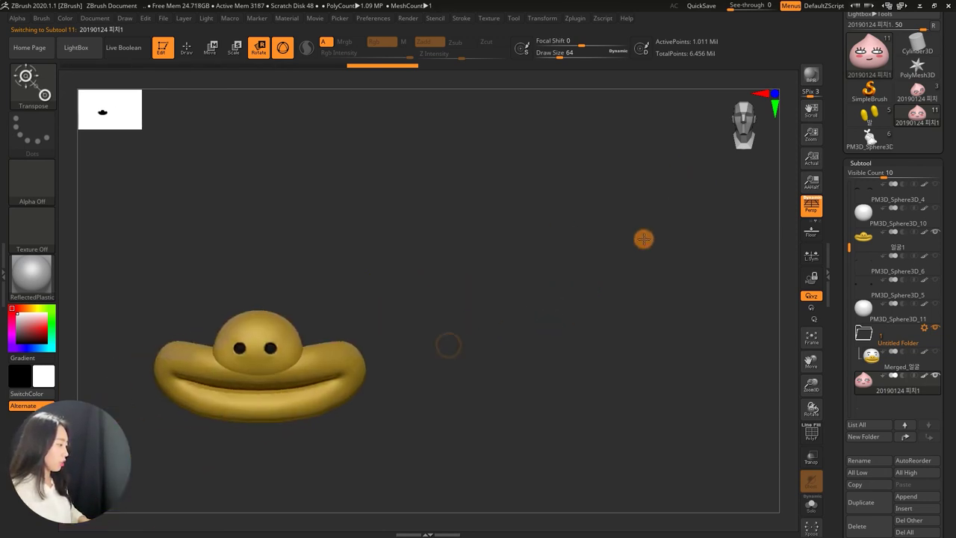
pyautogui.scroll(-1, 831, 314)
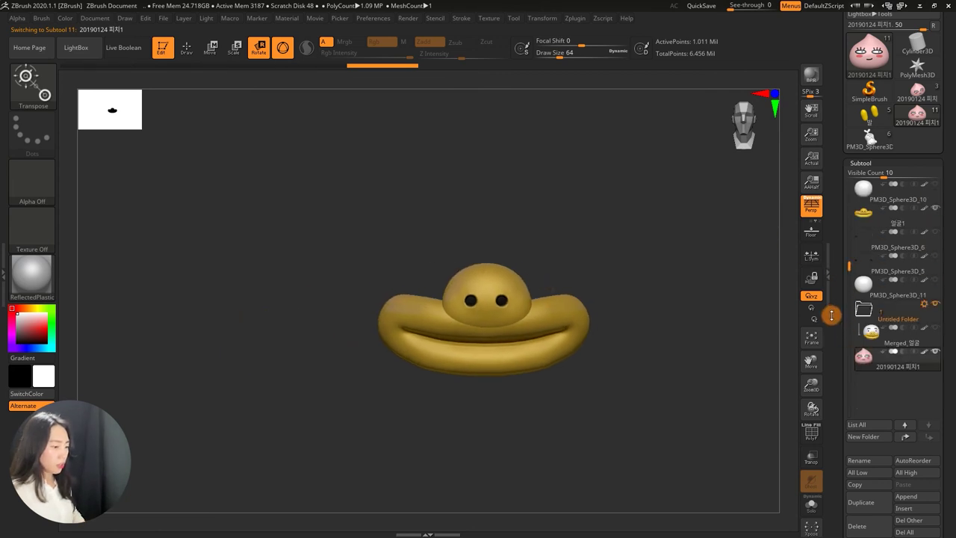
# Apply Deformation > Unify to the peach head subtool so it wraps around the yellow beak and eyes
pyautogui.scroll(-5, 832, 220)
pyautogui.scroll(-5, 831, 220)
pyautogui.scroll(-2, 823, 214)
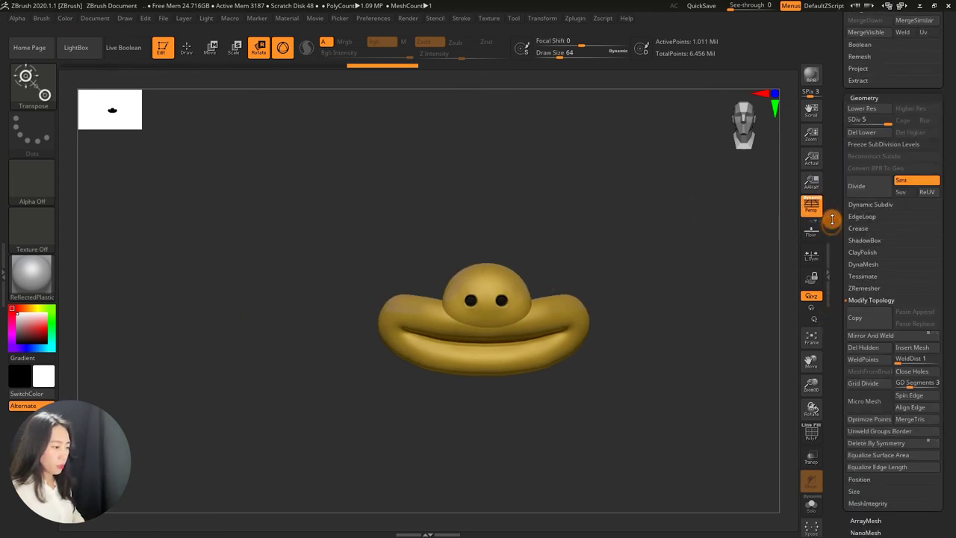
pyautogui.scroll(-3, 831, 220)
pyautogui.scroll(-4, 830, 169)
pyautogui.scroll(-2, 830, 136)
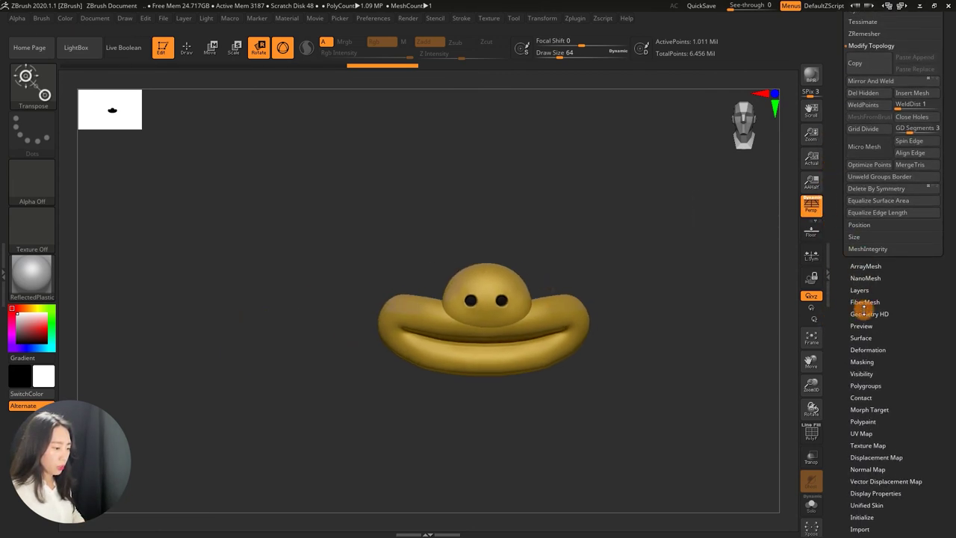
pyautogui.click(866, 349)
pyautogui.scroll(-1, 892, 332)
pyautogui.scroll(-2, 892, 326)
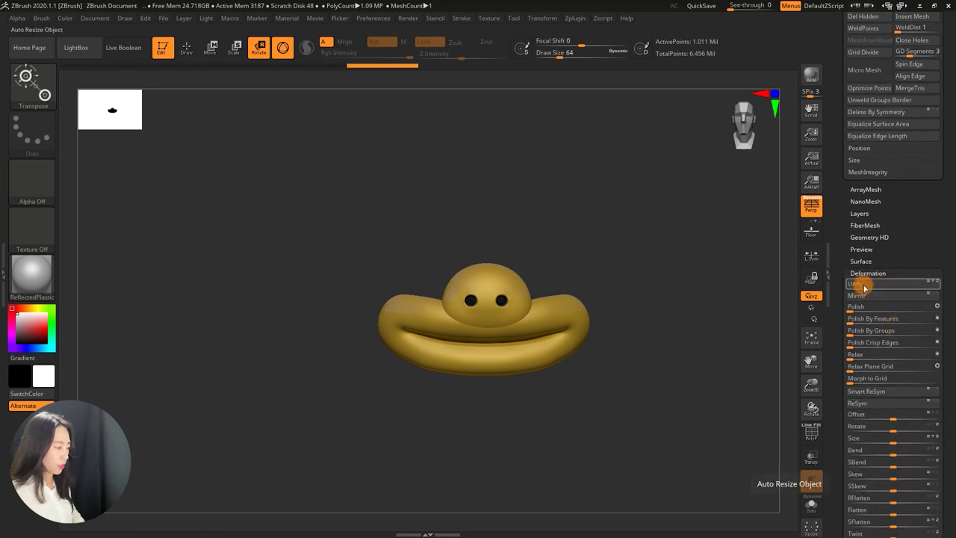
pyautogui.click(864, 284)
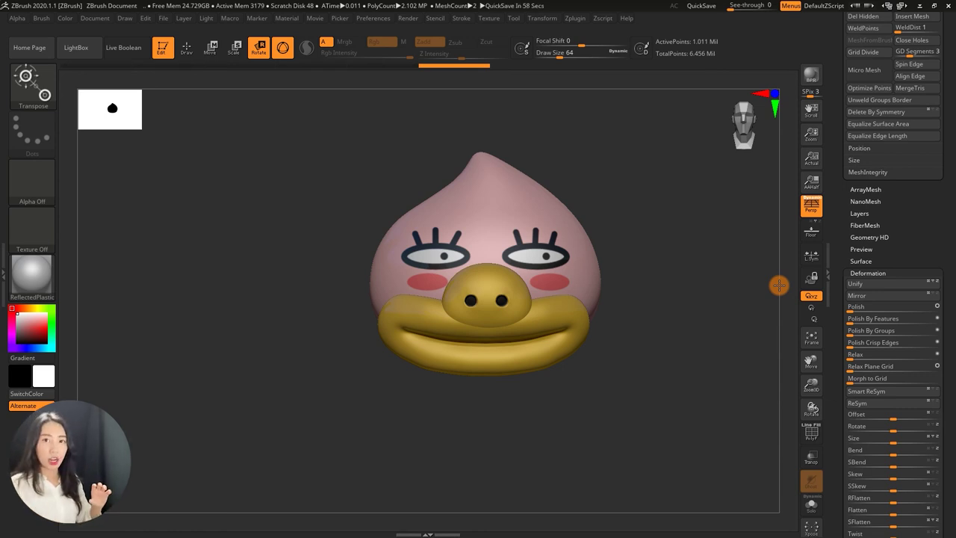
pyautogui.moveTo(834, 132)
pyautogui.mouseDown()
pyautogui.moveTo(844, 279)
pyautogui.moveTo(828, 133)
pyautogui.moveTo(868, 241)
pyautogui.mouseUp()
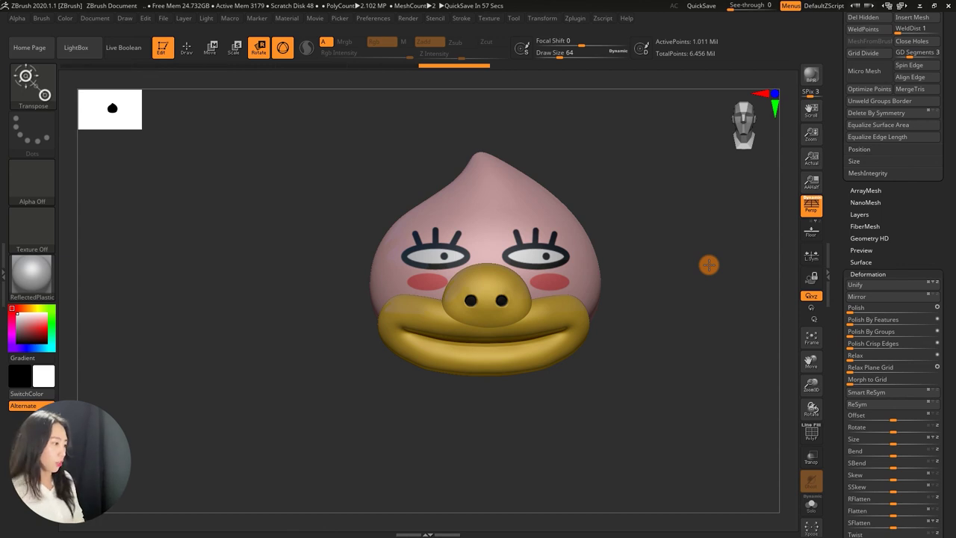
pyautogui.scroll(10, 839, 231)
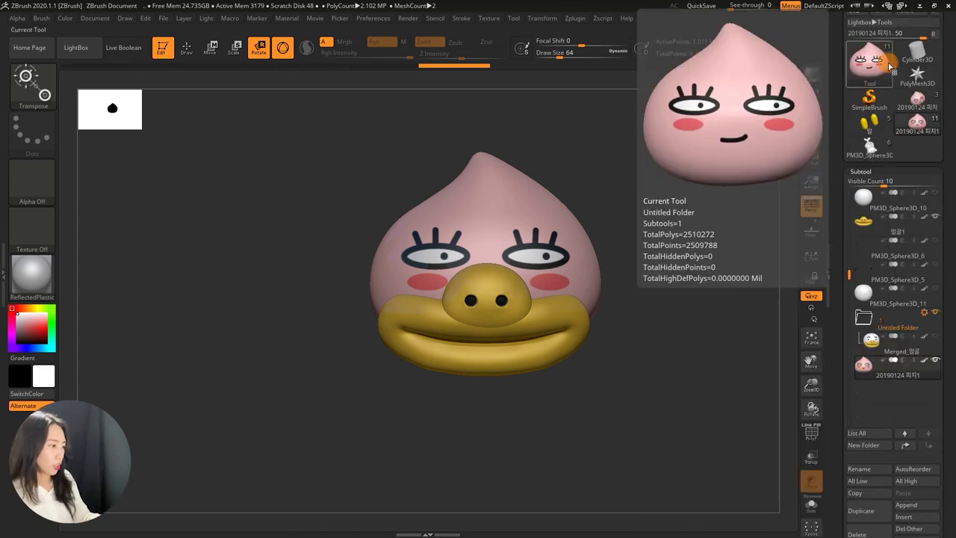
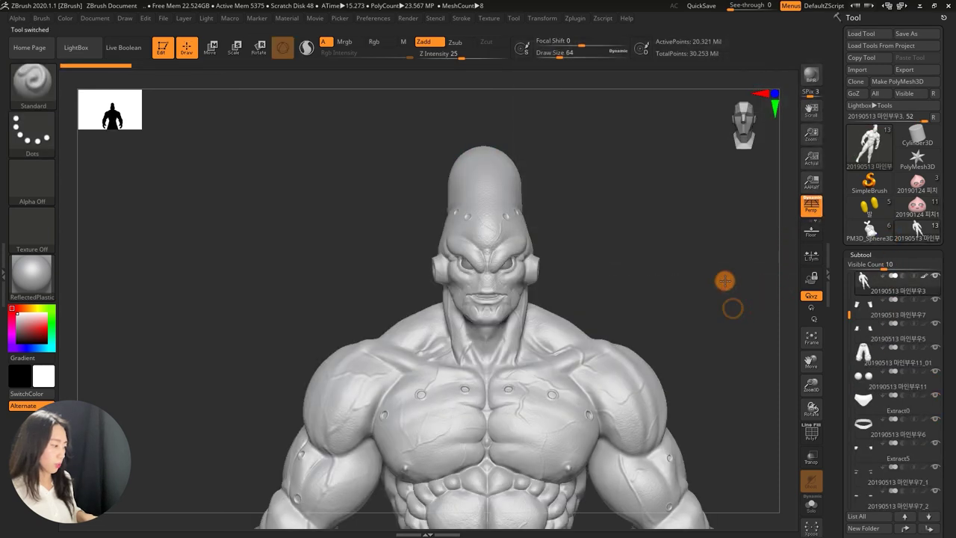
# Frame the whole figure and append the peach head tool as a new subtool on its shoulders
pyautogui.keyDown('alt'); pyautogui.moveTo(696, 333); pyautogui.dragTo(699, 241); pyautogui.keyUp('alt')
pyautogui.press('-')
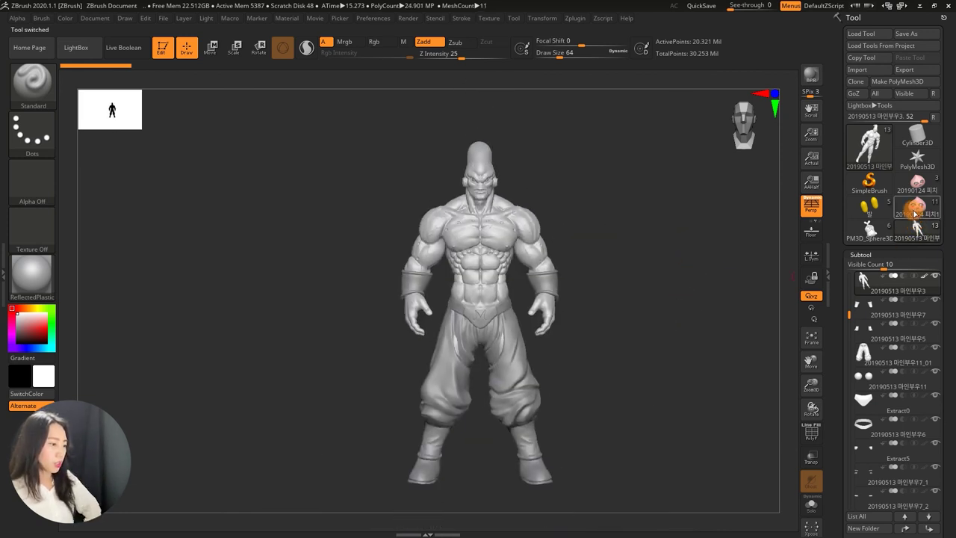
pyautogui.moveTo(945, 216); pyautogui.dragTo(940, 154)
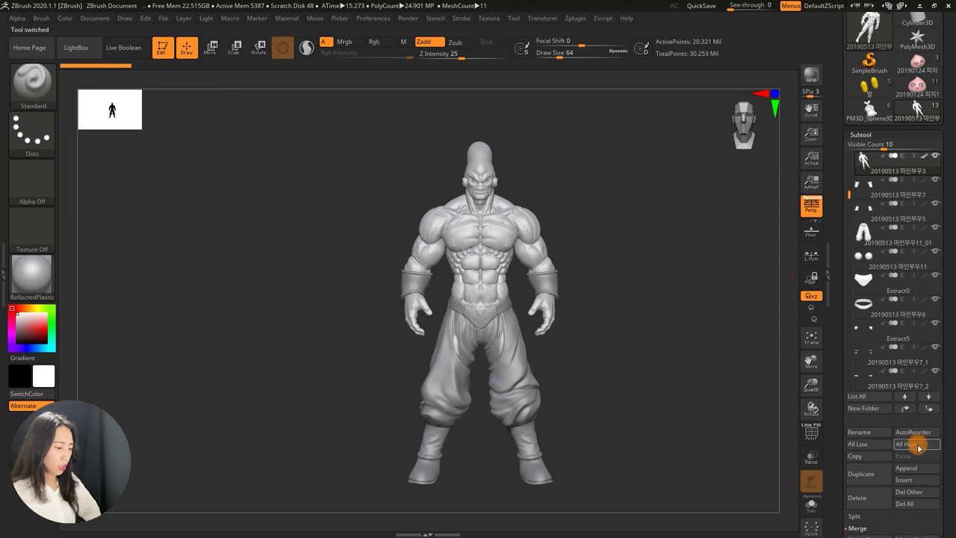
pyautogui.click(914, 471)
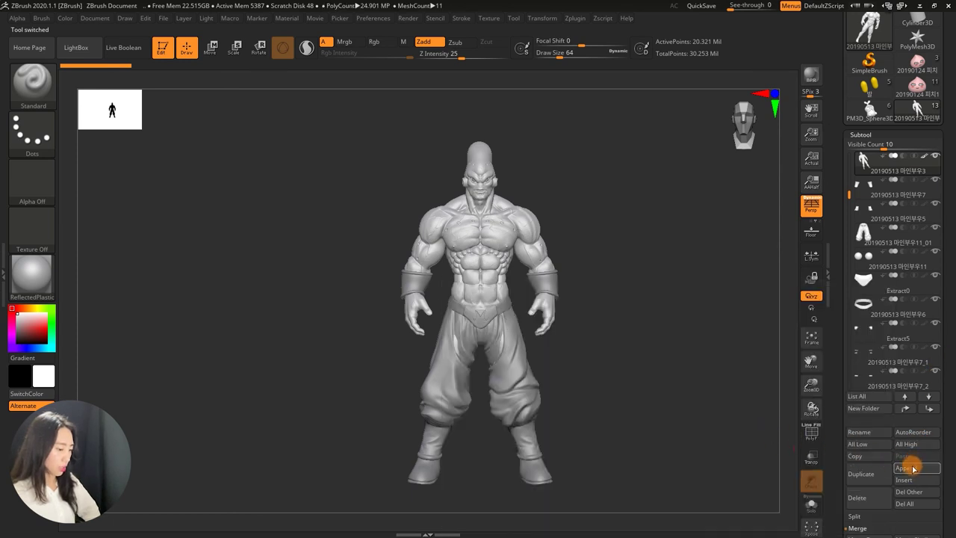
pyautogui.click(913, 468)
pyautogui.click(633, 307)
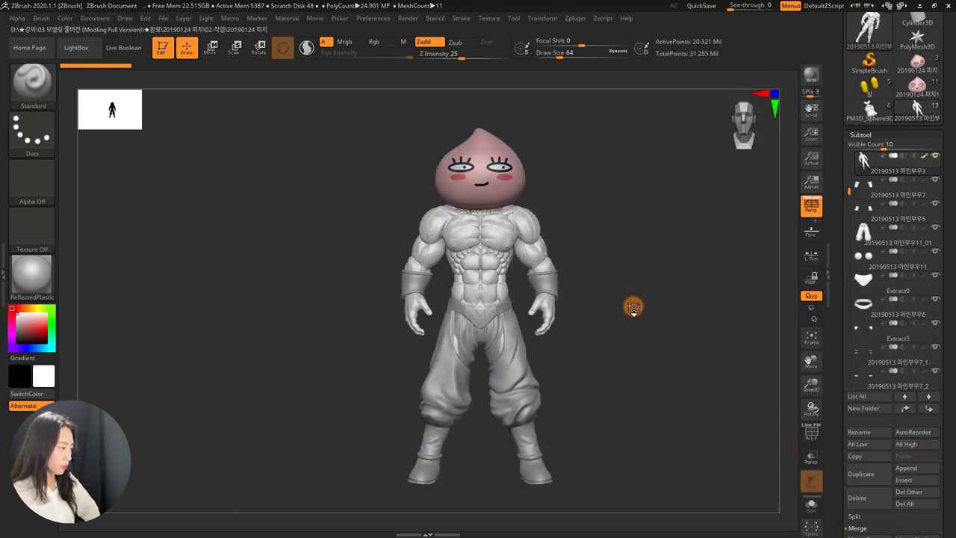
# Select the peach head subtool and orbit in close on the figure
pyautogui.press('r')
pyautogui.moveTo(848, 192); pyautogui.dragTo(849, 313)
pyautogui.click(862, 256)
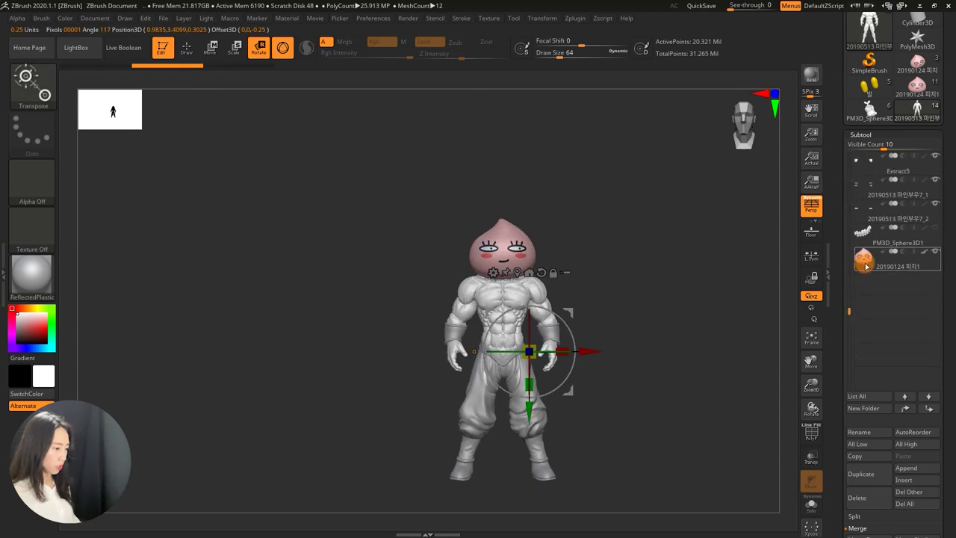
pyautogui.moveTo(542, 219); pyautogui.dragTo(669, 153)
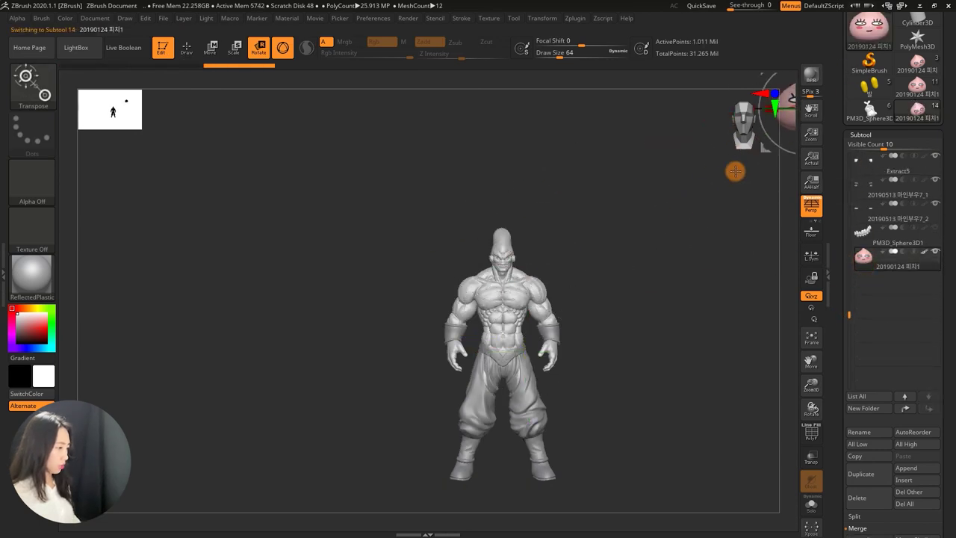
pyautogui.moveTo(633, 214)
pyautogui.mouseDown()
pyautogui.moveTo(635, 234)
pyautogui.moveTo(617, 247)
pyautogui.moveTo(661, 256)
pyautogui.moveTo(636, 285)
pyautogui.moveTo(712, 198)
pyautogui.mouseUp()
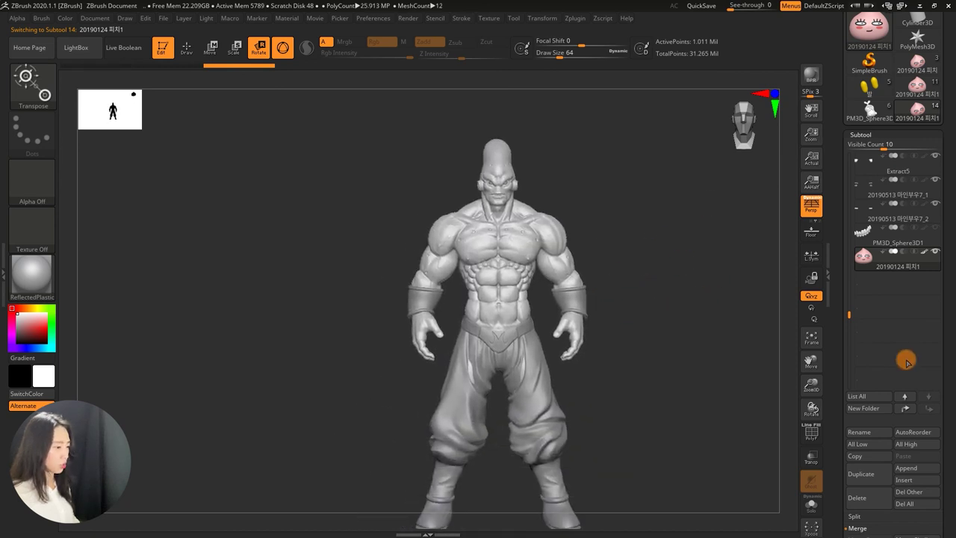
pyautogui.moveTo(854, 310)
pyautogui.mouseDown()
pyautogui.moveTo(840, 299)
pyautogui.moveTo(841, 205)
pyautogui.mouseUp()
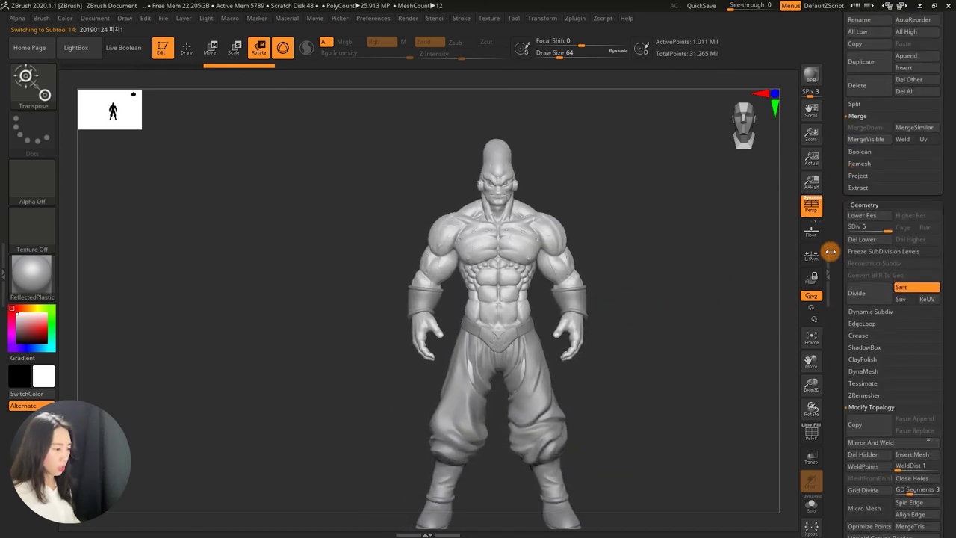
pyautogui.moveTo(835, 280); pyautogui.dragTo(837, 94)
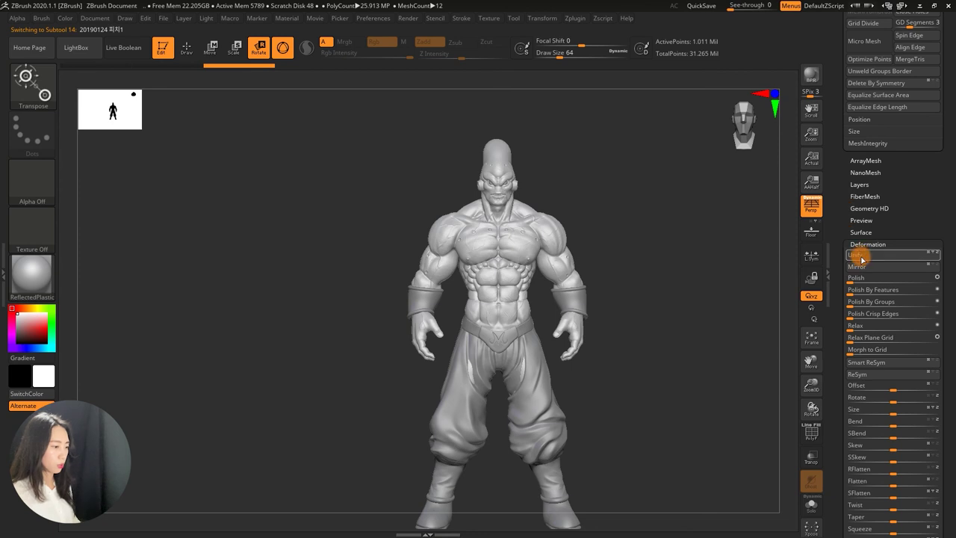
# Show all subtools again and turn the model sideways to check the head's fit
pyautogui.click(811, 480)
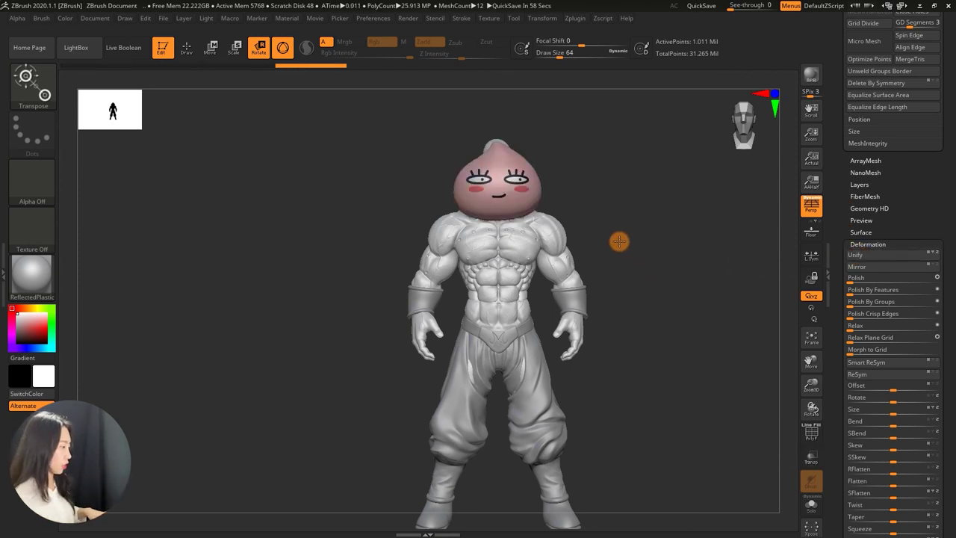
pyautogui.moveTo(674, 212)
pyautogui.mouseDown()
pyautogui.moveTo(627, 211)
pyautogui.moveTo(657, 216)
pyautogui.mouseUp()
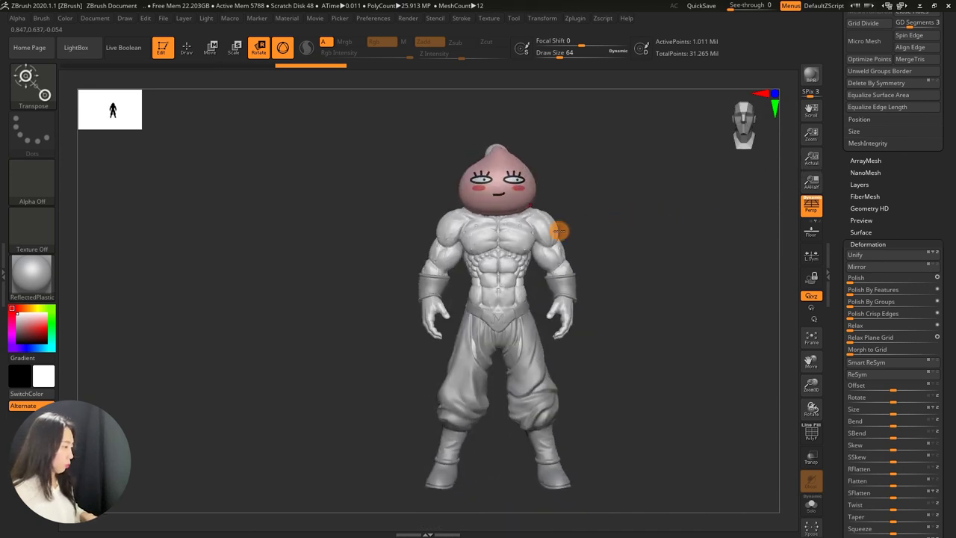
pyautogui.moveTo(584, 194)
pyautogui.mouseDown()
pyautogui.moveTo(597, 196)
pyautogui.moveTo(557, 192)
pyautogui.moveTo(620, 196)
pyautogui.moveTo(663, 223)
pyautogui.moveTo(651, 250)
pyautogui.moveTo(635, 252)
pyautogui.moveTo(687, 271)
pyautogui.moveTo(580, 287)
pyautogui.mouseUp()
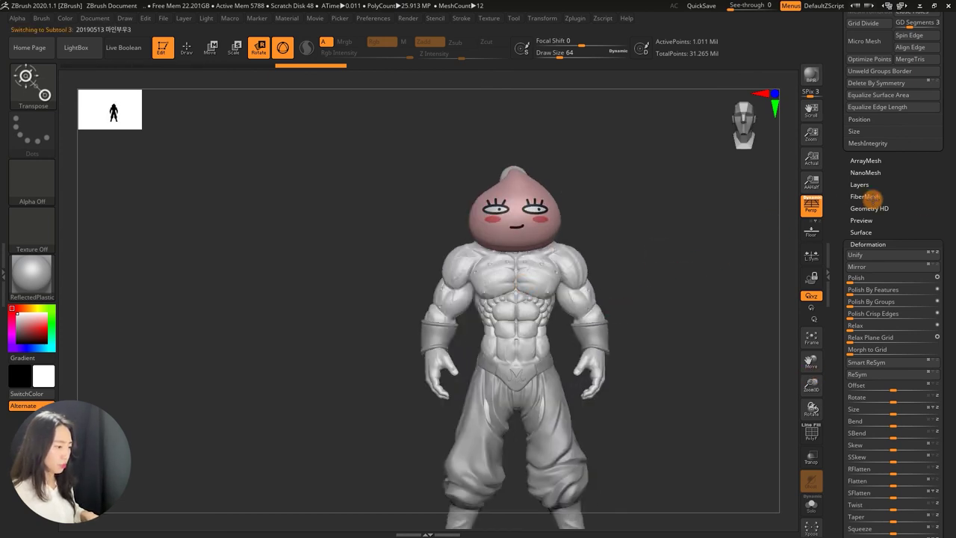
# Select the body subtool, solo it, and hide its original head
pyautogui.moveTo(844, 183); pyautogui.dragTo(841, 352)
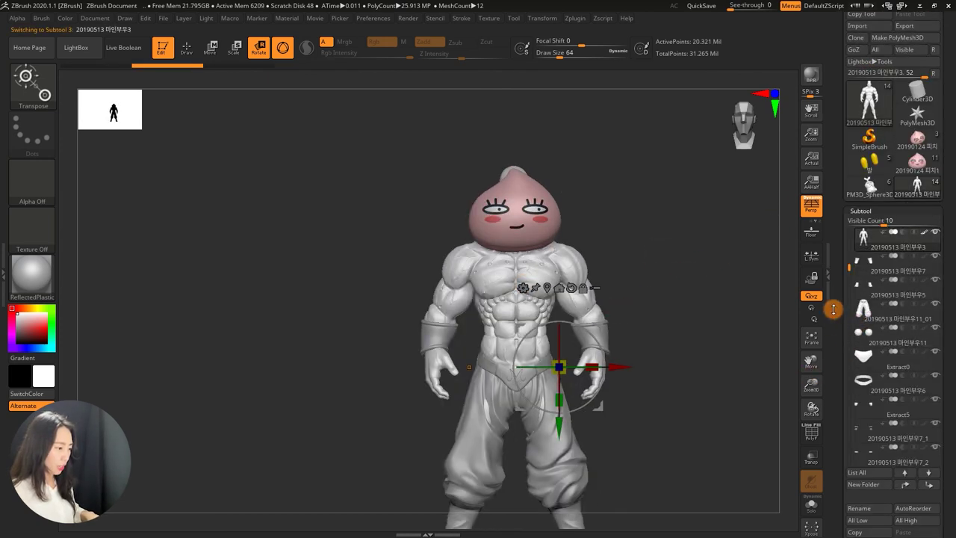
pyautogui.click(558, 262)
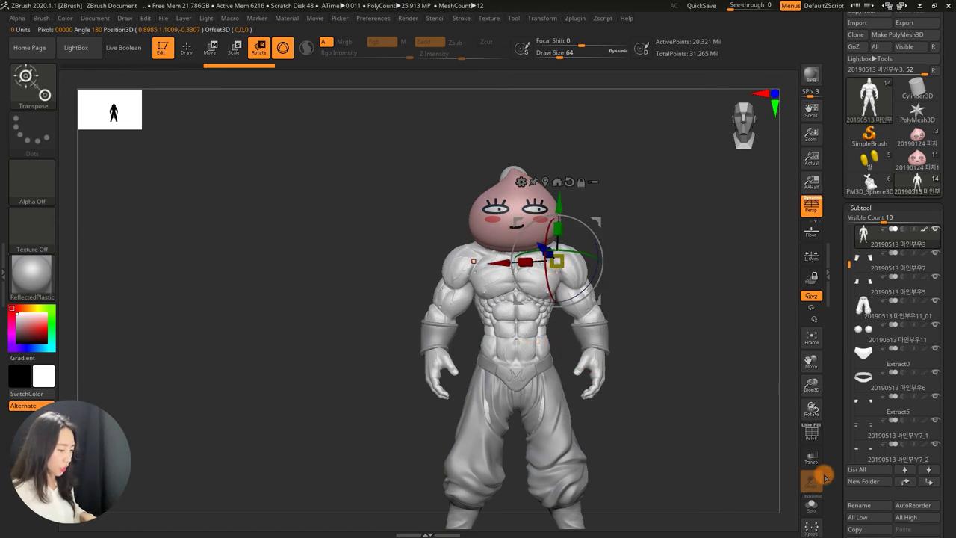
pyautogui.click(811, 504)
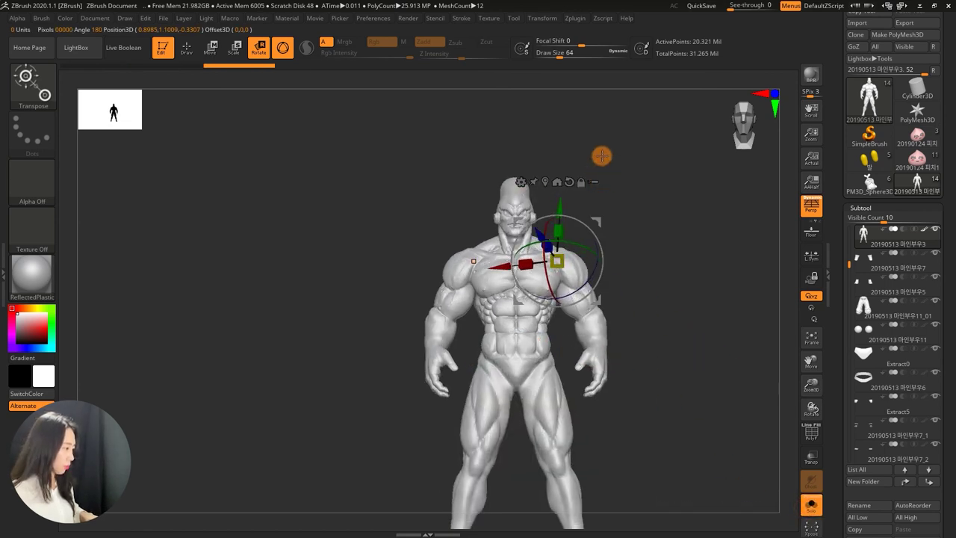
pyautogui.keyDown('ctrl'); pyautogui.keyDown('shift'); pyautogui.moveTo(566, 125); pyautogui.dragTo(454, 236); pyautogui.keyUp('shift'); pyautogui.keyUp('ctrl')
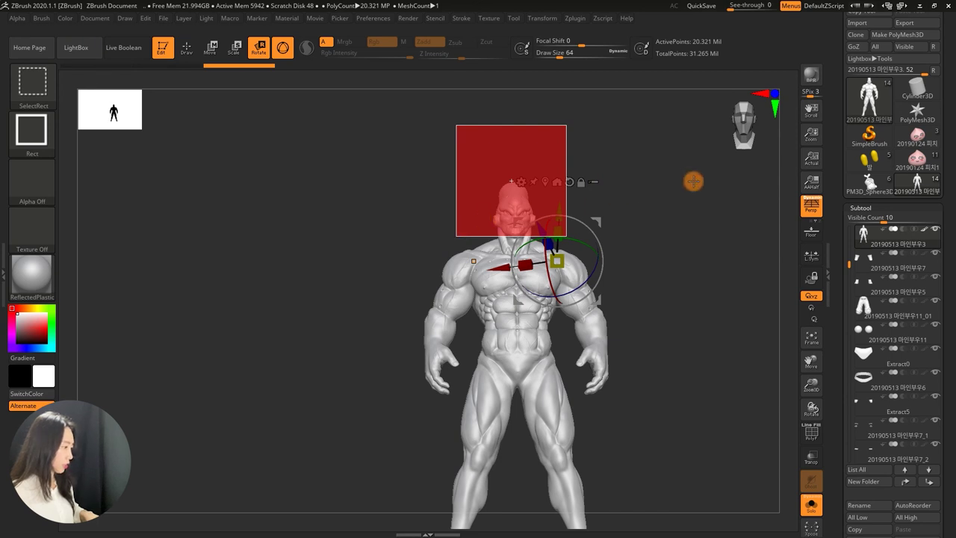
pyautogui.moveTo(698, 239)
pyautogui.mouseDown()
pyautogui.moveTo(725, 267)
pyautogui.moveTo(666, 273)
pyautogui.moveTo(710, 280)
pyautogui.mouseUp()
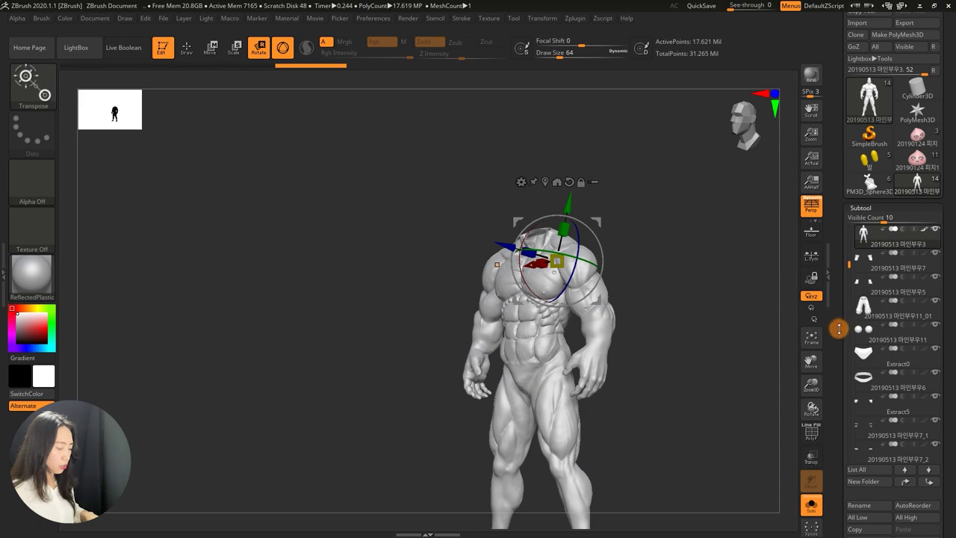
# Try Del Hidden, then drag the SDiv slider to the body's lowest subdivision level
pyautogui.scroll(-5, 834, 232)
pyautogui.scroll(-10, 834, 233)
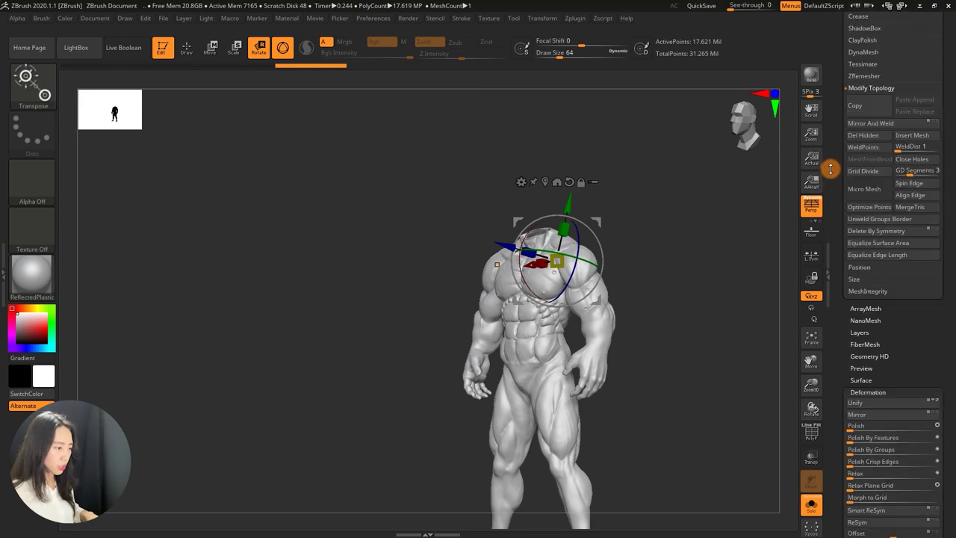
pyautogui.scroll(1, 869, 153)
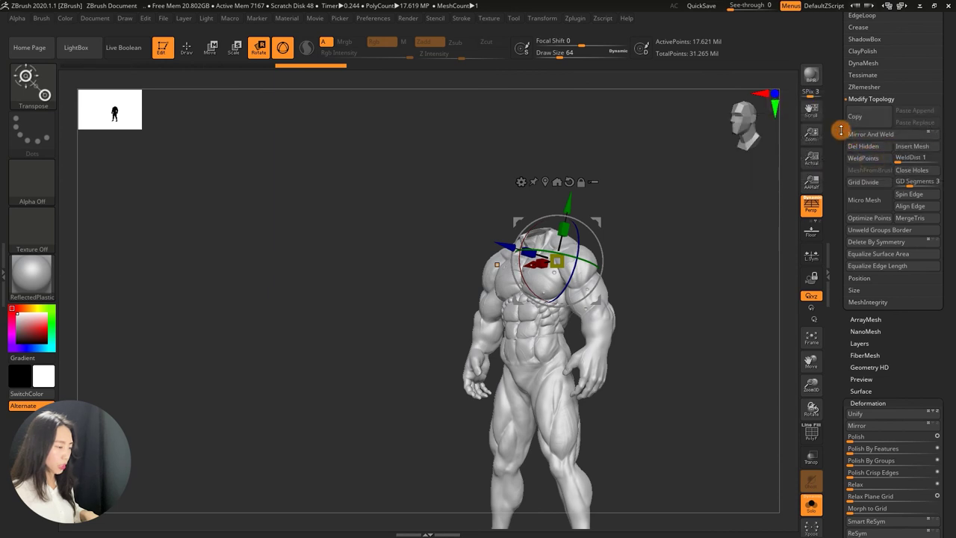
pyautogui.click(863, 148)
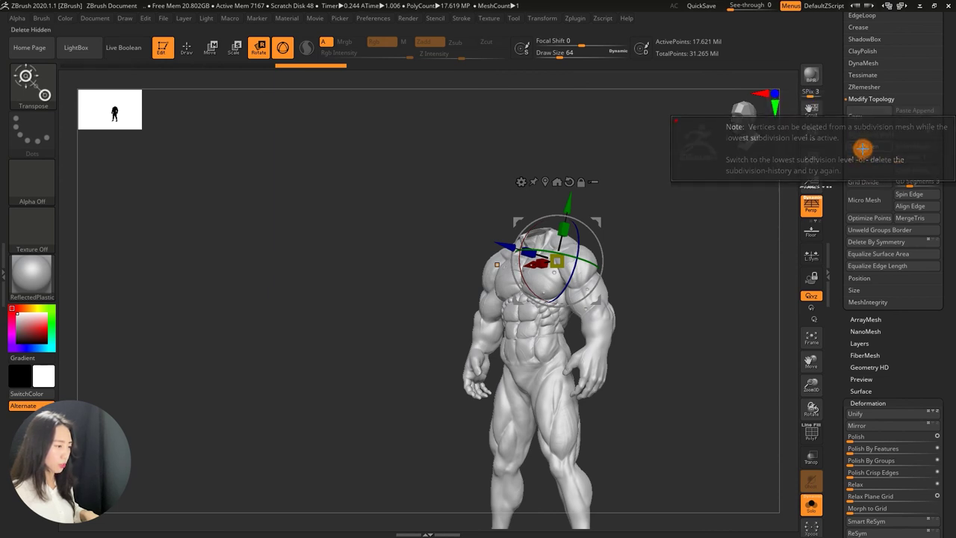
pyautogui.scroll(5, 851, 172)
pyautogui.moveTo(885, 65); pyautogui.dragTo(851, 66)
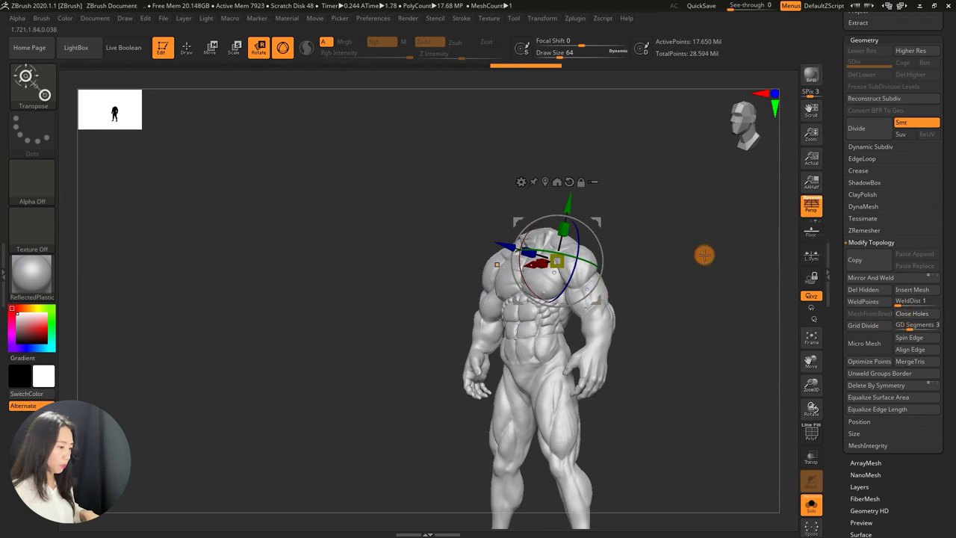
# Snap to a front view, bring back all subtools, and select the peach head
pyautogui.keyDown('shift'); pyautogui.moveTo(693, 258); pyautogui.dragTo(713, 258); pyautogui.keyUp('shift')
pyautogui.click(811, 504)
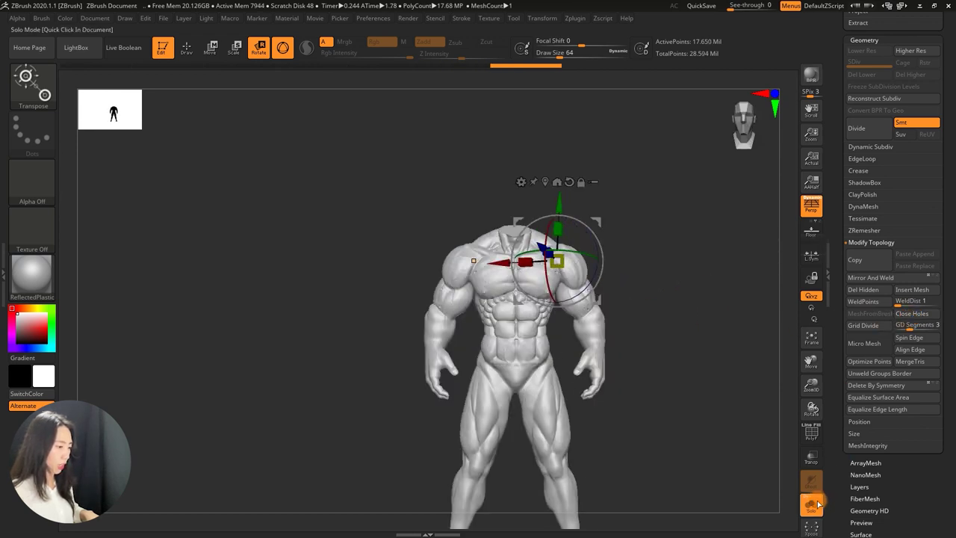
pyautogui.moveTo(839, 268); pyautogui.dragTo(831, 384)
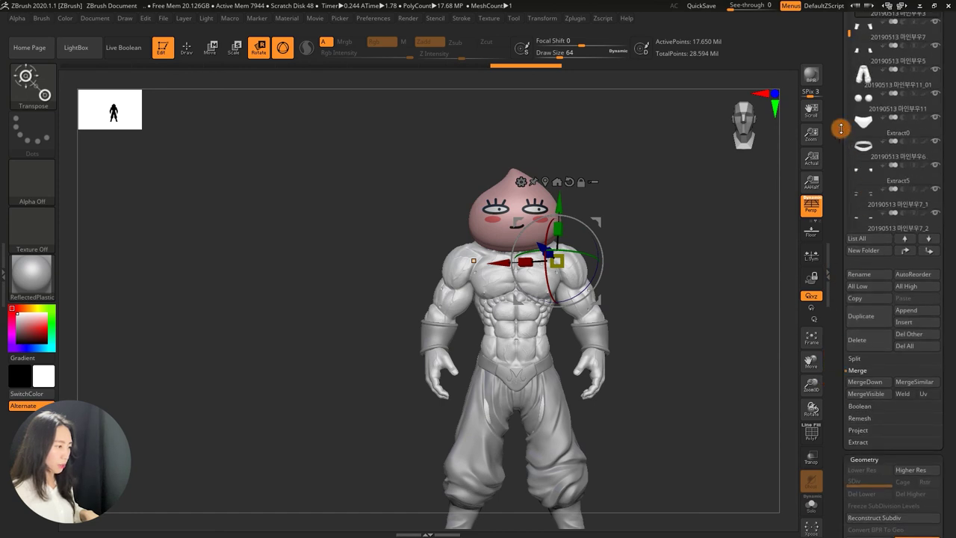
pyautogui.moveTo(846, 38); pyautogui.dragTo(864, 145)
pyautogui.click(862, 146)
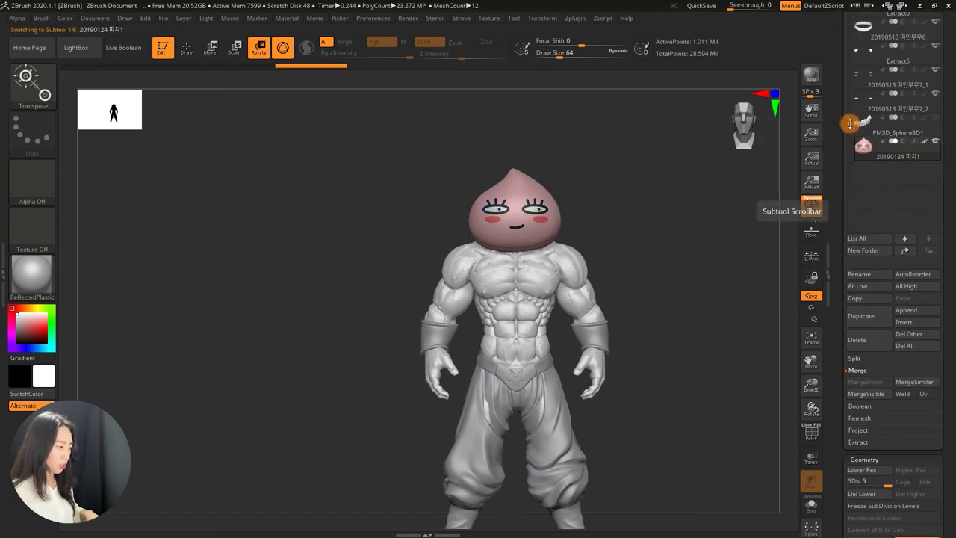
# Move the body subtool to the bottom of the list and reselect the peach head above it
pyautogui.keyDown('alt'); pyautogui.click(560, 265); pyautogui.keyUp('alt')
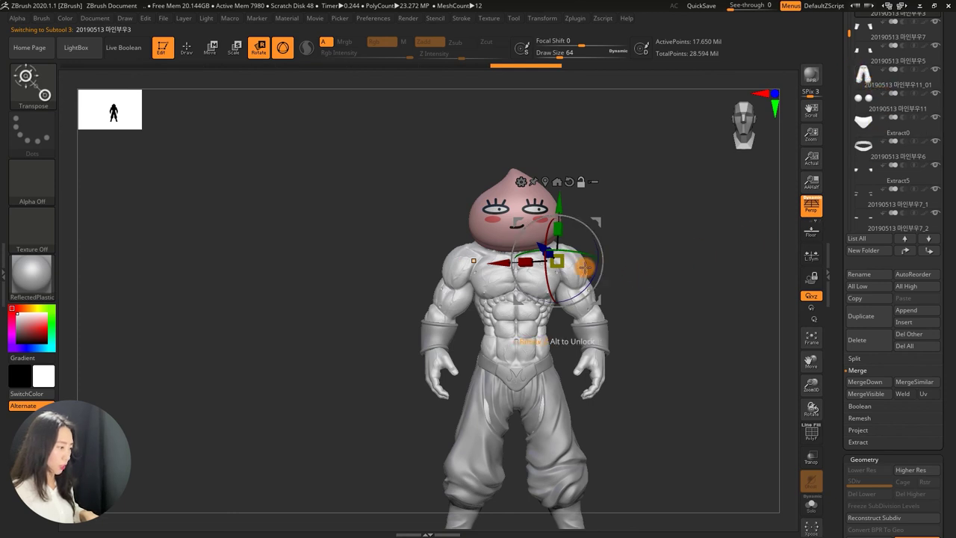
pyautogui.scroll(2, 863, 56)
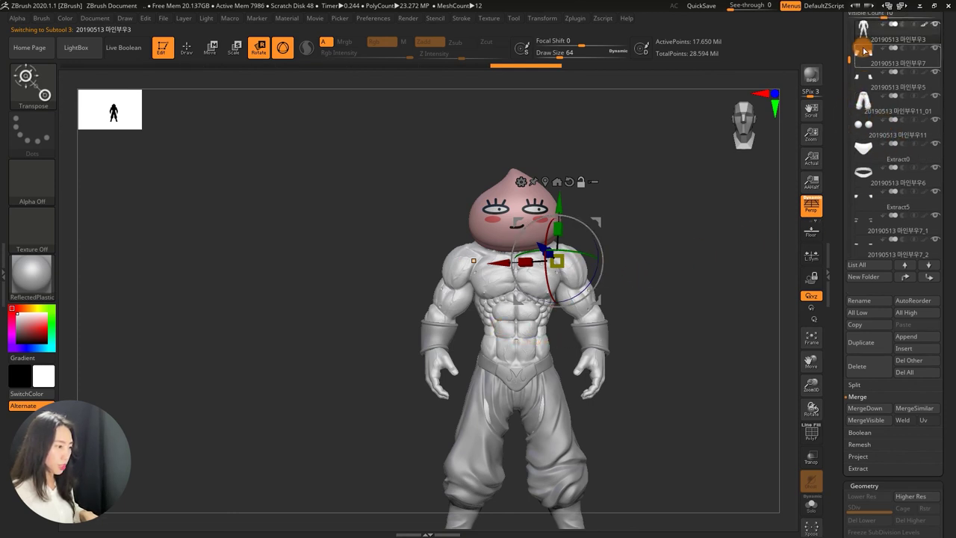
pyautogui.keyDown('shift'); pyautogui.click(933, 277); pyautogui.keyUp('shift')
pyautogui.moveTo(928, 250)
pyautogui.moveTo(863, 223)
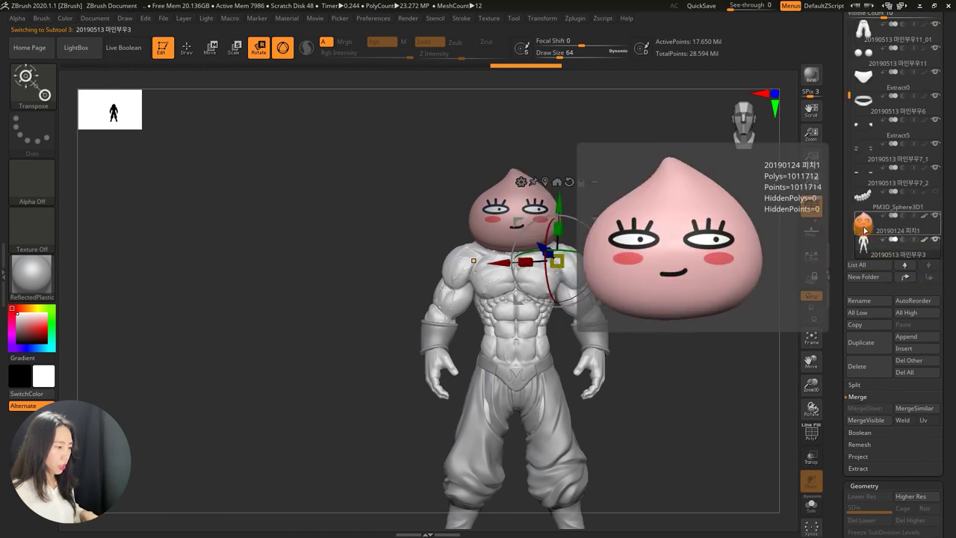
pyautogui.click(863, 230)
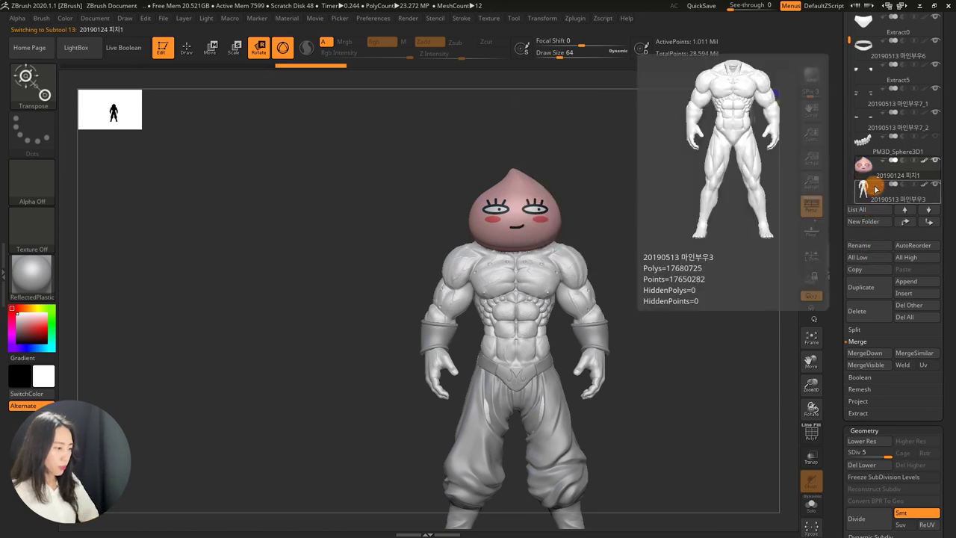
# MergeDown the peach head into the body, confirming the irreversible merge
pyautogui.click(862, 354)
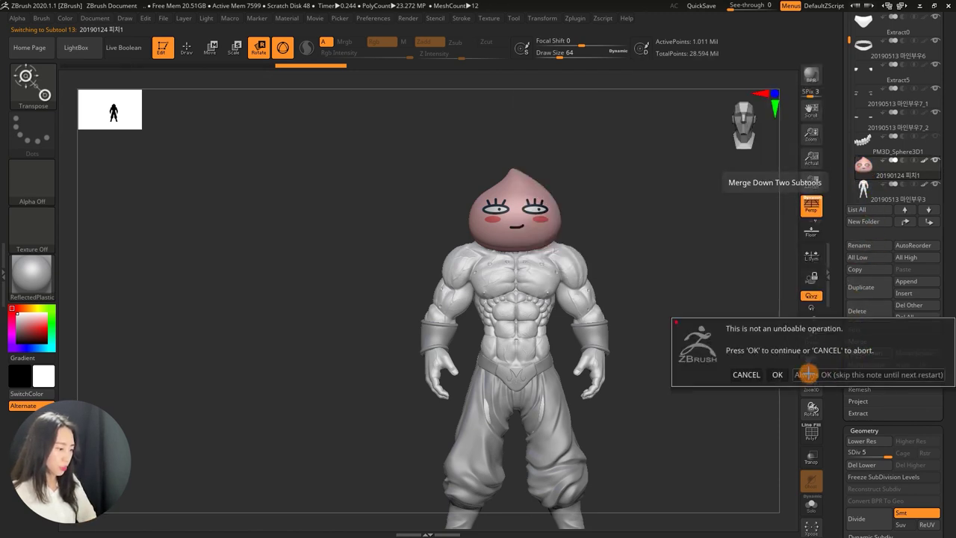
pyautogui.click(777, 374)
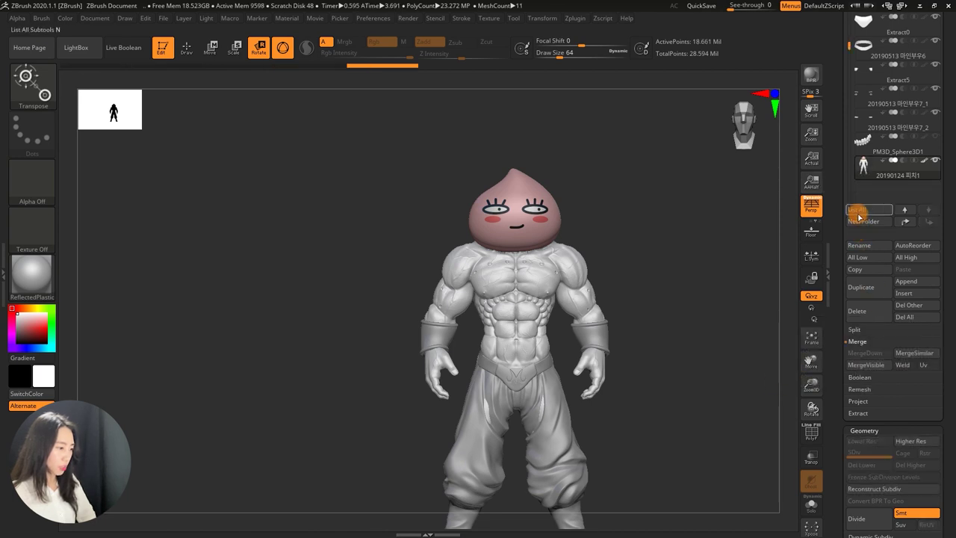
pyautogui.moveTo(692, 213)
pyautogui.mouseDown()
pyautogui.moveTo(640, 220)
pyautogui.moveTo(686, 221)
pyautogui.mouseUp()
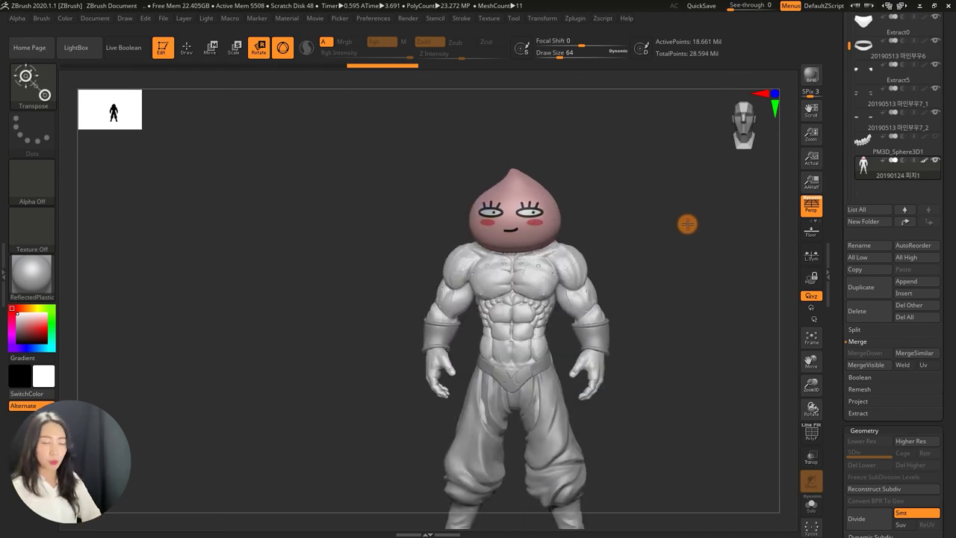
# Solo the merged subtool and inspect it in Draw mode from three-quarter and front views
pyautogui.click(811, 504)
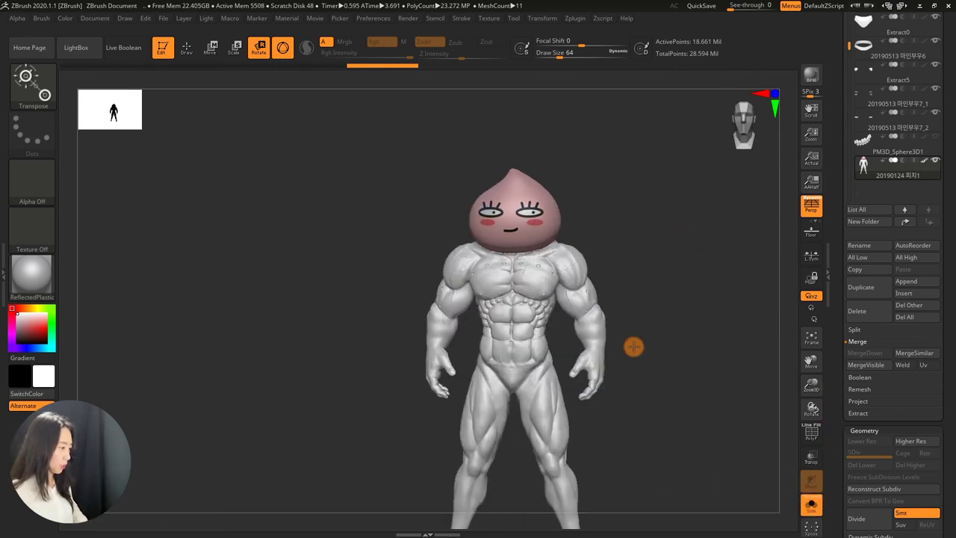
pyautogui.moveTo(675, 329)
pyautogui.mouseDown()
pyautogui.moveTo(683, 326)
pyautogui.moveTo(661, 335)
pyautogui.moveTo(646, 297)
pyautogui.moveTo(681, 348)
pyautogui.moveTo(710, 283)
pyautogui.moveTo(710, 301)
pyautogui.moveTo(764, 299)
pyautogui.moveTo(720, 309)
pyautogui.moveTo(647, 266)
pyautogui.mouseUp()
pyautogui.press('q')
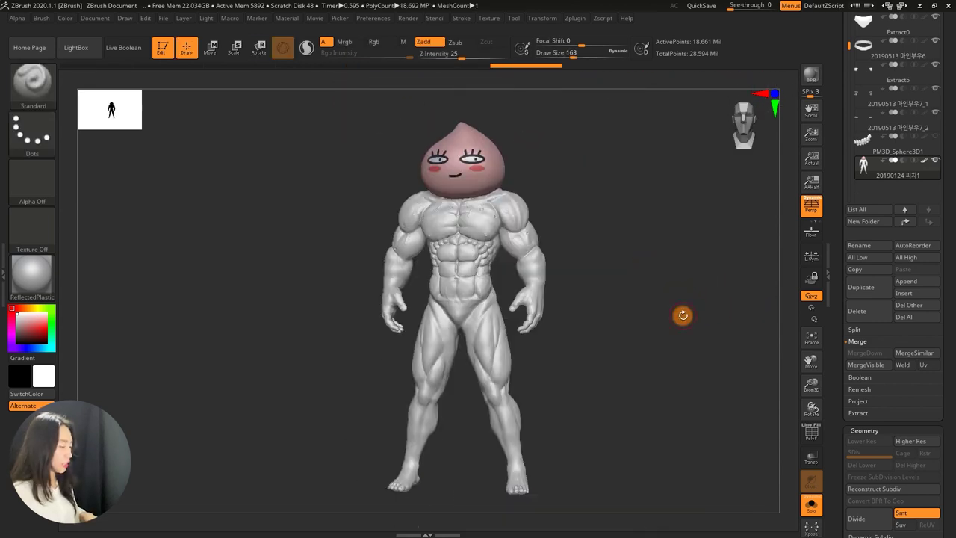
pyautogui.moveTo(683, 313); pyautogui.dragTo(695, 309)
pyautogui.moveTo(736, 335); pyautogui.dragTo(740, 331)
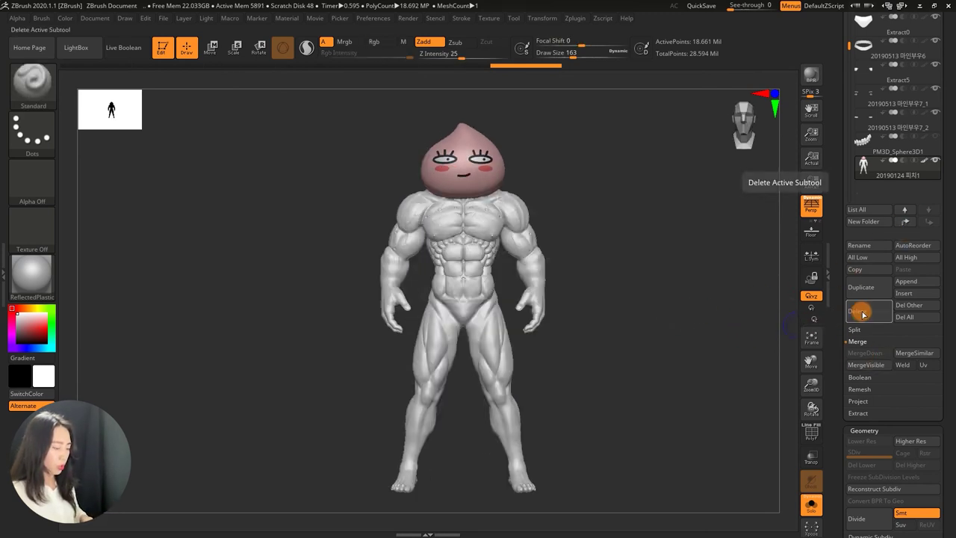